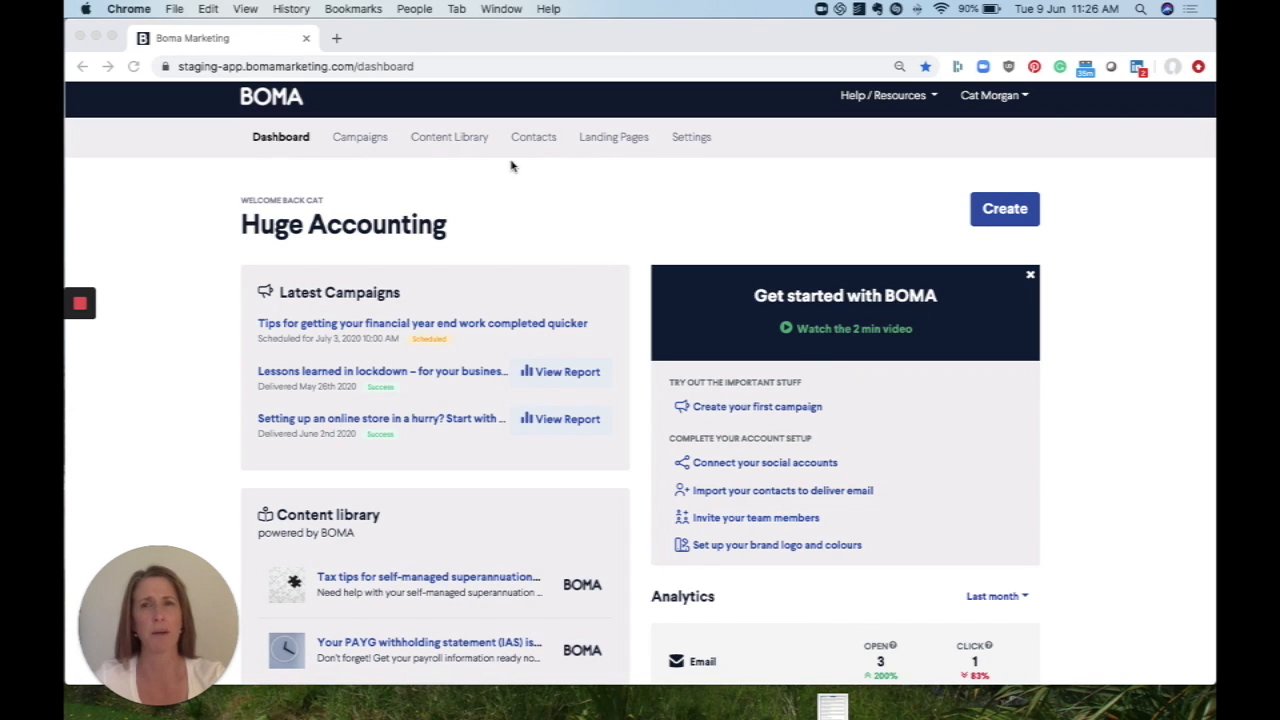
# - Open the contacts list and review the tags available for filtering contacts
pyautogui.click(537, 140)
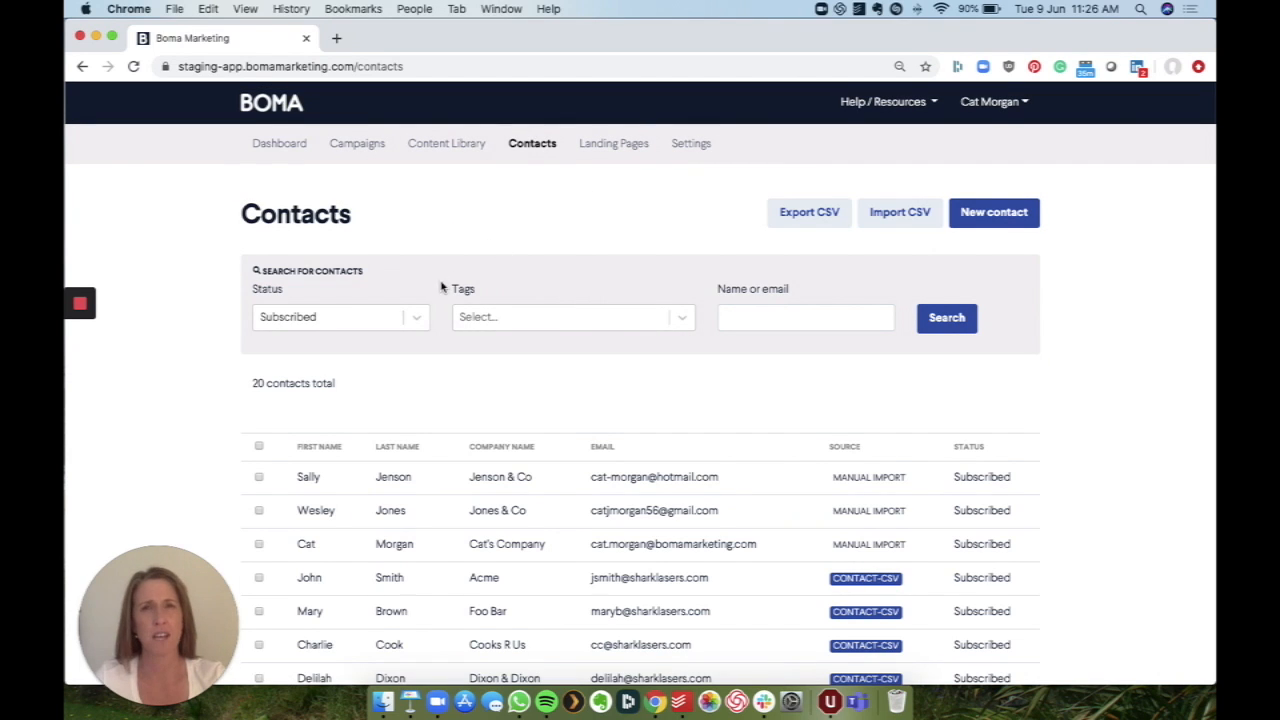
pyautogui.scroll(-1, 565, 261)
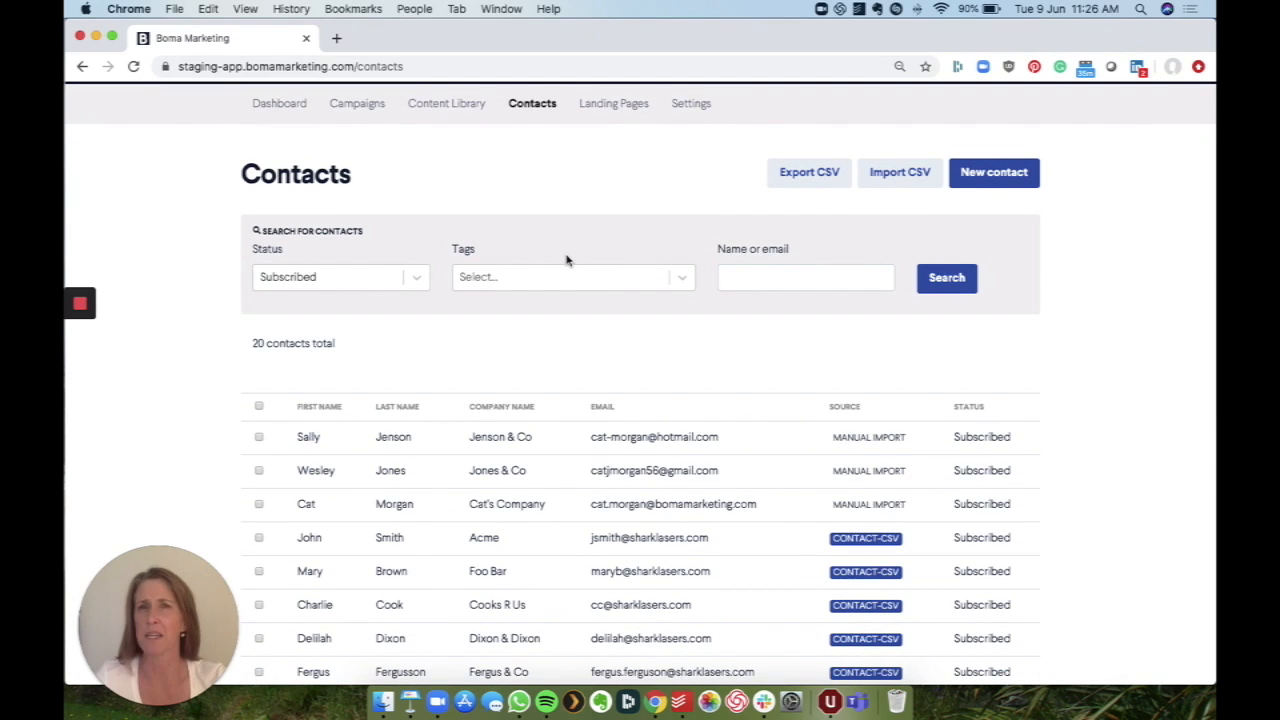
pyautogui.click(682, 280)
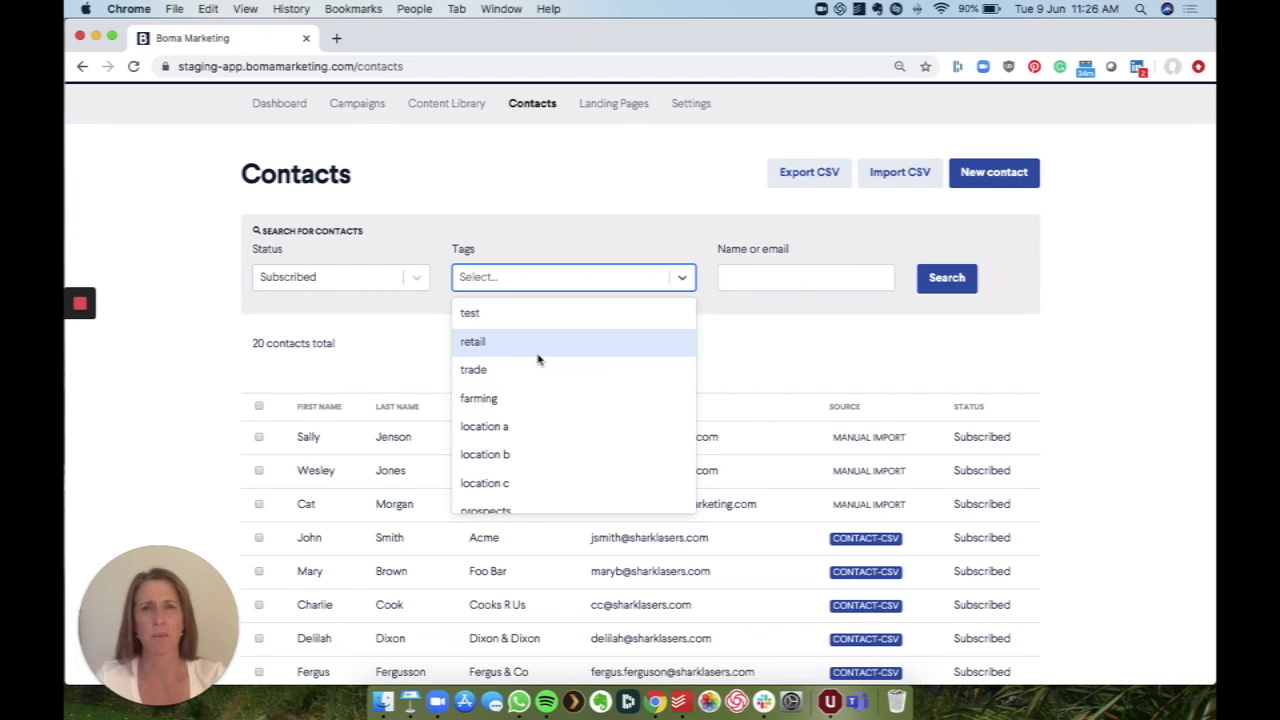
pyautogui.scroll(-3, 537, 358)
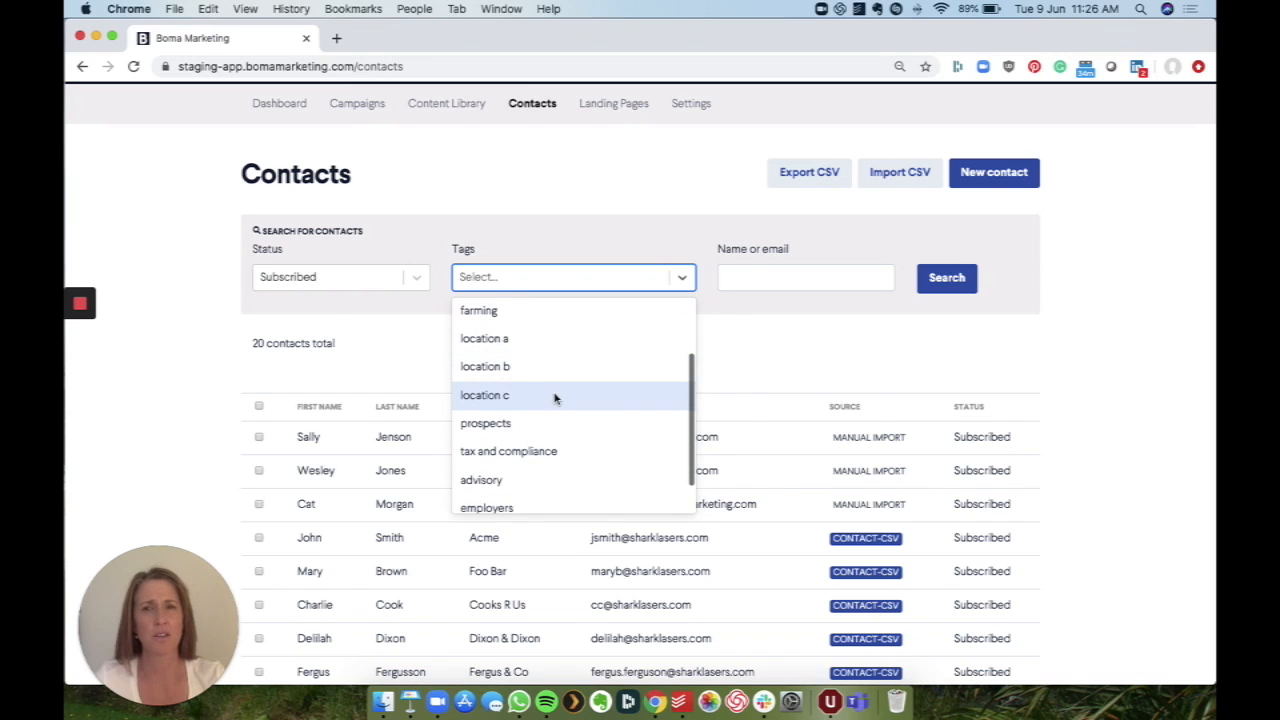
pyautogui.scroll(-1, 555, 396)
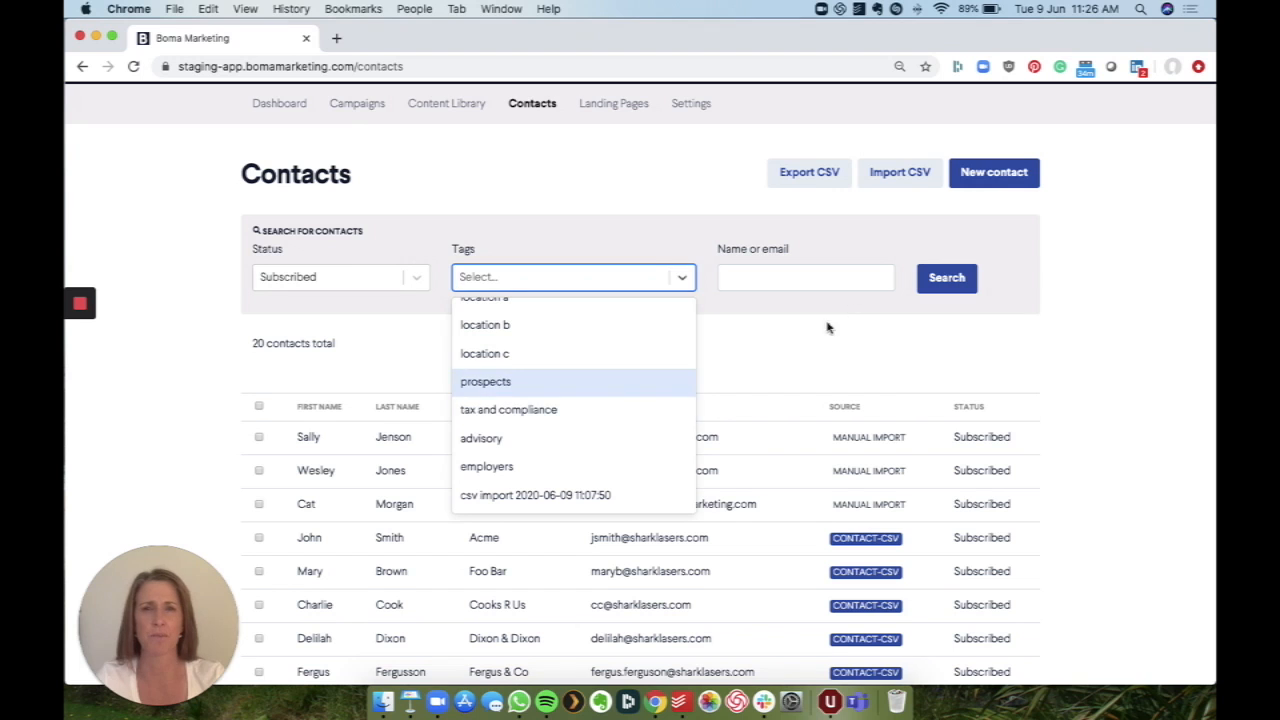
pyautogui.click(803, 341)
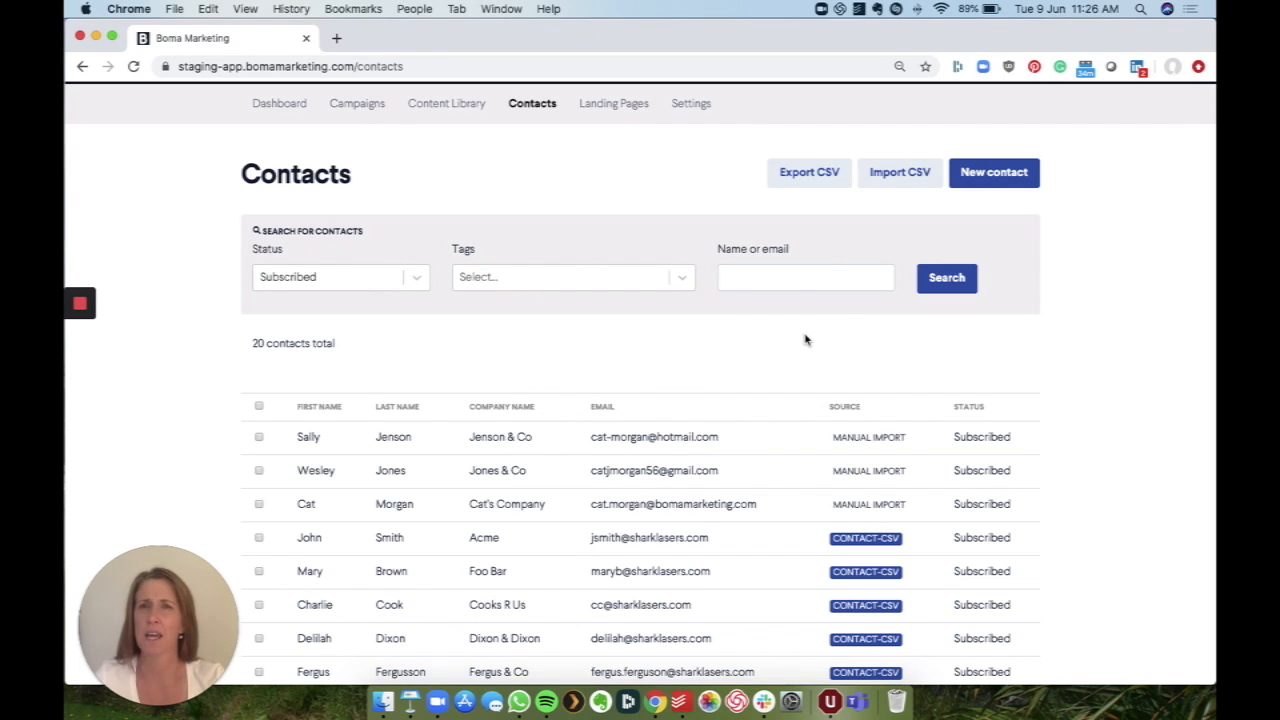
# - Open the contact record for Fergus & Co and remove its employers tag
pyautogui.scroll(-2, 646, 354)
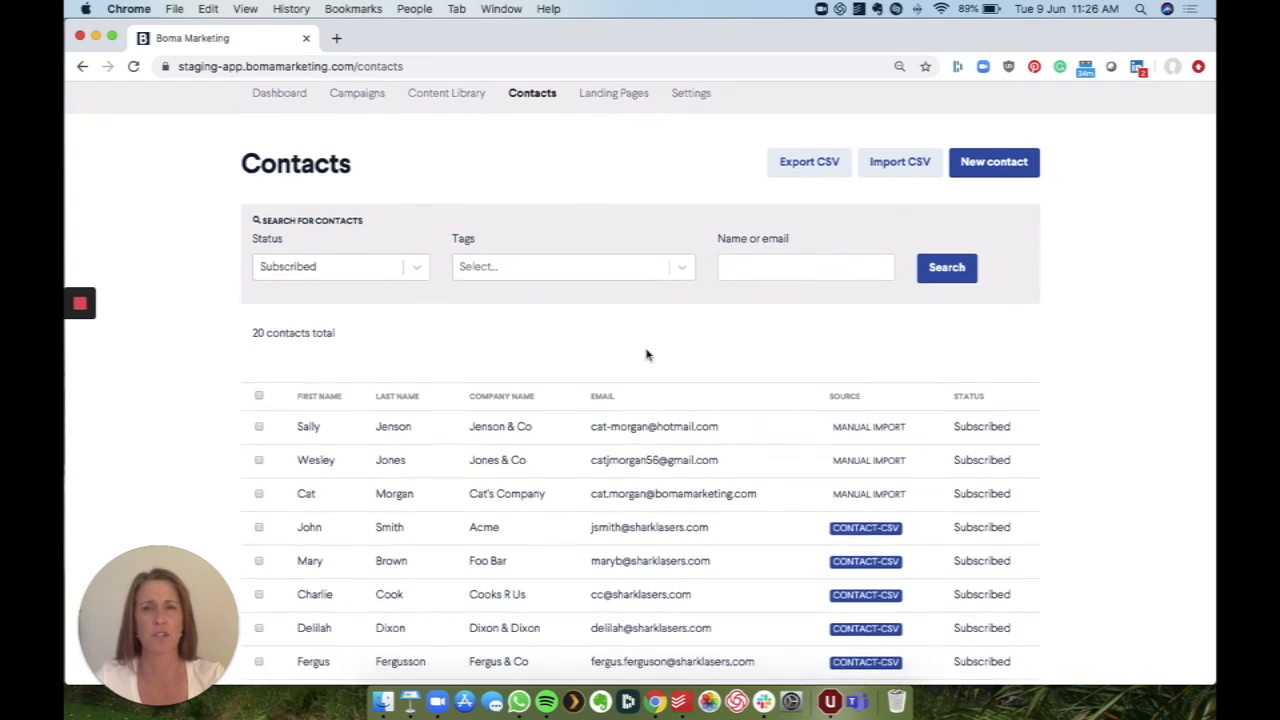
pyautogui.scroll(-3, 646, 354)
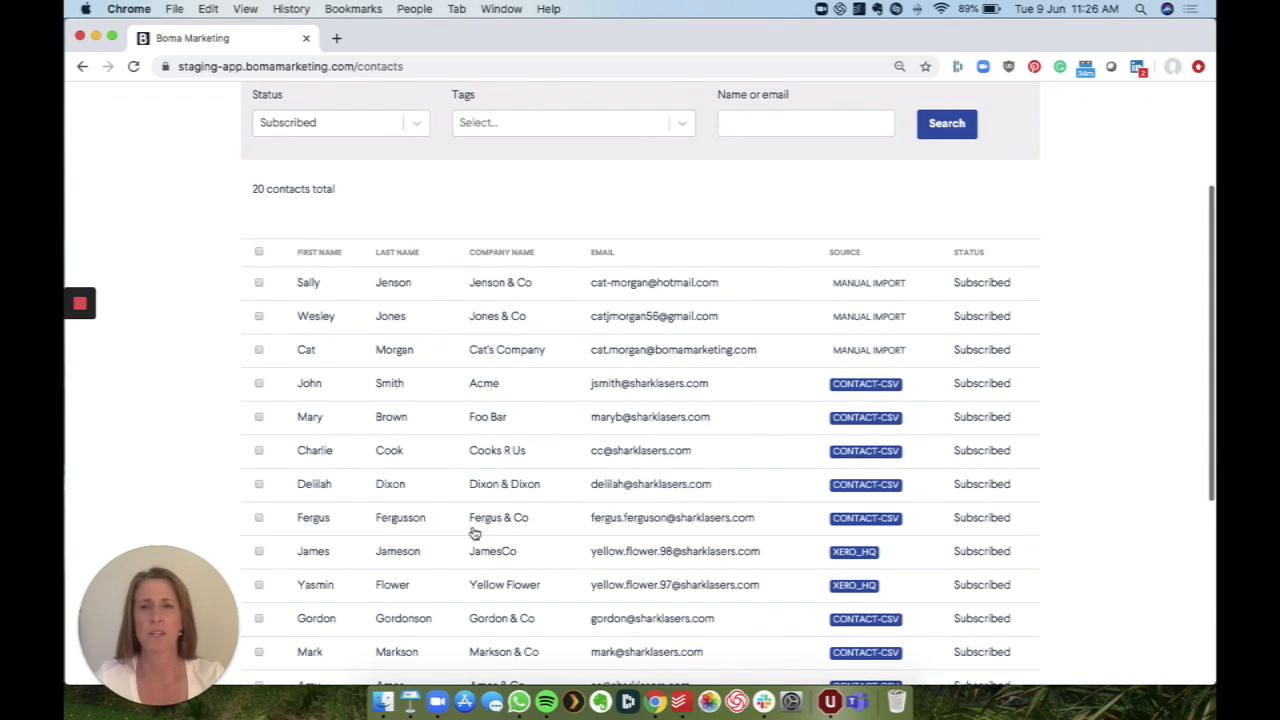
pyautogui.click(329, 517)
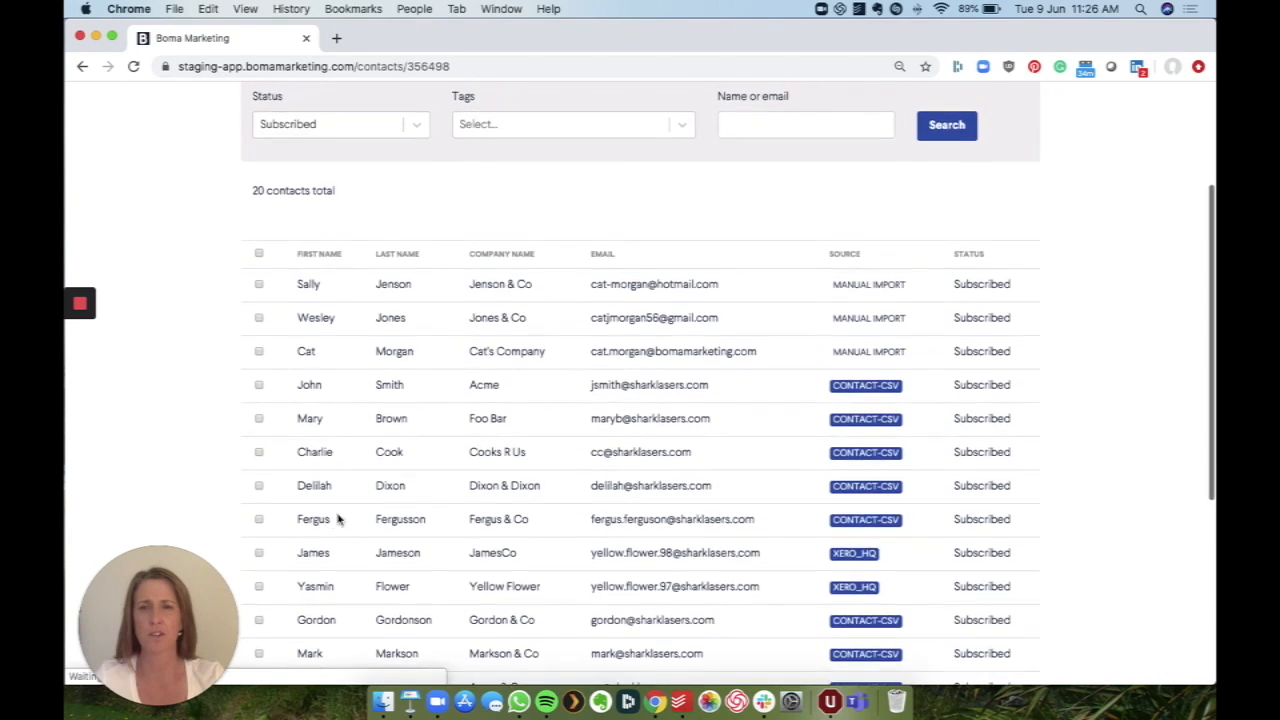
pyautogui.scroll(-5, 657, 489)
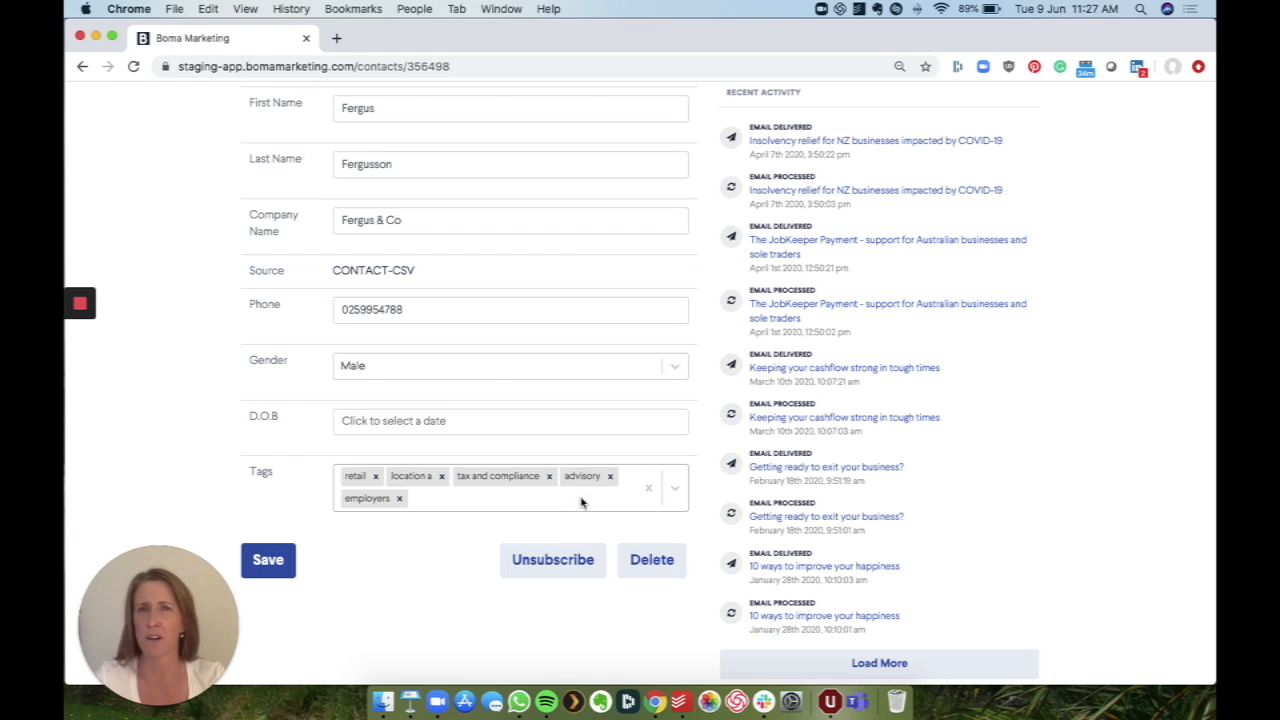
pyautogui.click(400, 499)
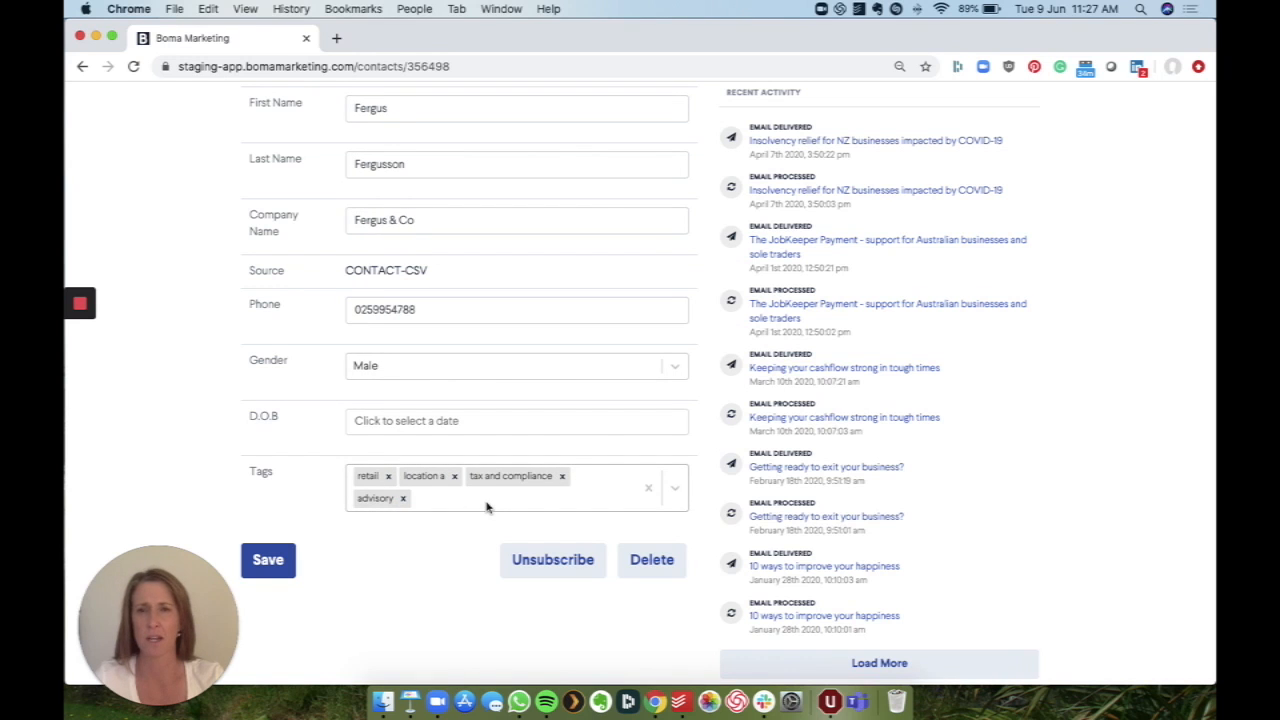
# - Add the existing employers tag to the Fergus & Co contact and save the record
pyautogui.click(487, 507)
pyautogui.write('emoyer')
pyautogui.press('BackSpace')
pyautogui.press('BackSpace')
pyautogui.press('BackSpace')
pyautogui.press('BackSpace')
pyautogui.write('pl')
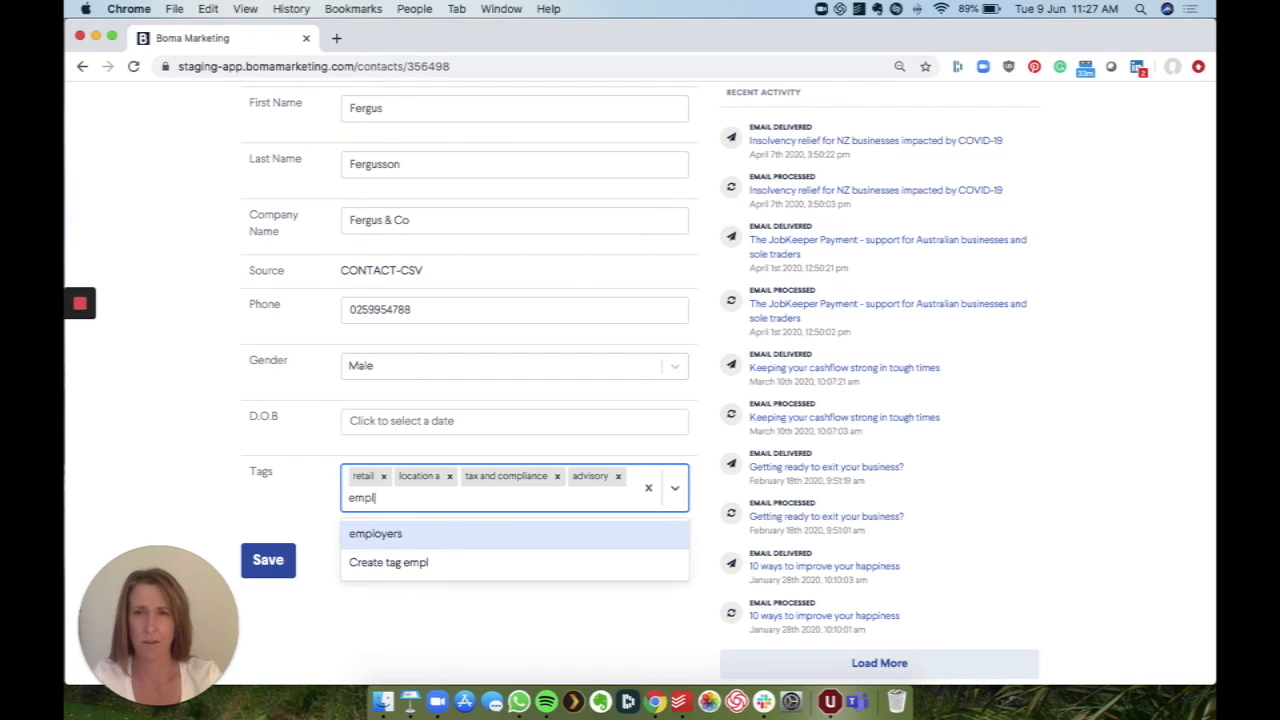
pyautogui.click(431, 536)
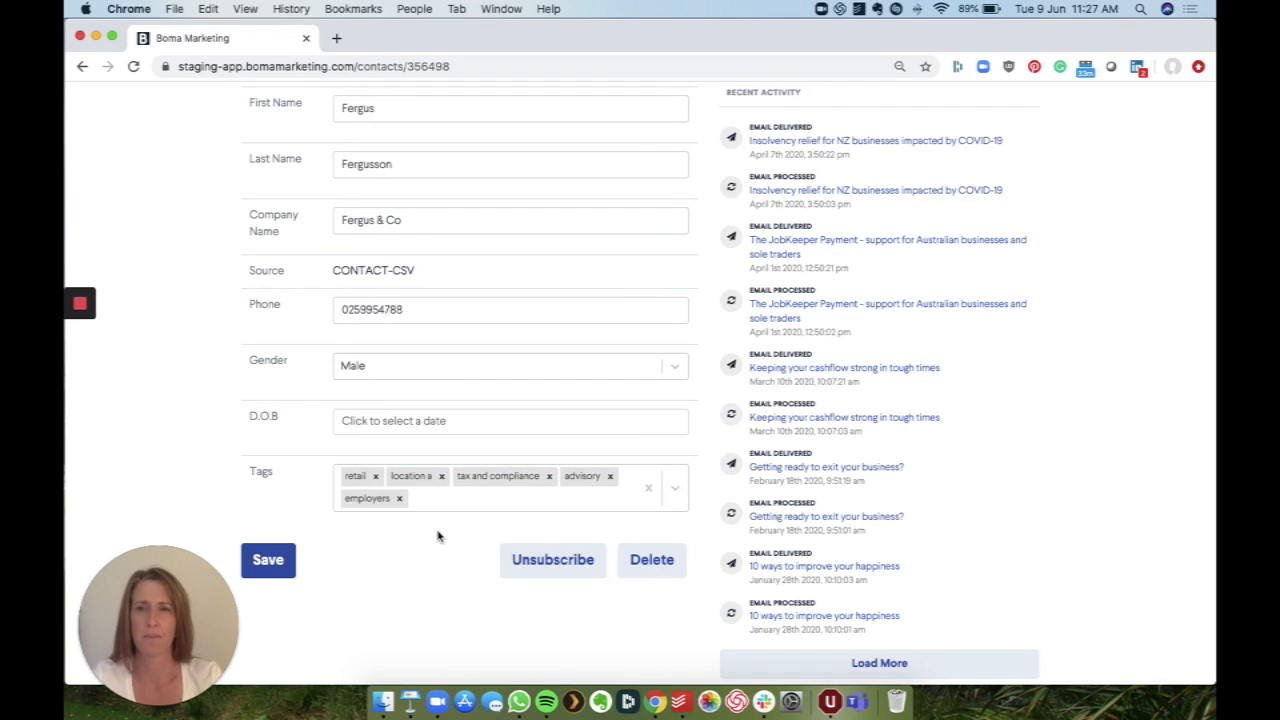
pyautogui.click(271, 565)
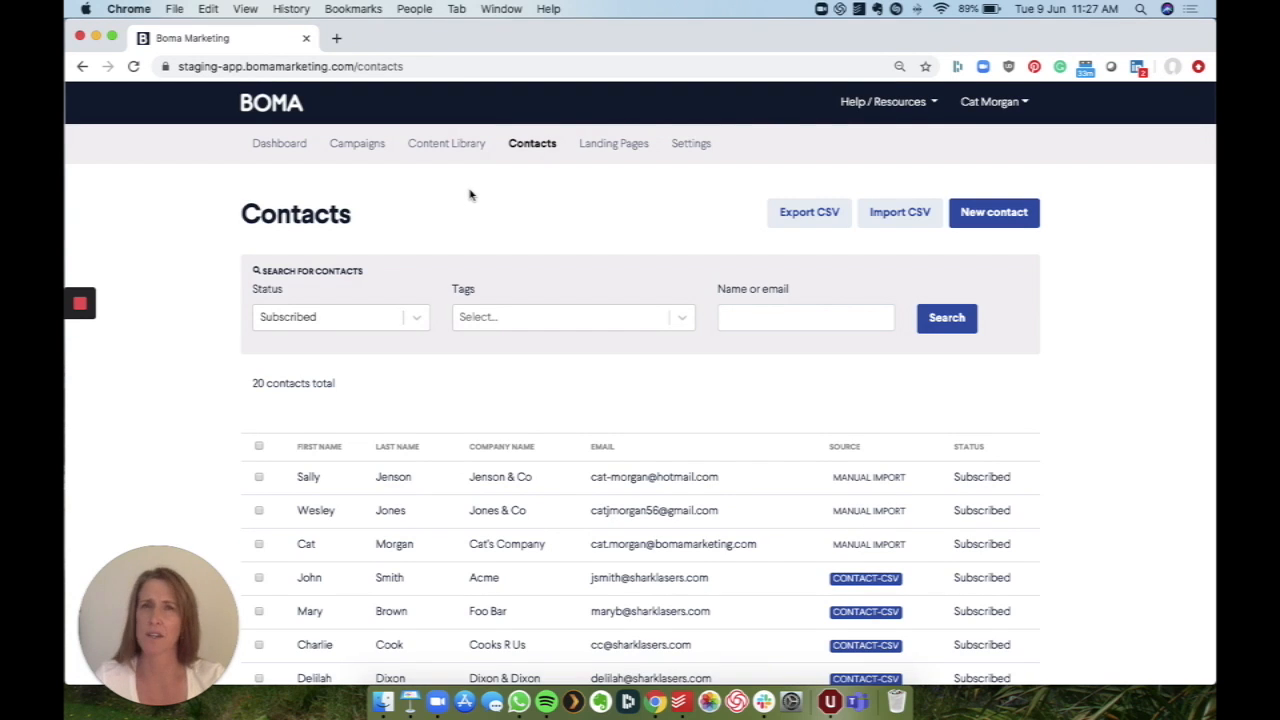
# - Select the contacts from Acme, JamesCo, Markson & Co and Ames & Co in the contacts list
pyautogui.scroll(-2, 466, 198)
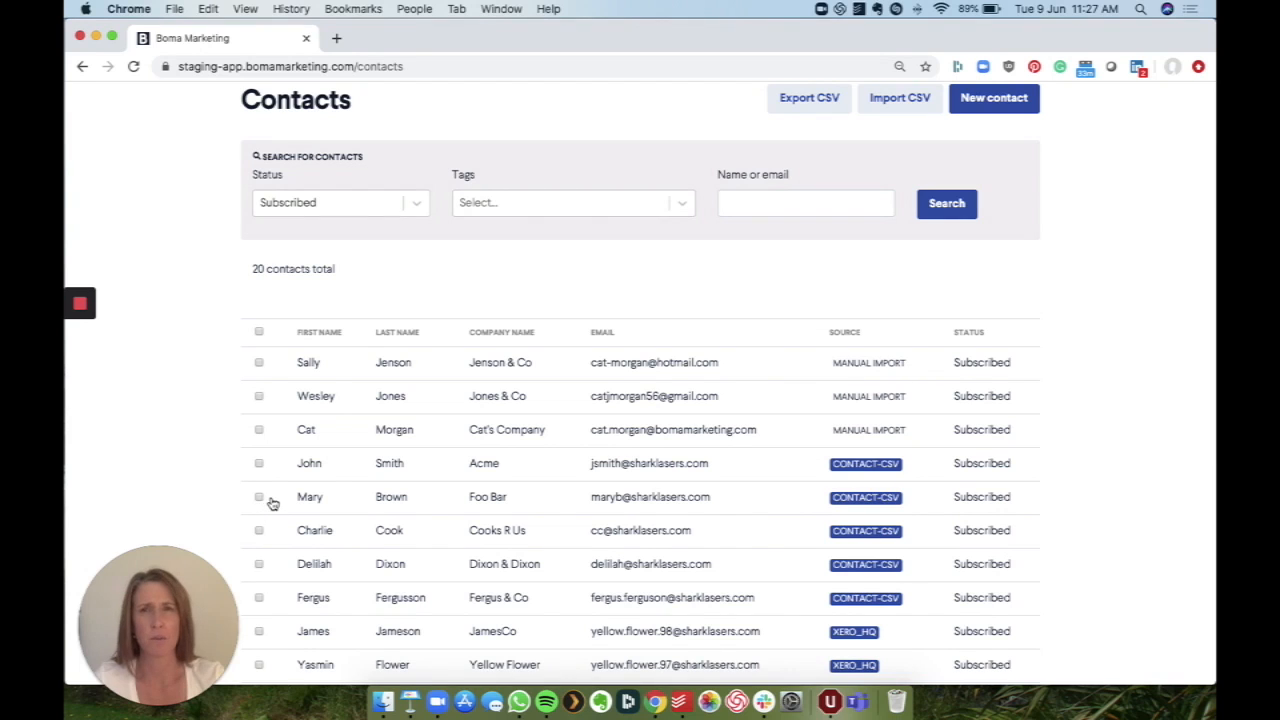
pyautogui.click(259, 465)
pyautogui.scroll(-3, 259, 463)
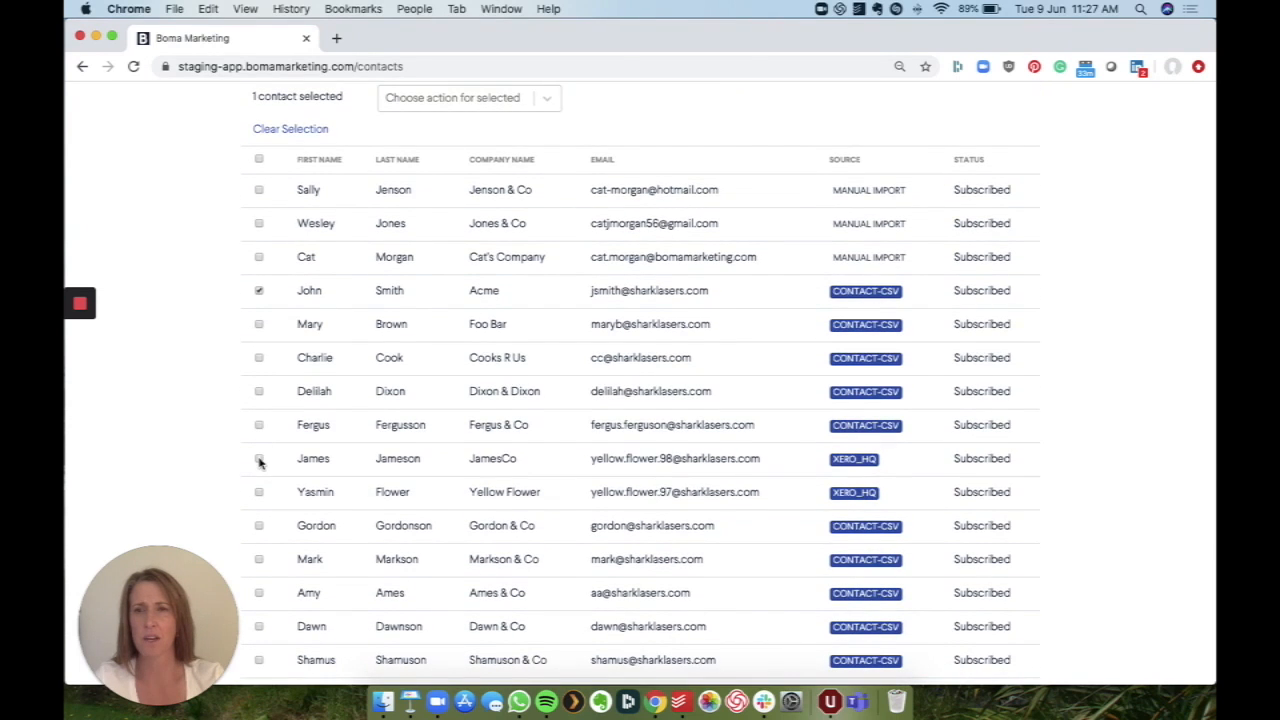
pyautogui.click(259, 459)
pyautogui.click(259, 560)
pyautogui.click(259, 594)
# - Bulk-add the existing employers tag to the four selected contacts and clear the selection
pyautogui.scroll(3, 405, 440)
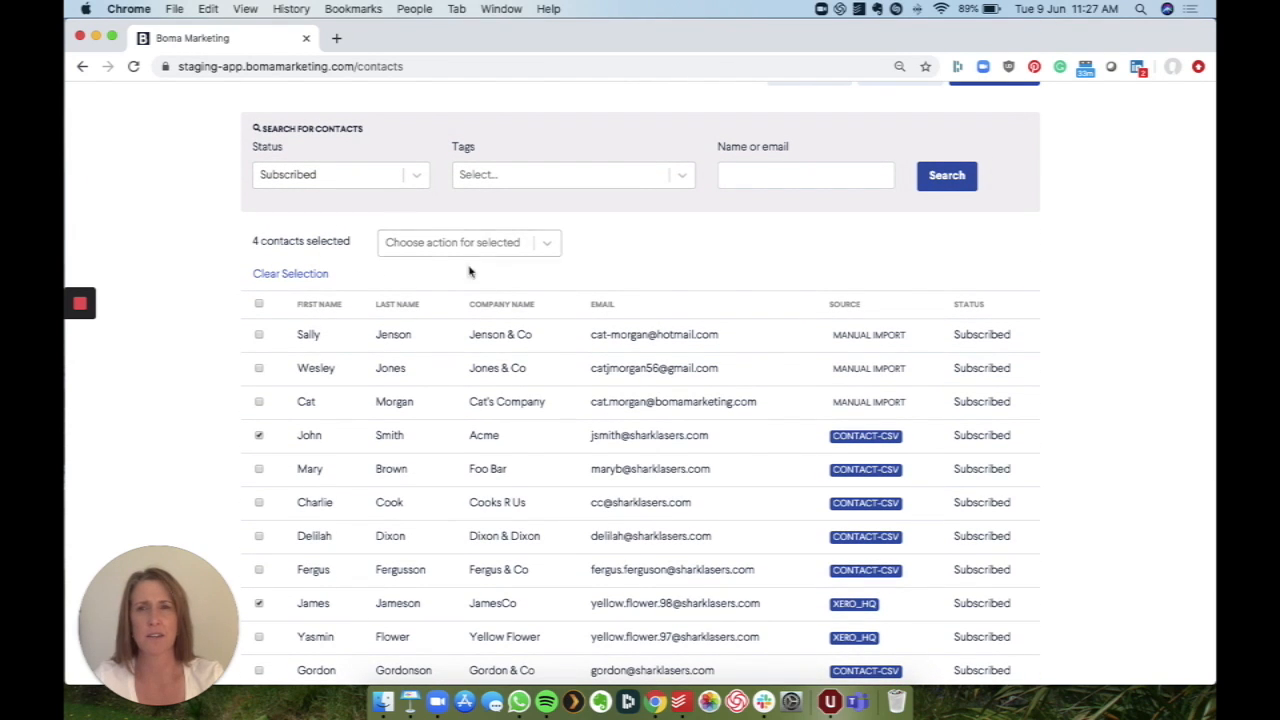
pyautogui.click(546, 245)
pyautogui.click(467, 281)
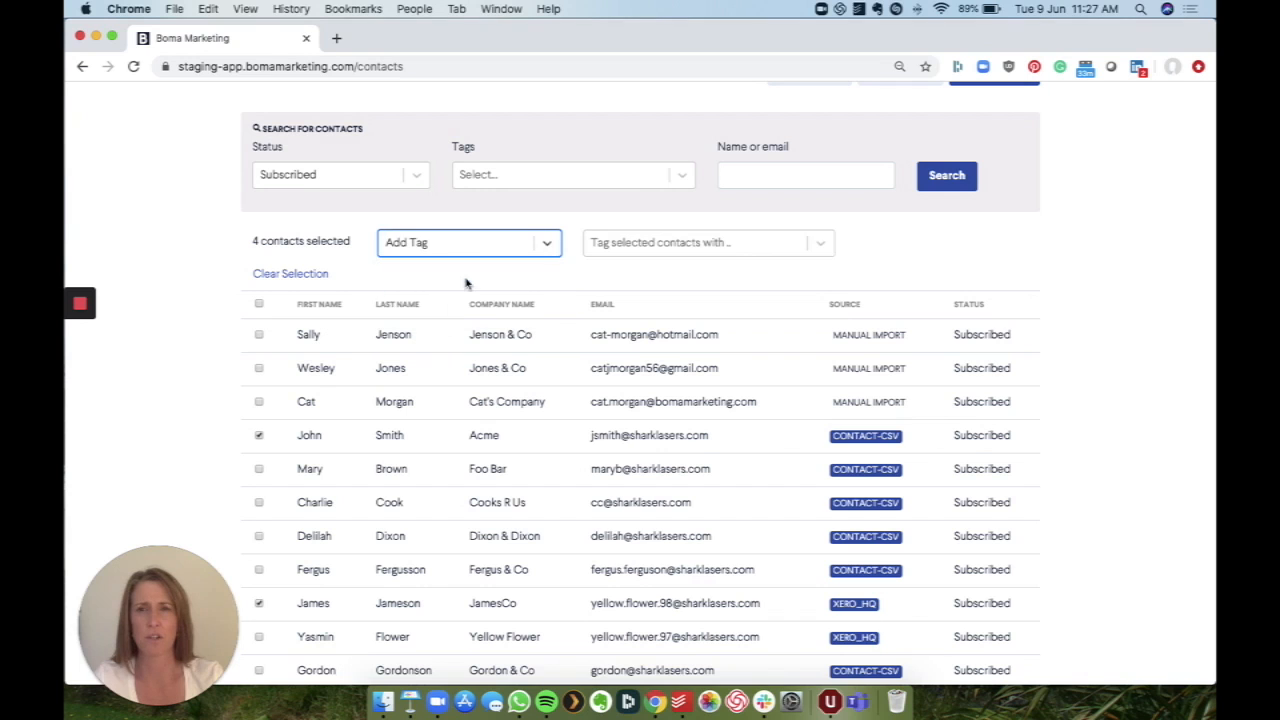
pyautogui.click(655, 247)
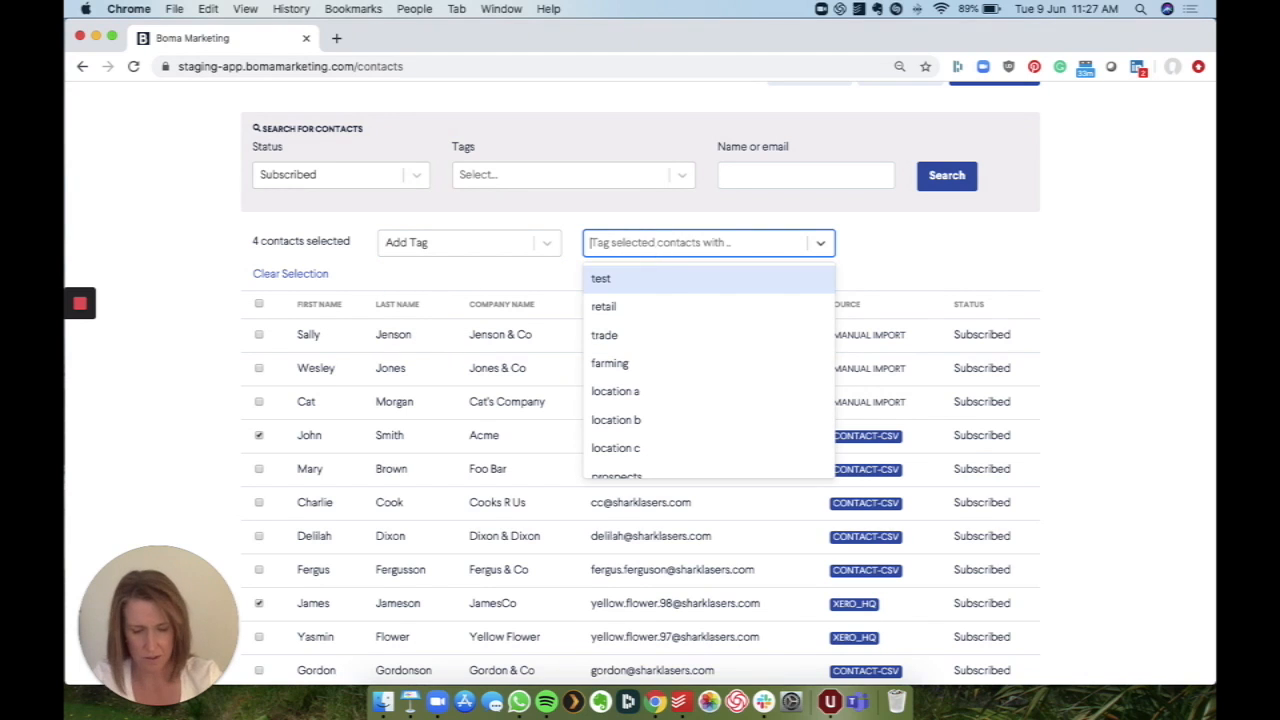
pyautogui.write('employ')
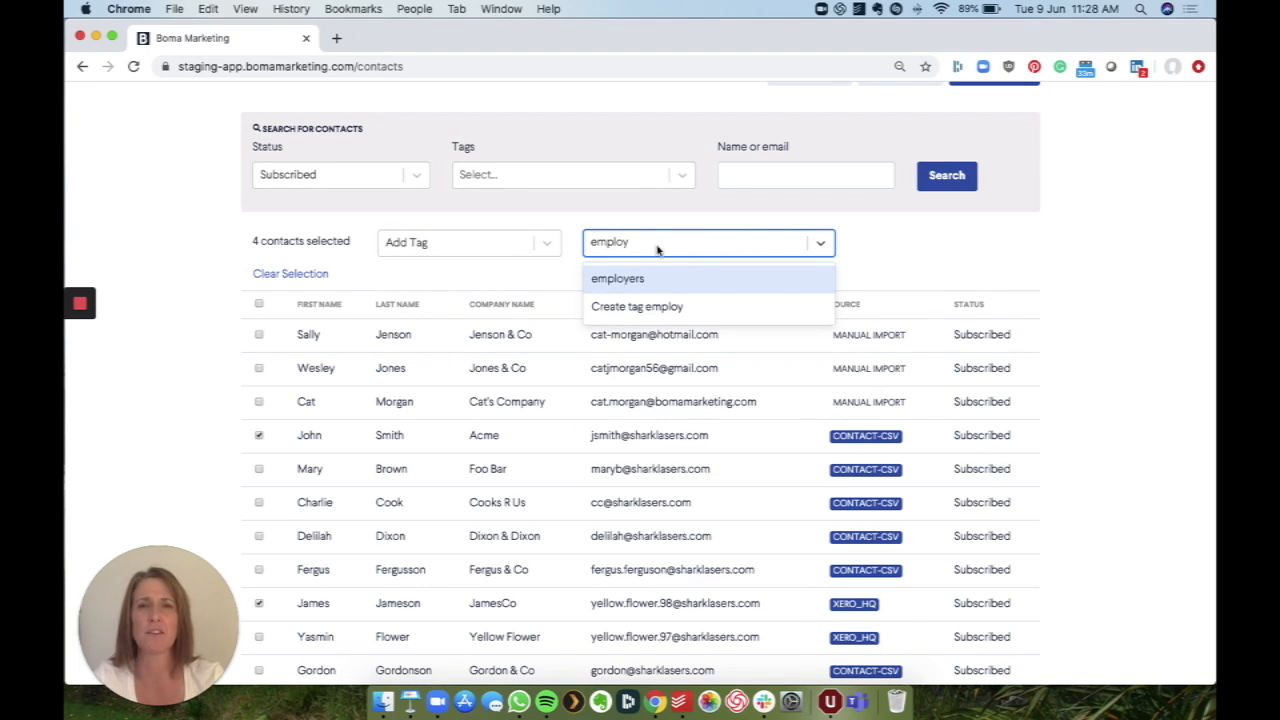
pyautogui.click(645, 280)
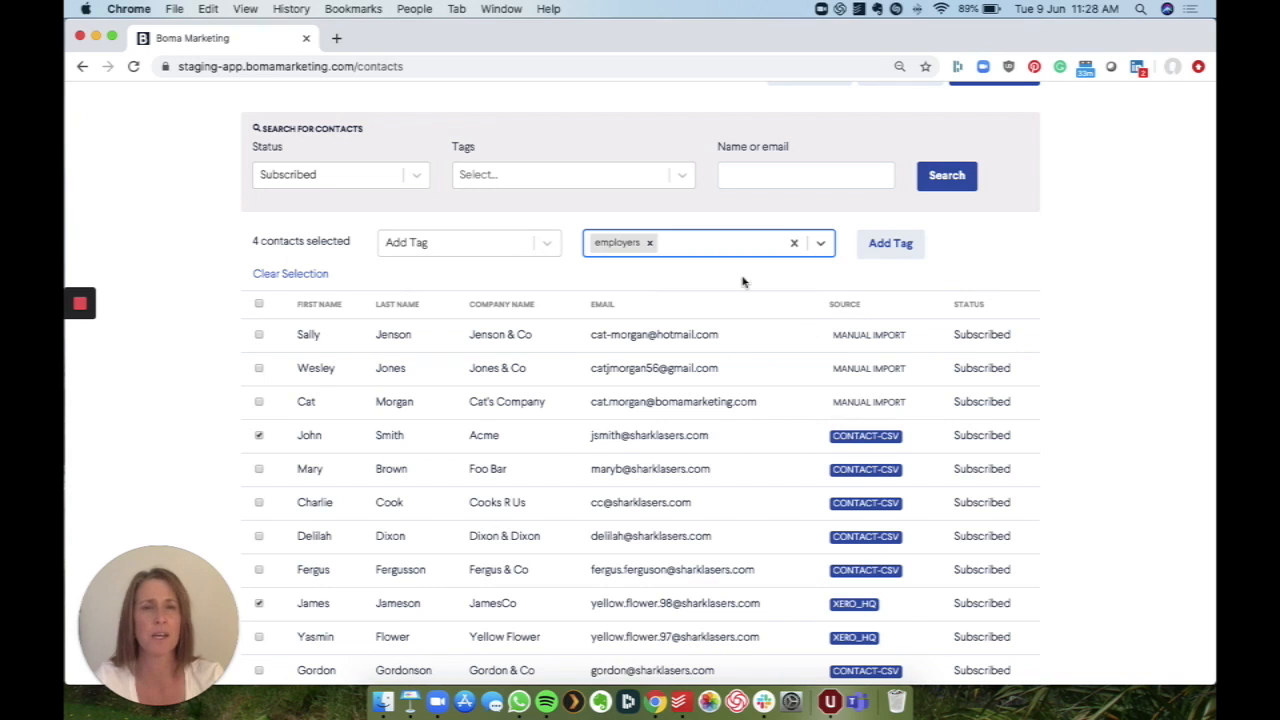
pyautogui.click(916, 248)
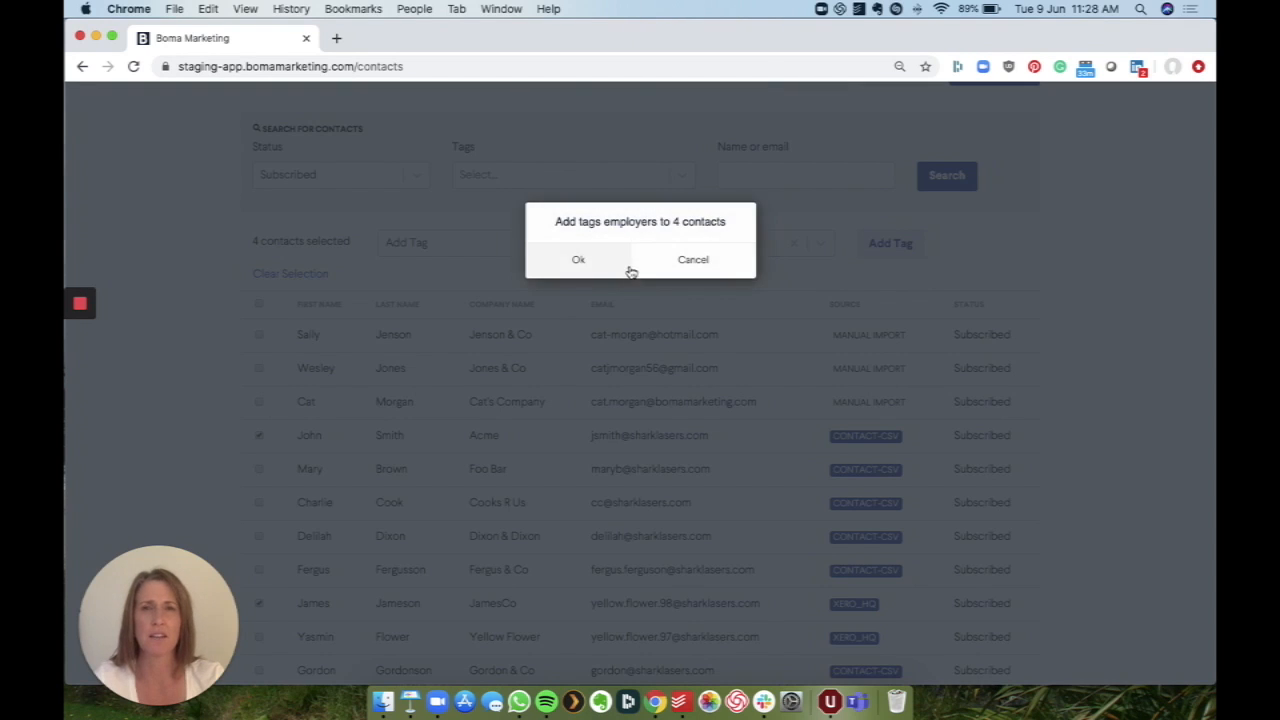
pyautogui.click(595, 266)
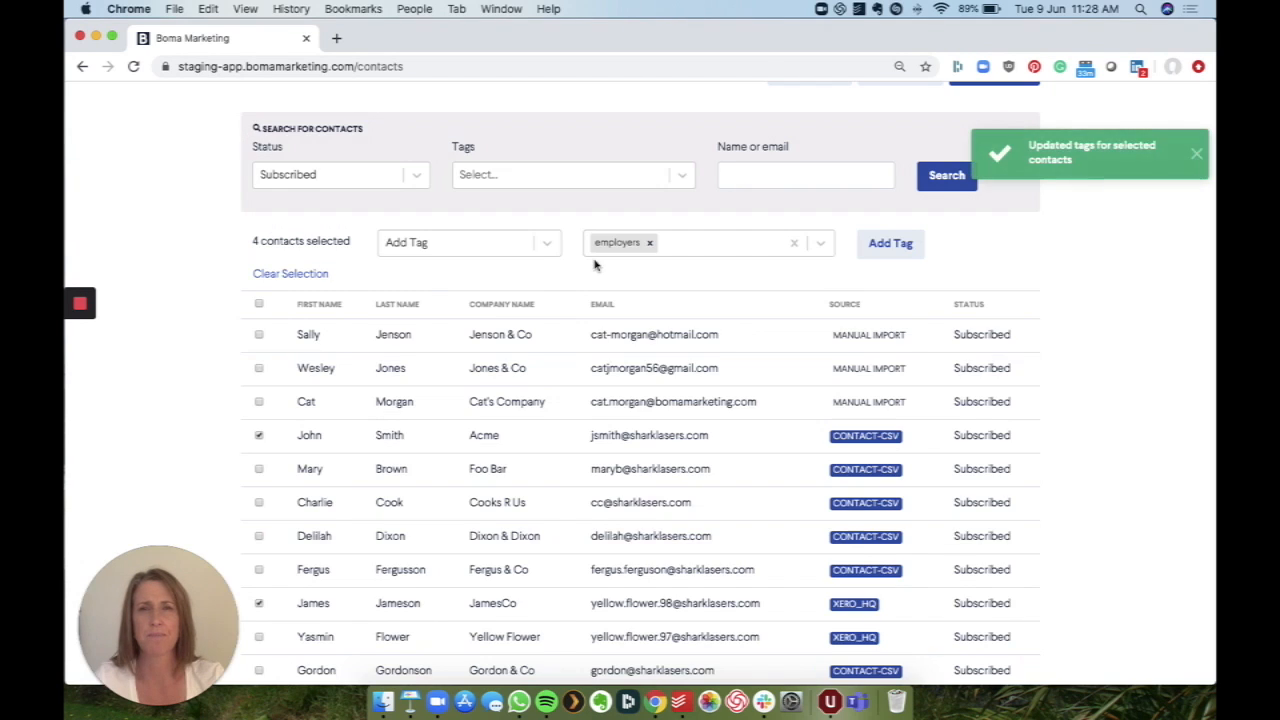
pyautogui.click(296, 275)
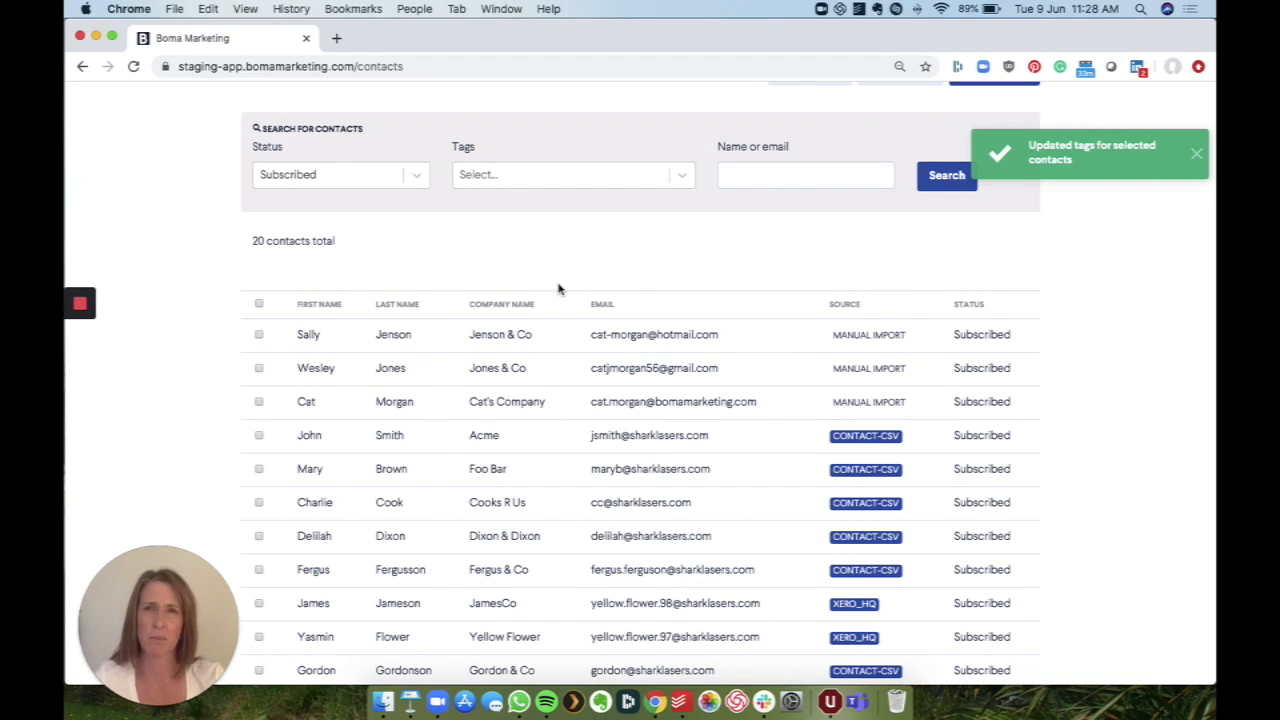
# - Start a CSV contact import and upload the file Employers - clients.csv from Downloads
pyautogui.scroll(3, 558, 289)
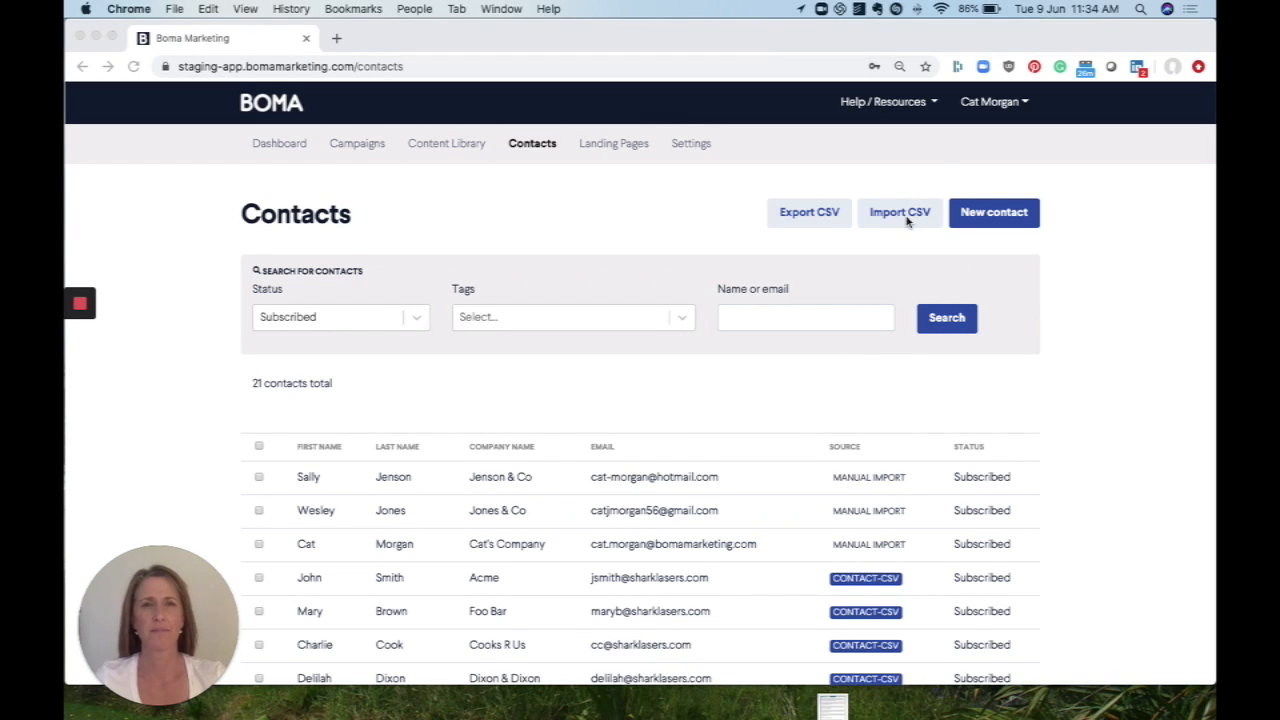
pyautogui.click(905, 219)
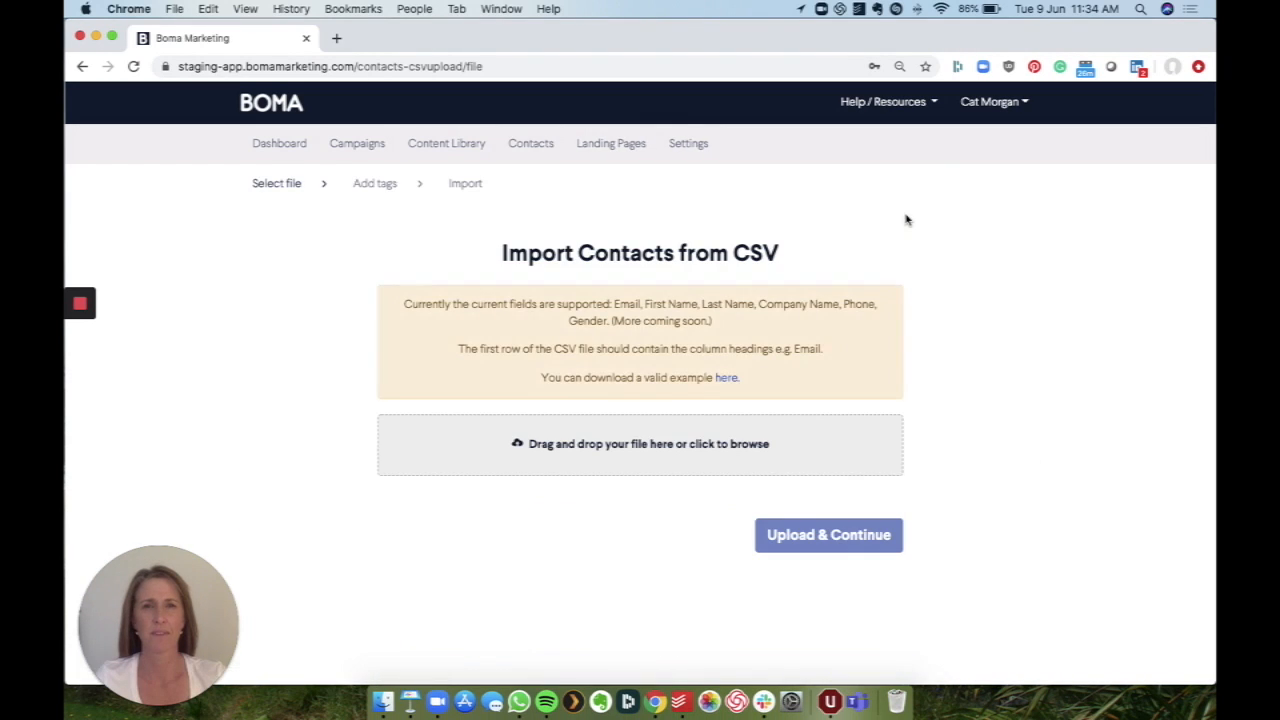
pyautogui.click(698, 446)
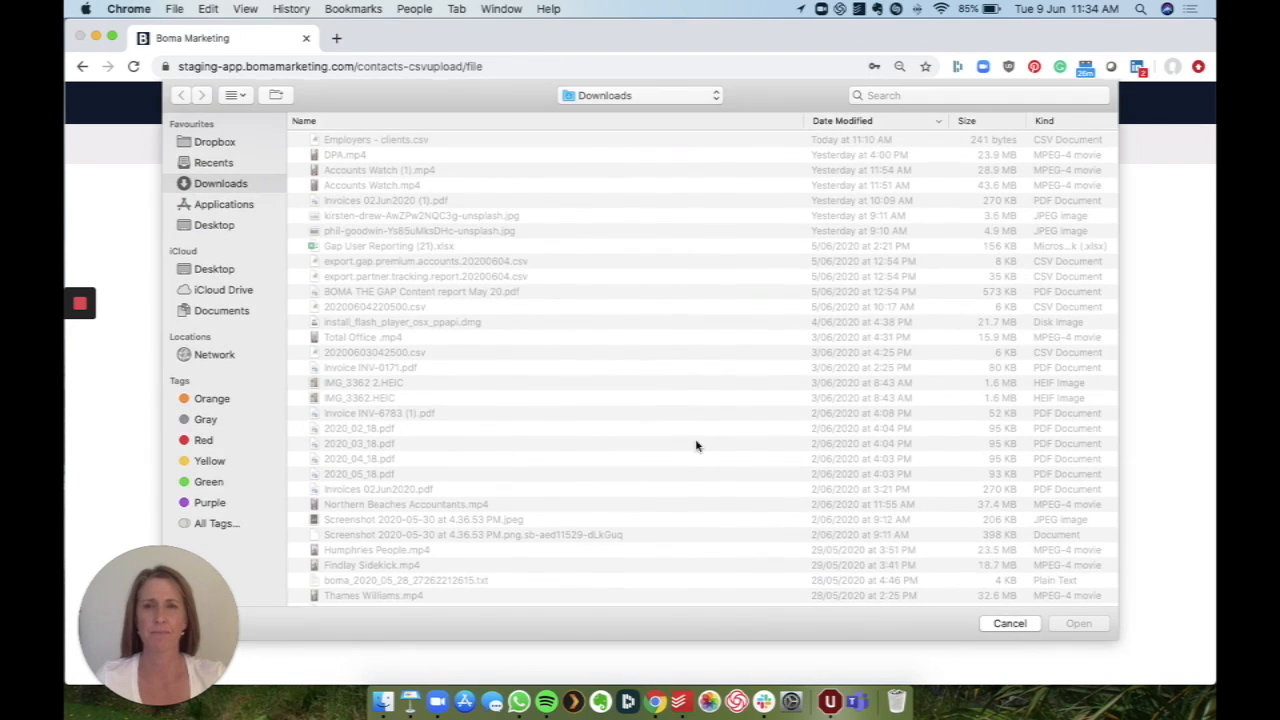
pyautogui.click(380, 142)
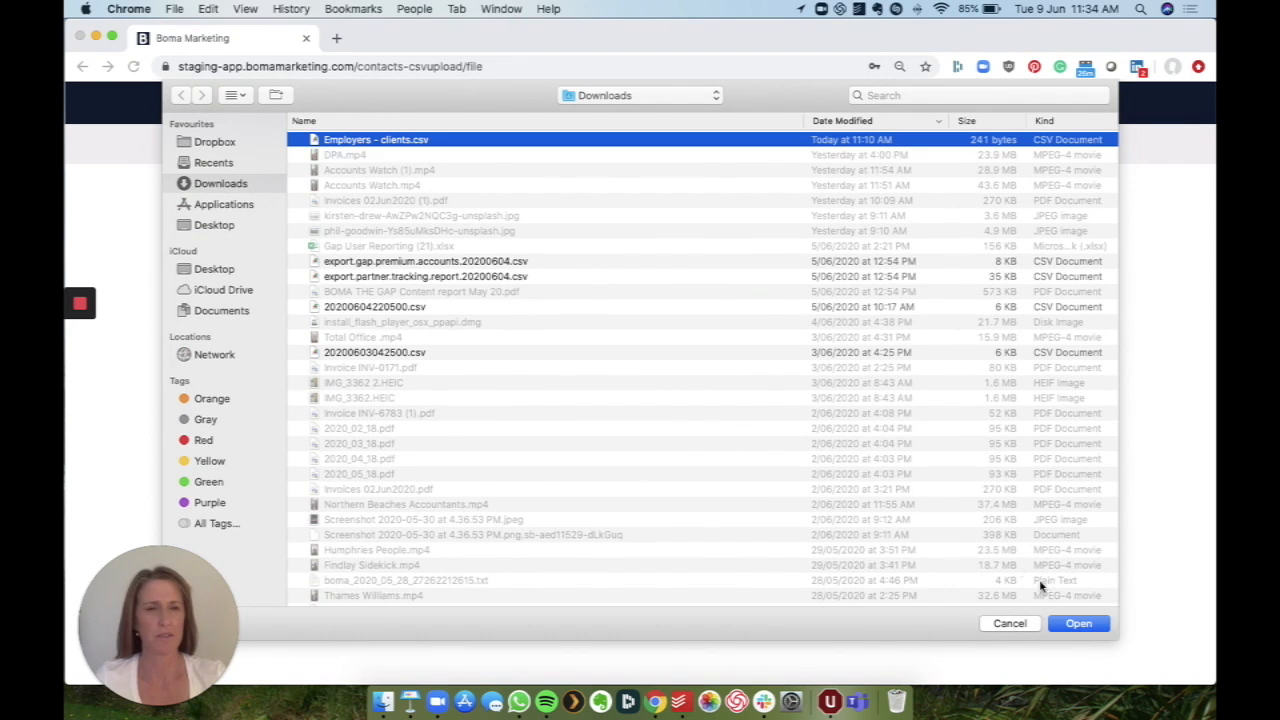
pyautogui.click(1070, 624)
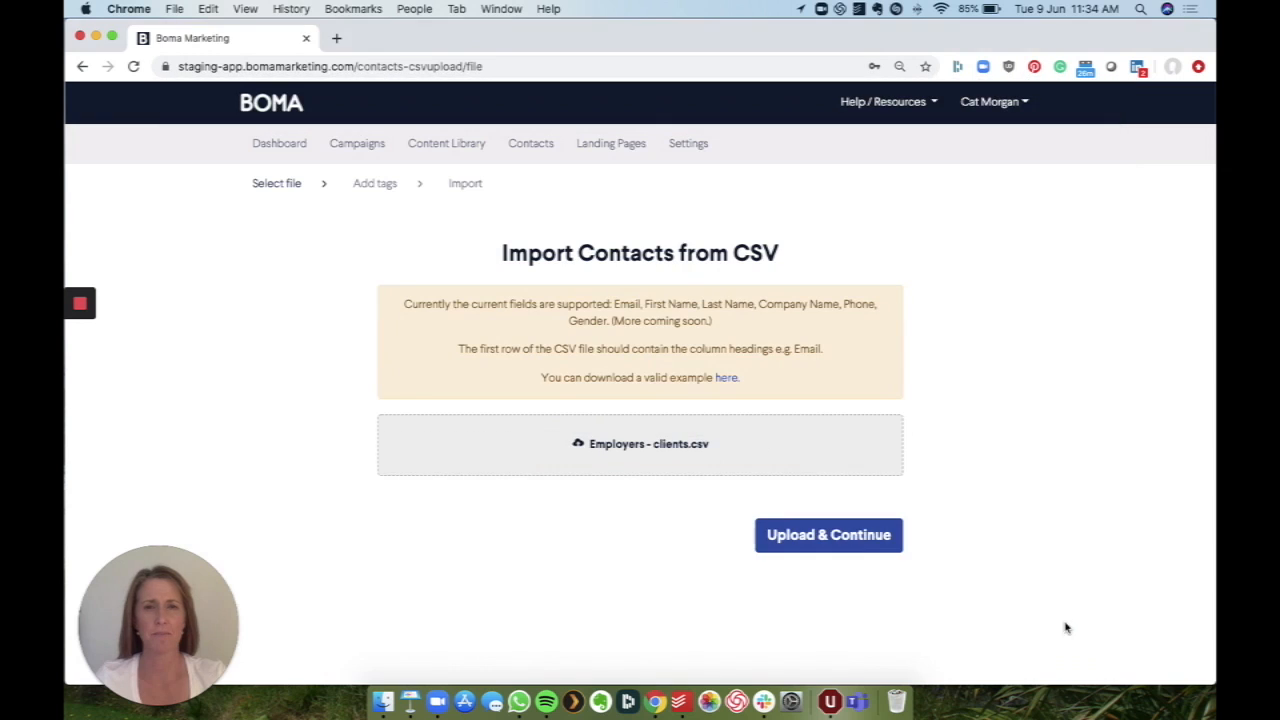
pyautogui.click(808, 538)
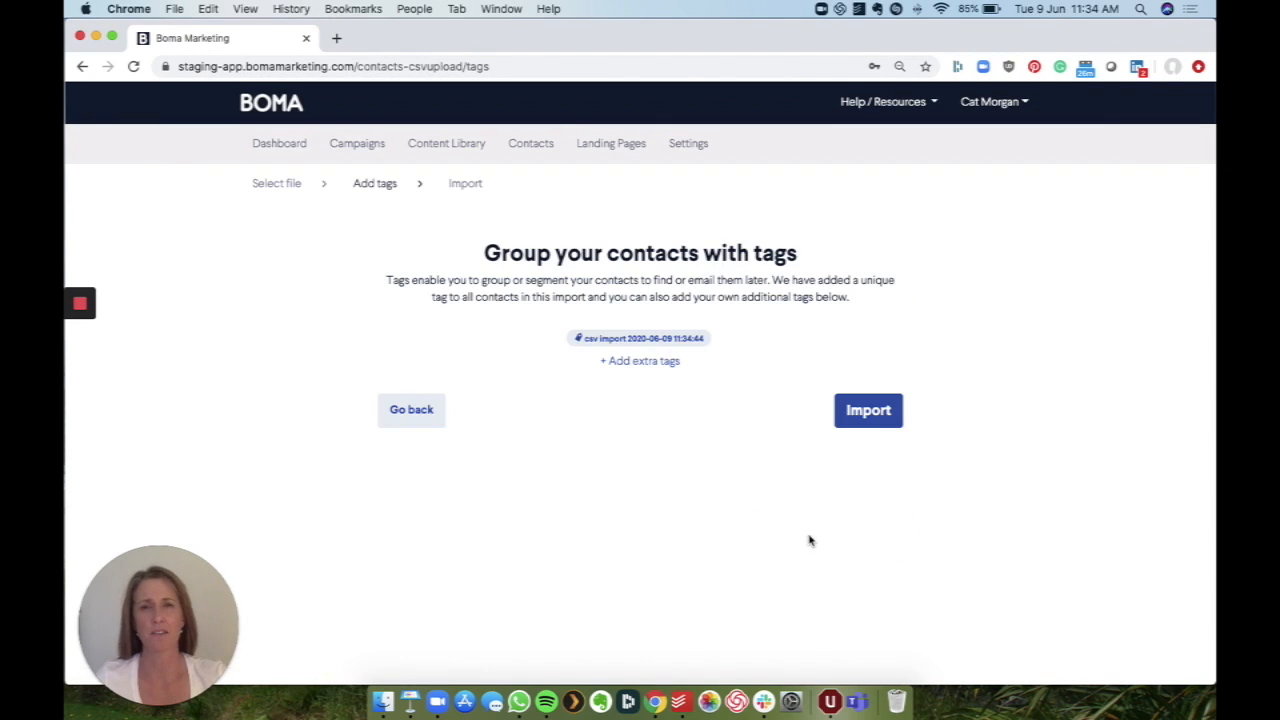
# - Tag all created and updated contacts in the import with employers and run the import
pyautogui.click(644, 368)
pyautogui.click(530, 440)
pyautogui.write('eplo')
pyautogui.press('BackSpace')
pyautogui.press('BackSpace')
pyautogui.press('BackSpace')
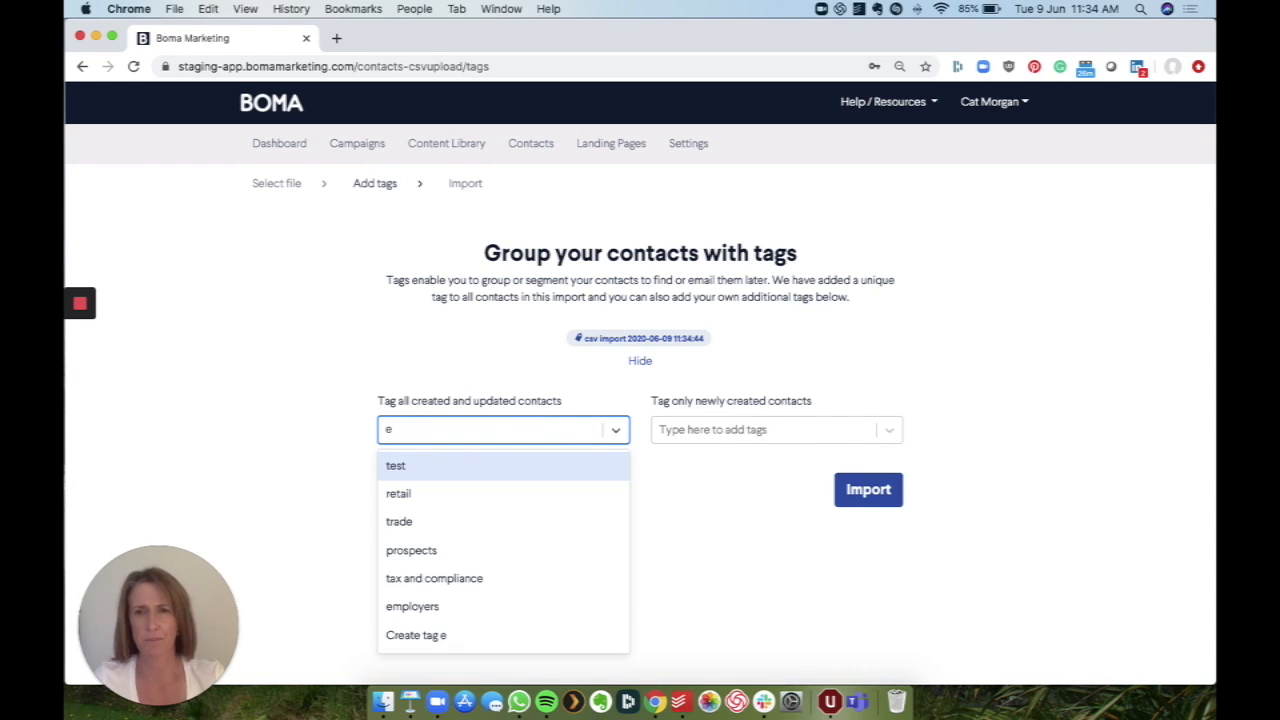
pyautogui.write('mplo')
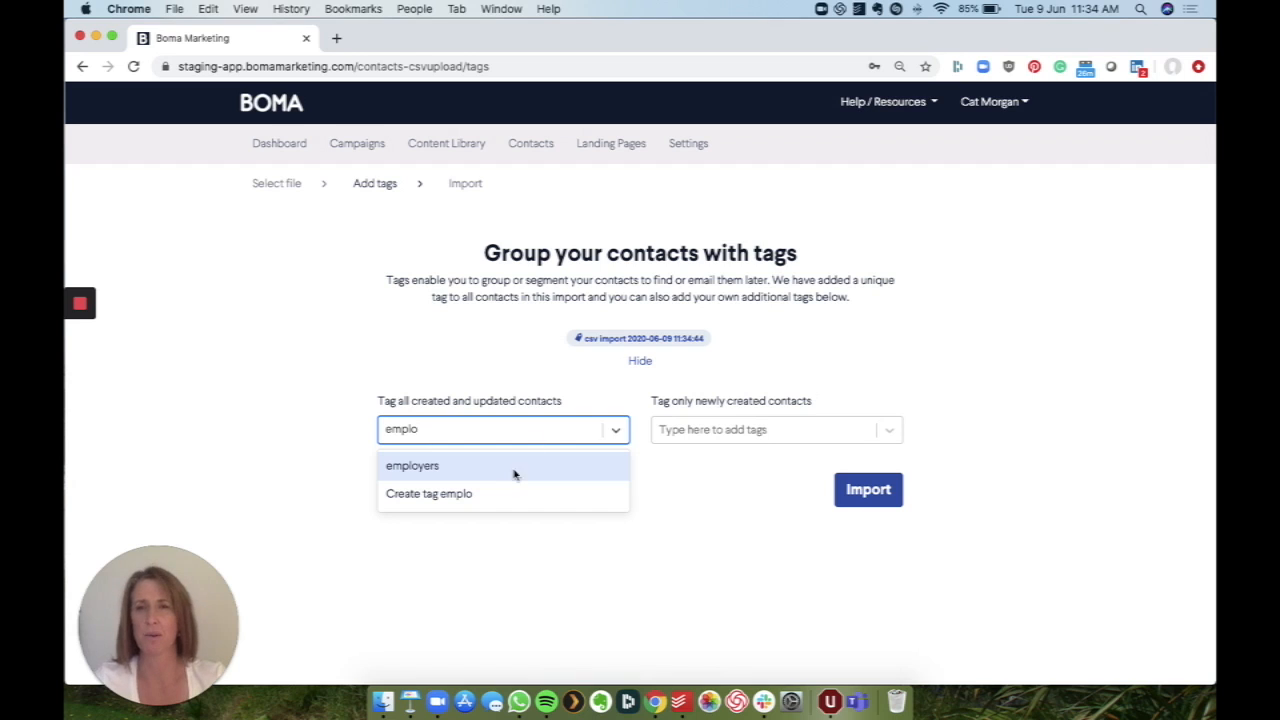
pyautogui.click(465, 470)
pyautogui.click(862, 490)
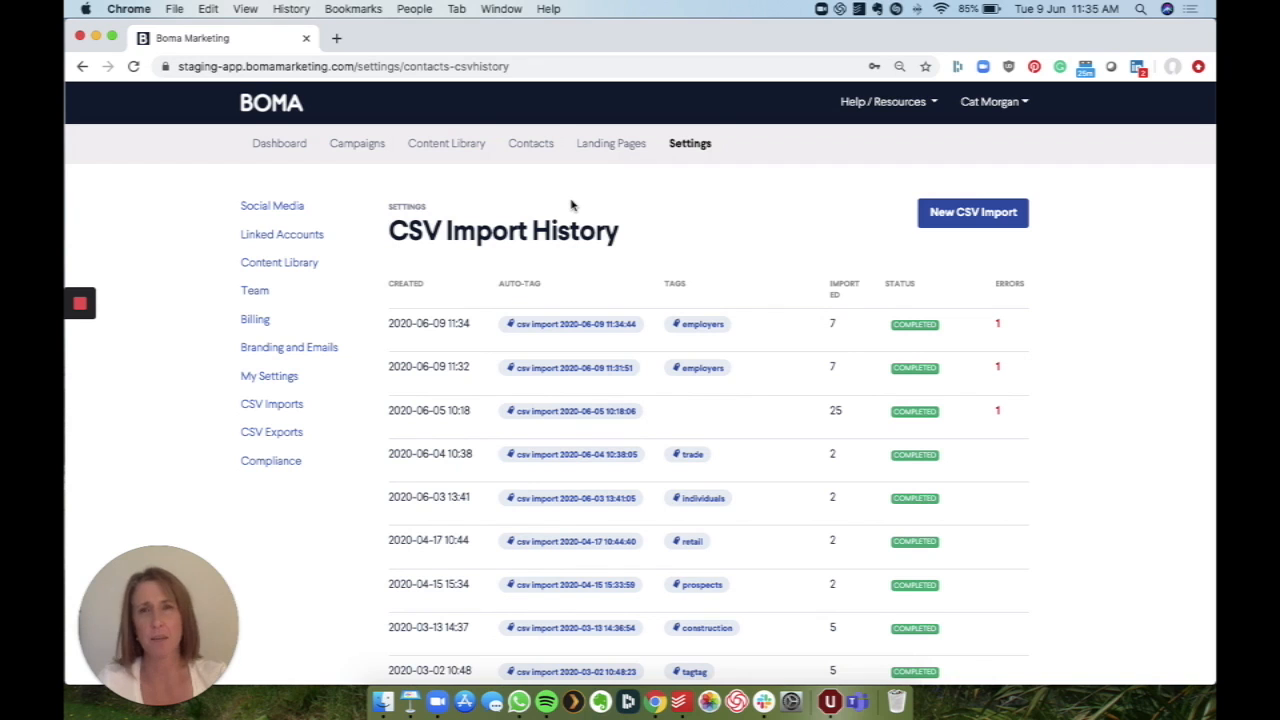
# - Open the Content Library and filter the articles by the People global category
pyautogui.click(530, 145)
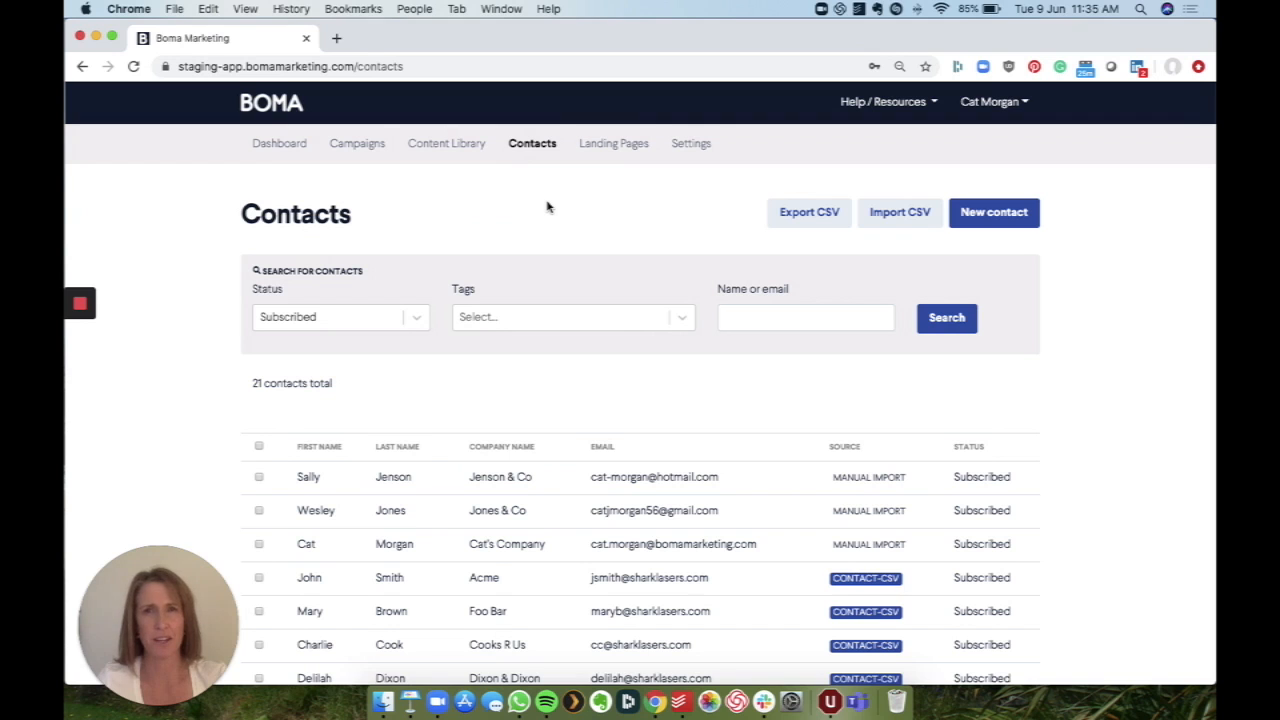
pyautogui.click(455, 145)
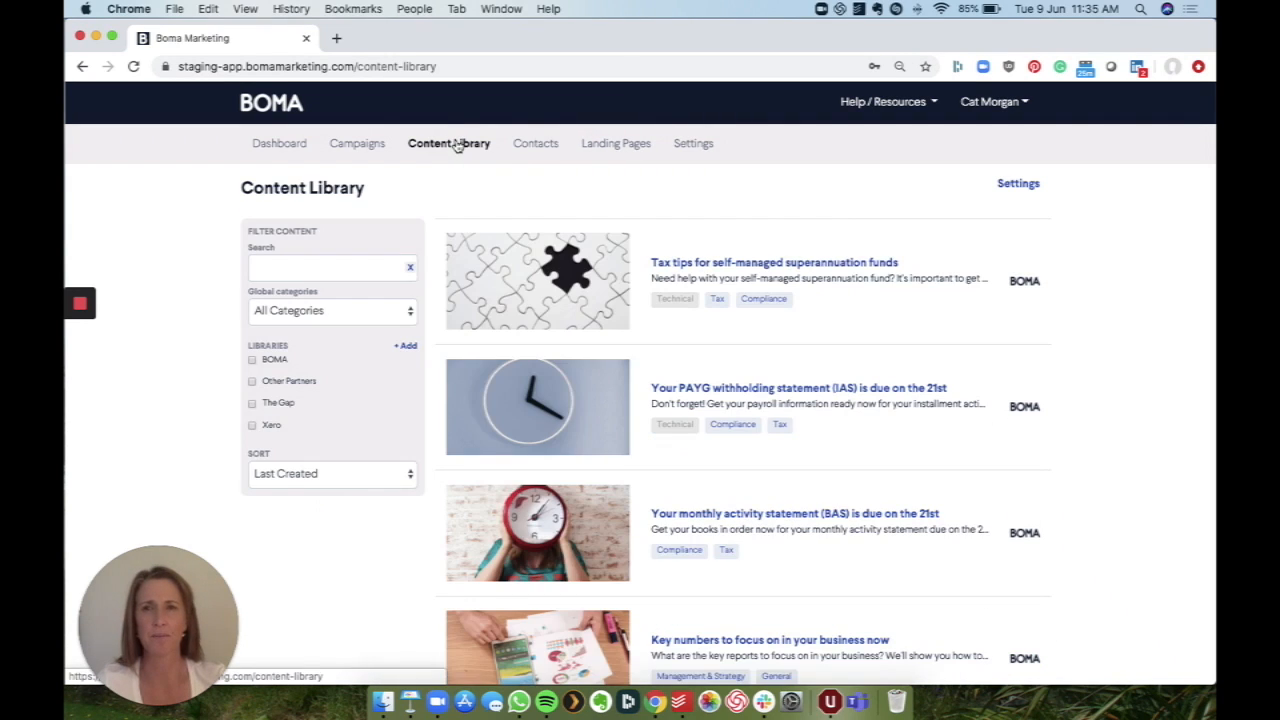
pyautogui.click(406, 310)
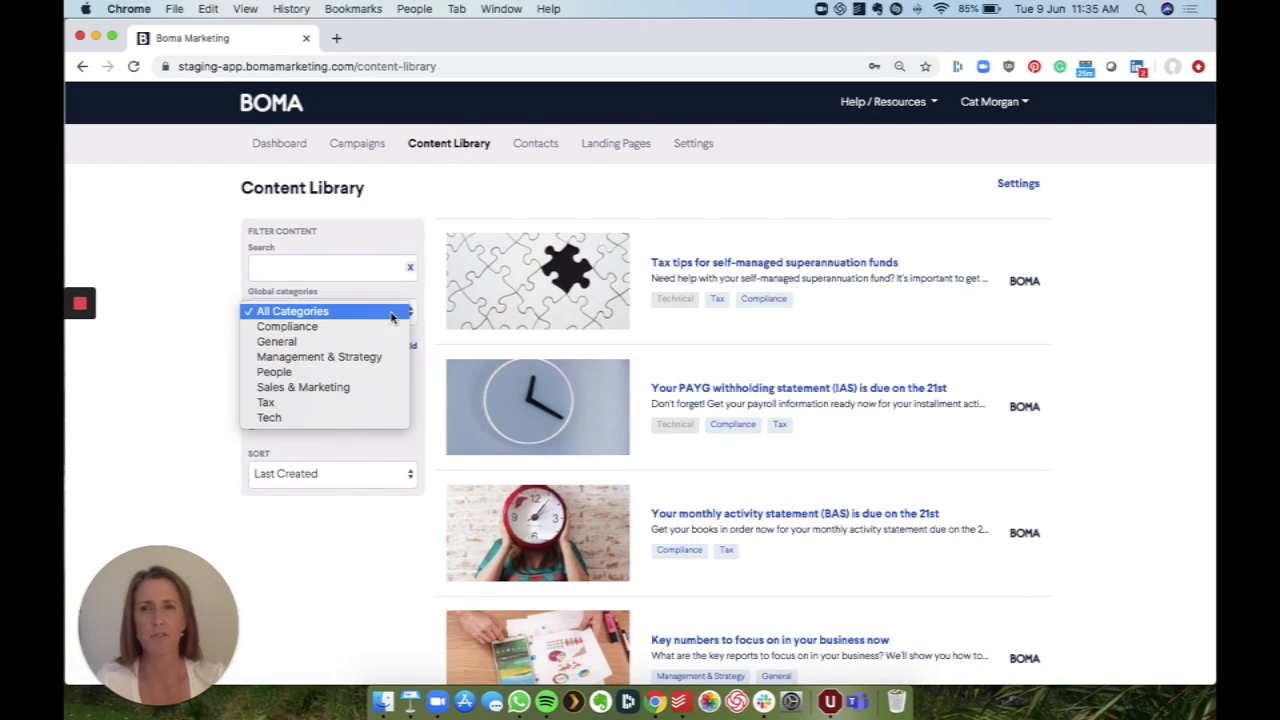
pyautogui.click(311, 376)
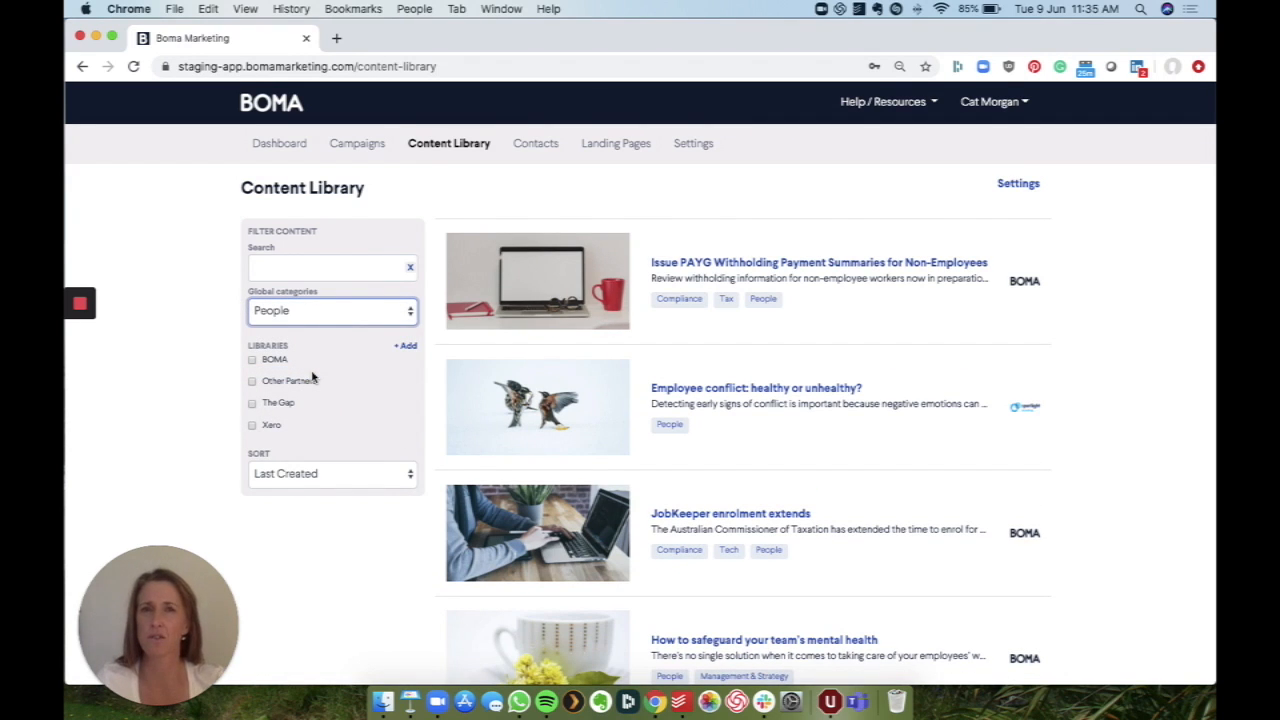
pyautogui.scroll(-1, 312, 378)
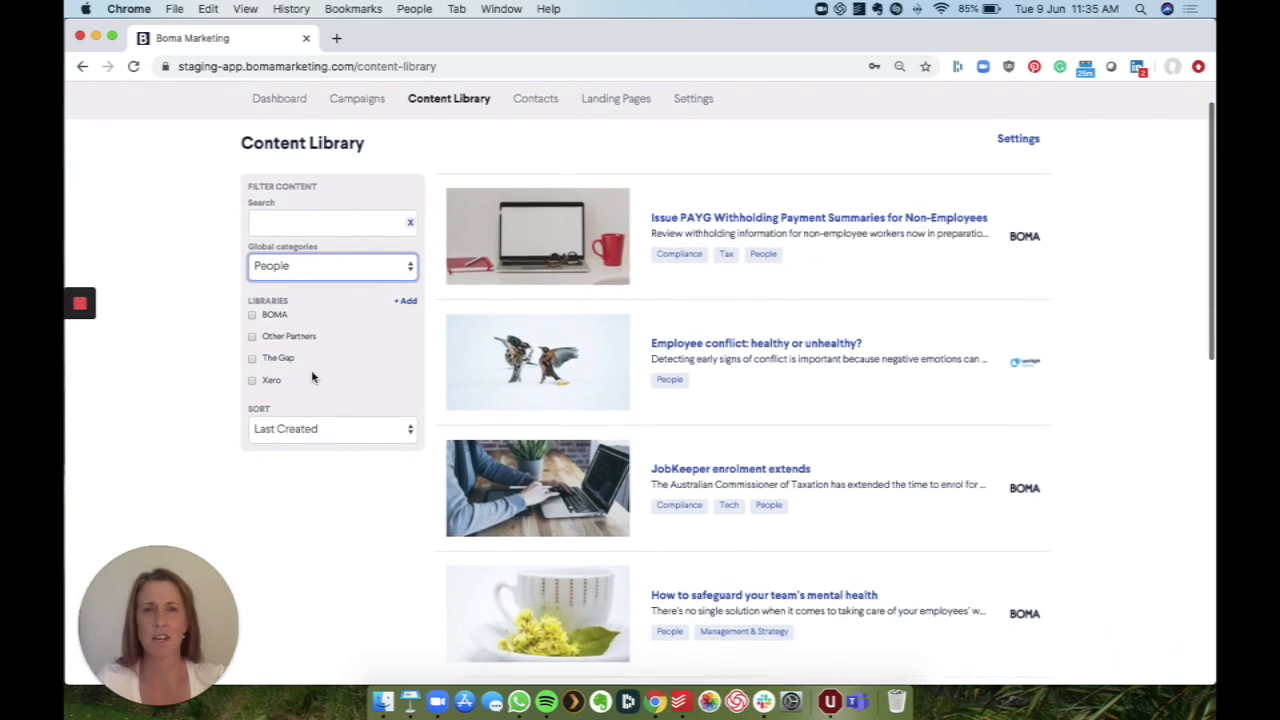
# - Deliver the article "Employee conflict: healthy or unhealthy?" as an email campaign, keeping the suggested campaign name
pyautogui.click(809, 346)
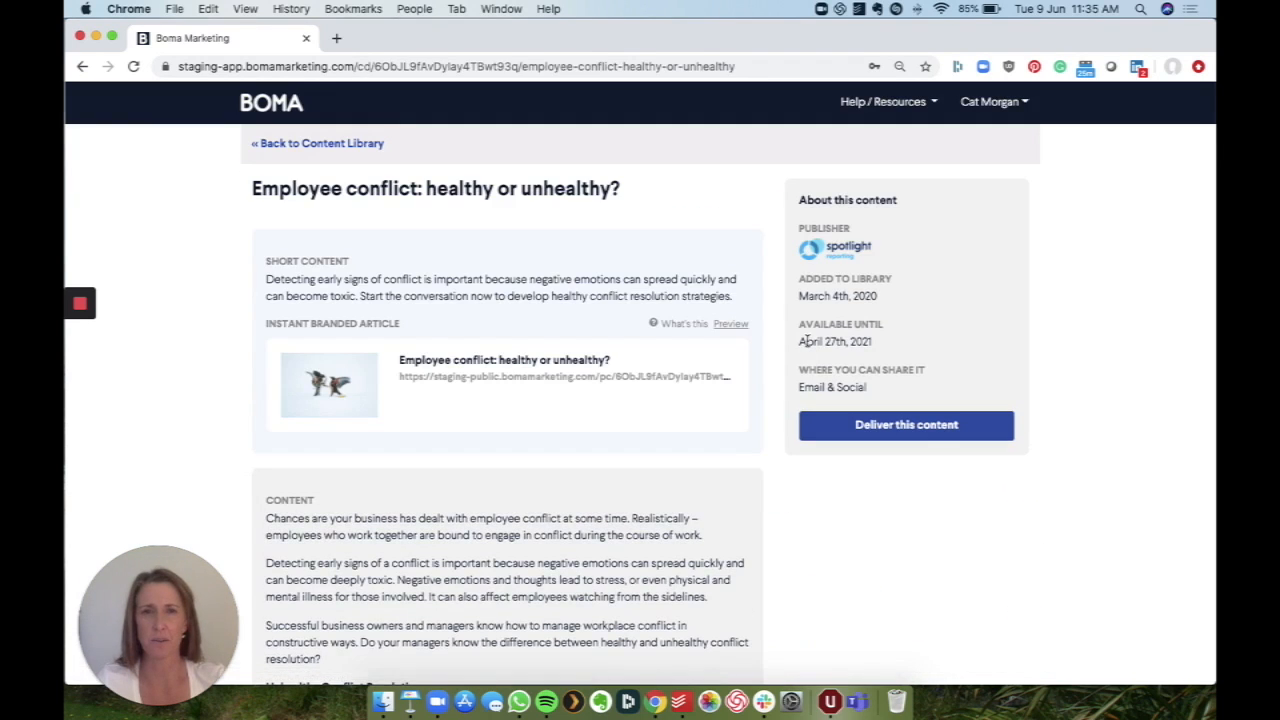
pyautogui.click(964, 427)
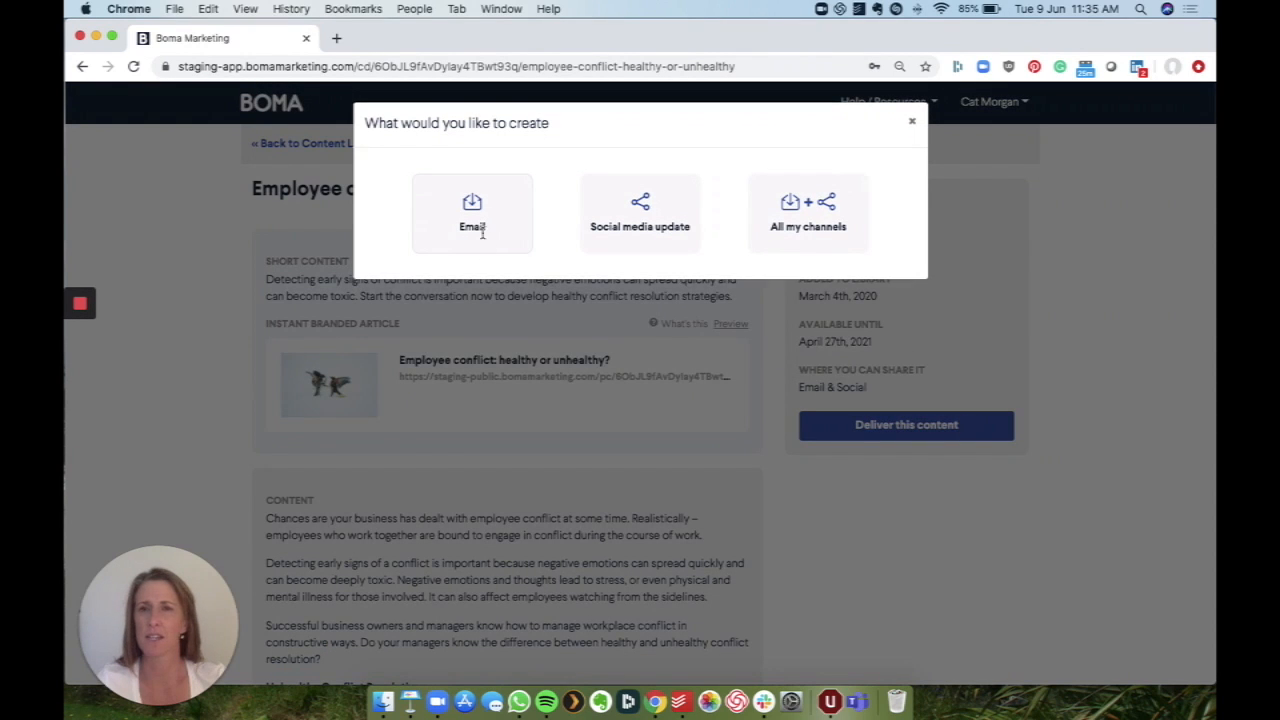
pyautogui.click(483, 239)
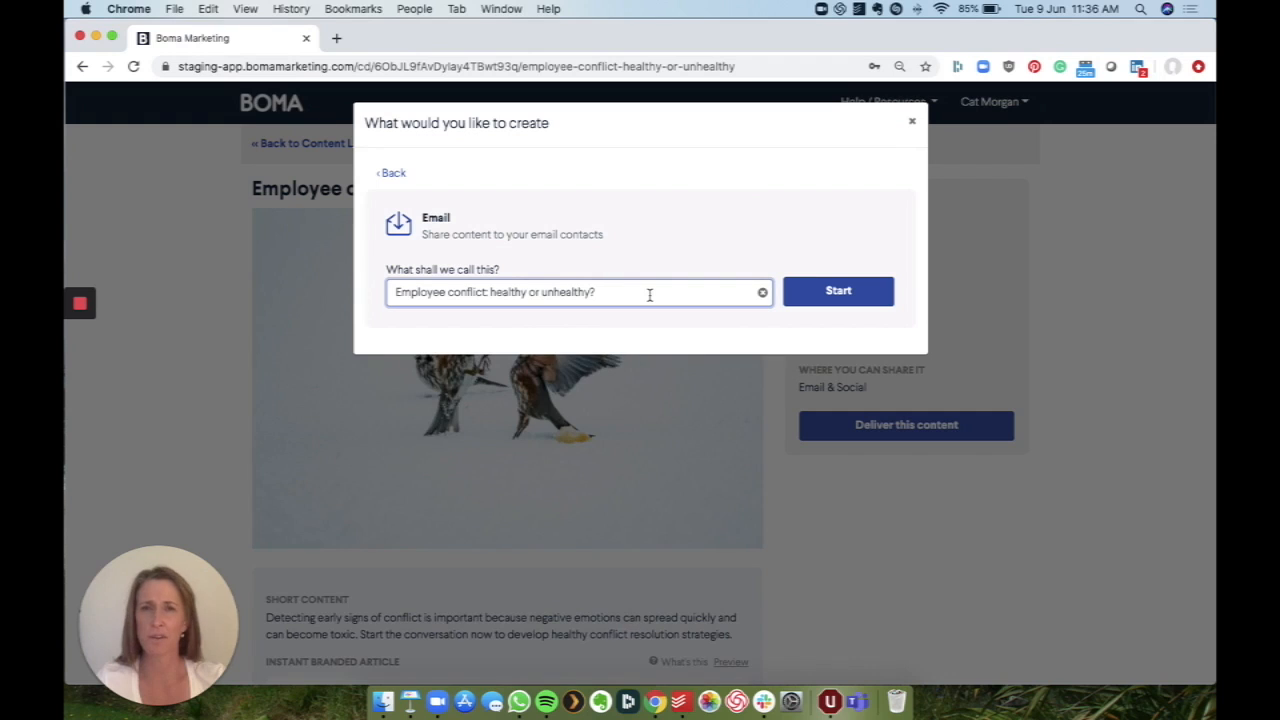
pyautogui.click(872, 298)
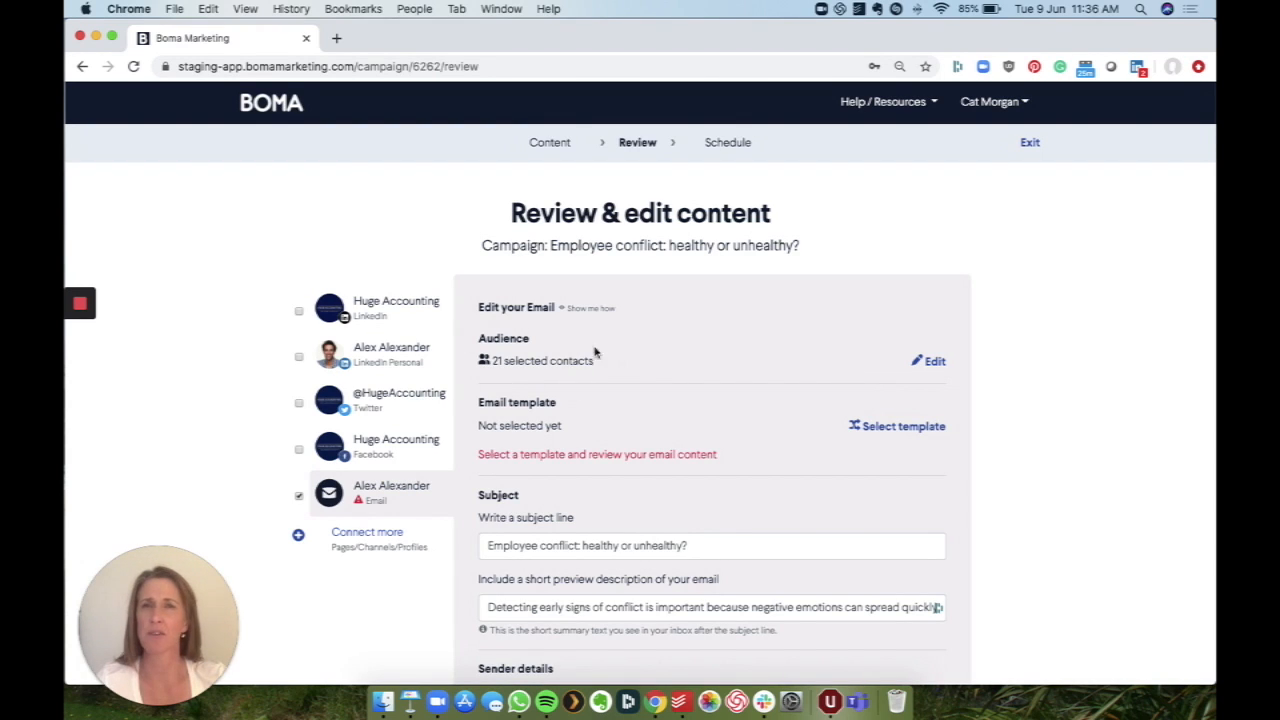
# - Change the email's audience to specific contacts, including only those with the employers tag
pyautogui.click(931, 364)
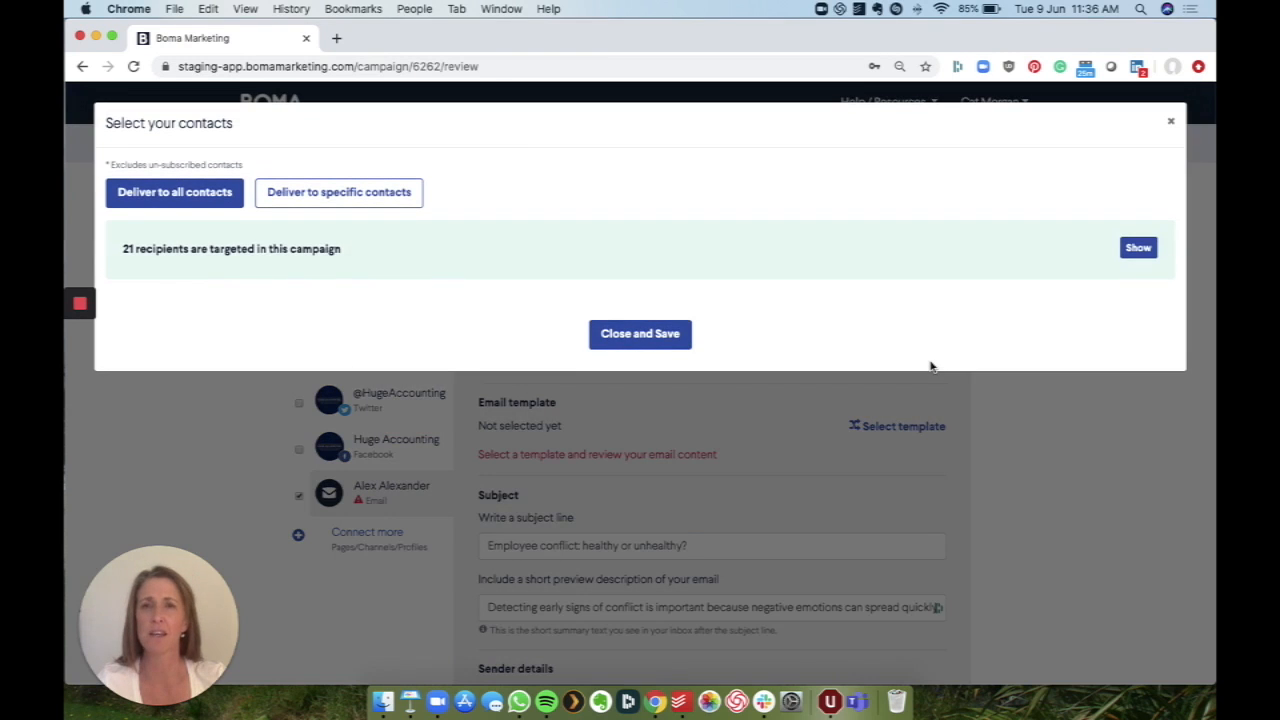
pyautogui.click(408, 199)
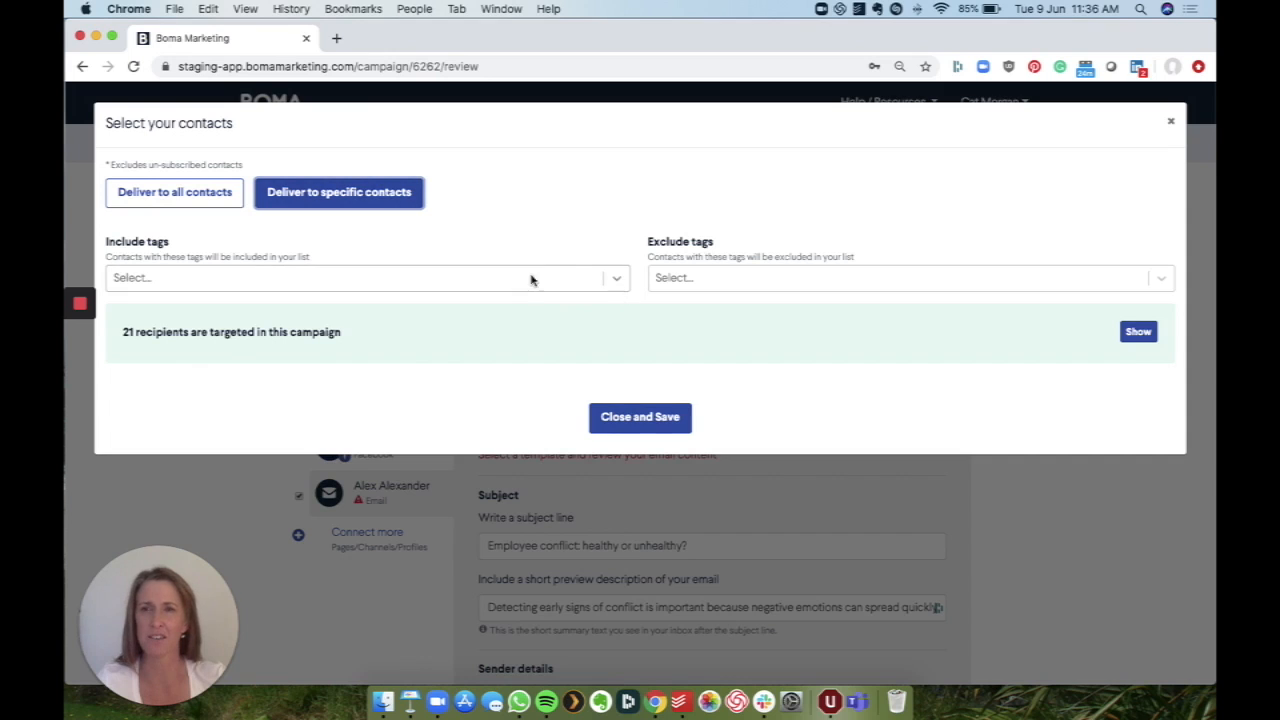
pyautogui.click(497, 283)
pyautogui.write('em')
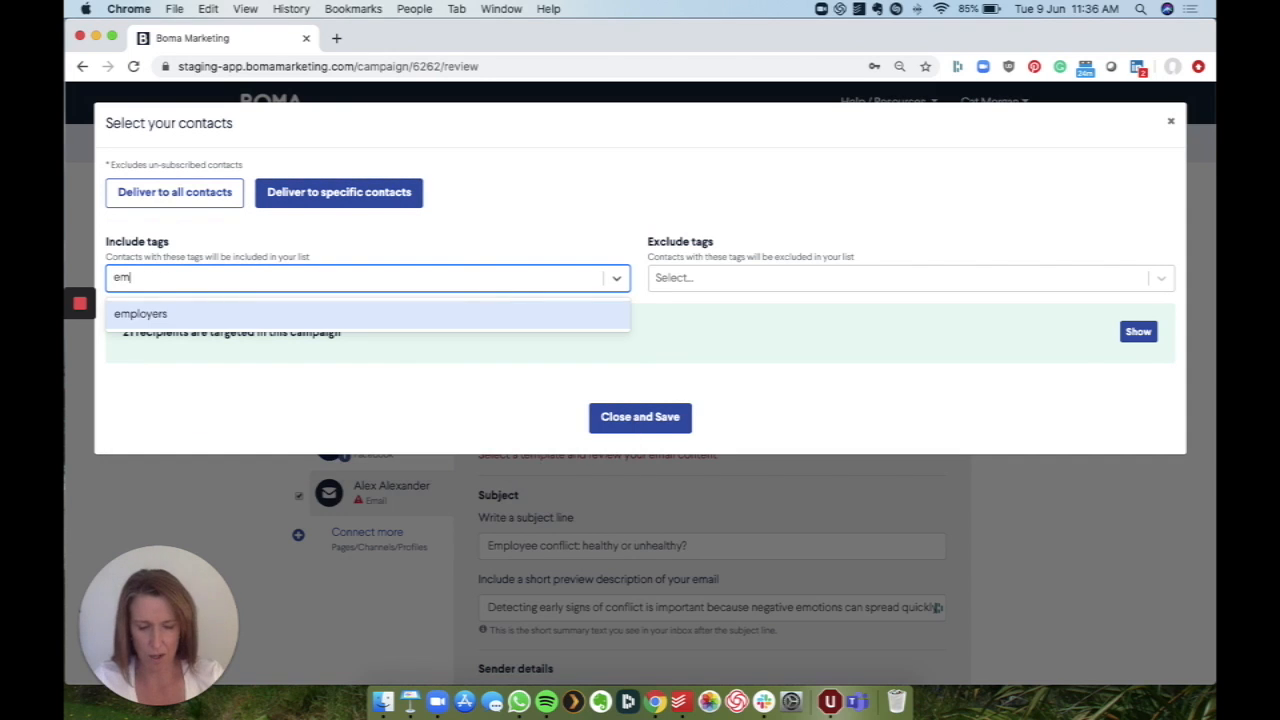
pyautogui.write('plo')
pyautogui.click(495, 322)
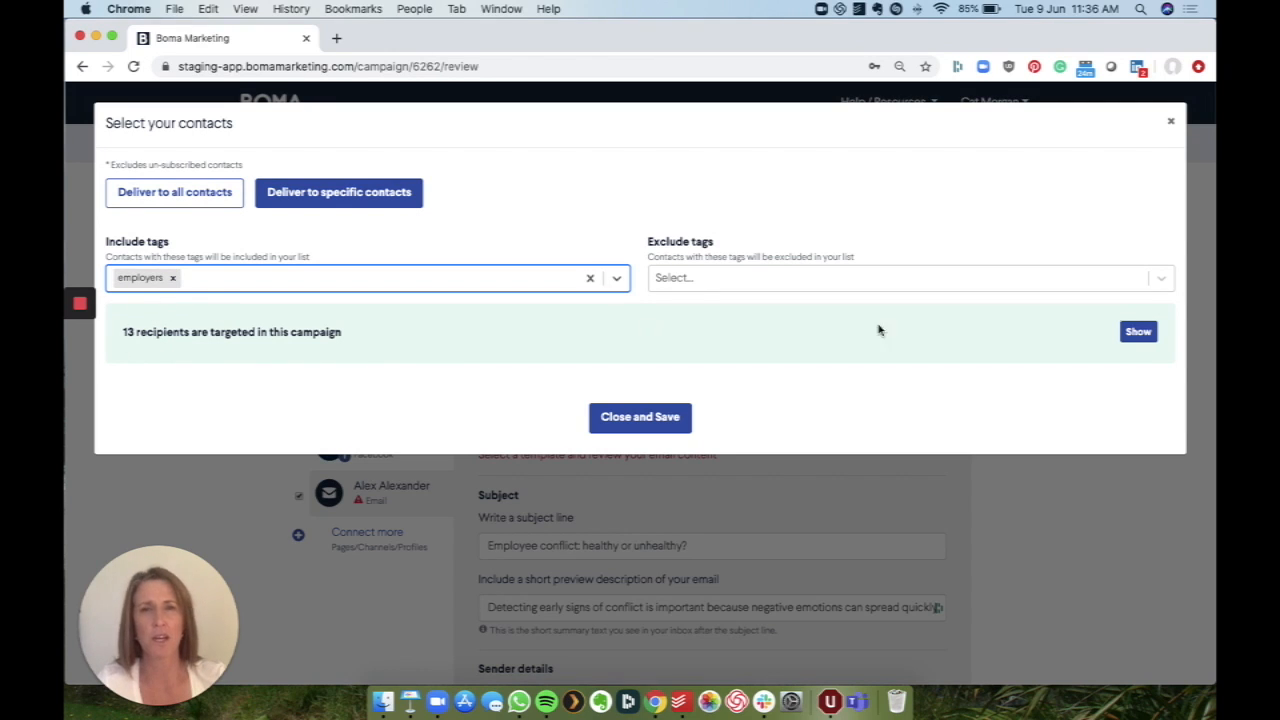
# - Check the list of targeted recipients and save the audience selection
pyautogui.click(1136, 332)
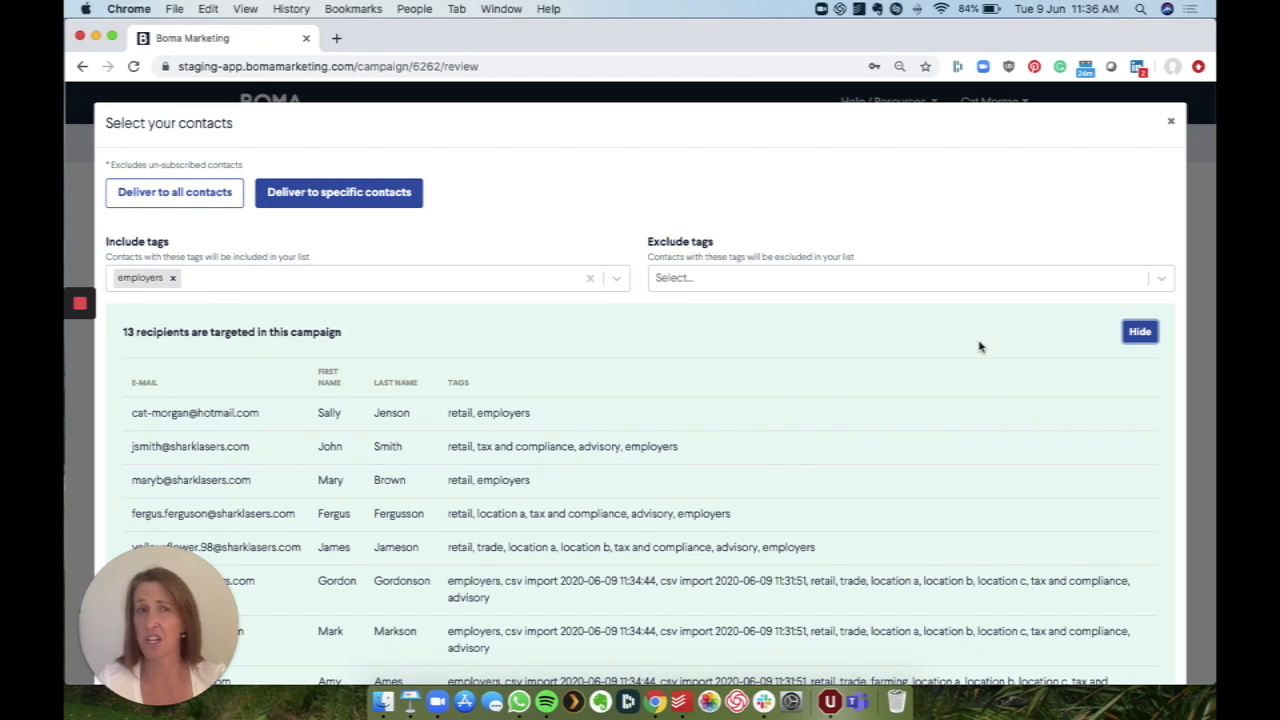
pyautogui.click(1138, 336)
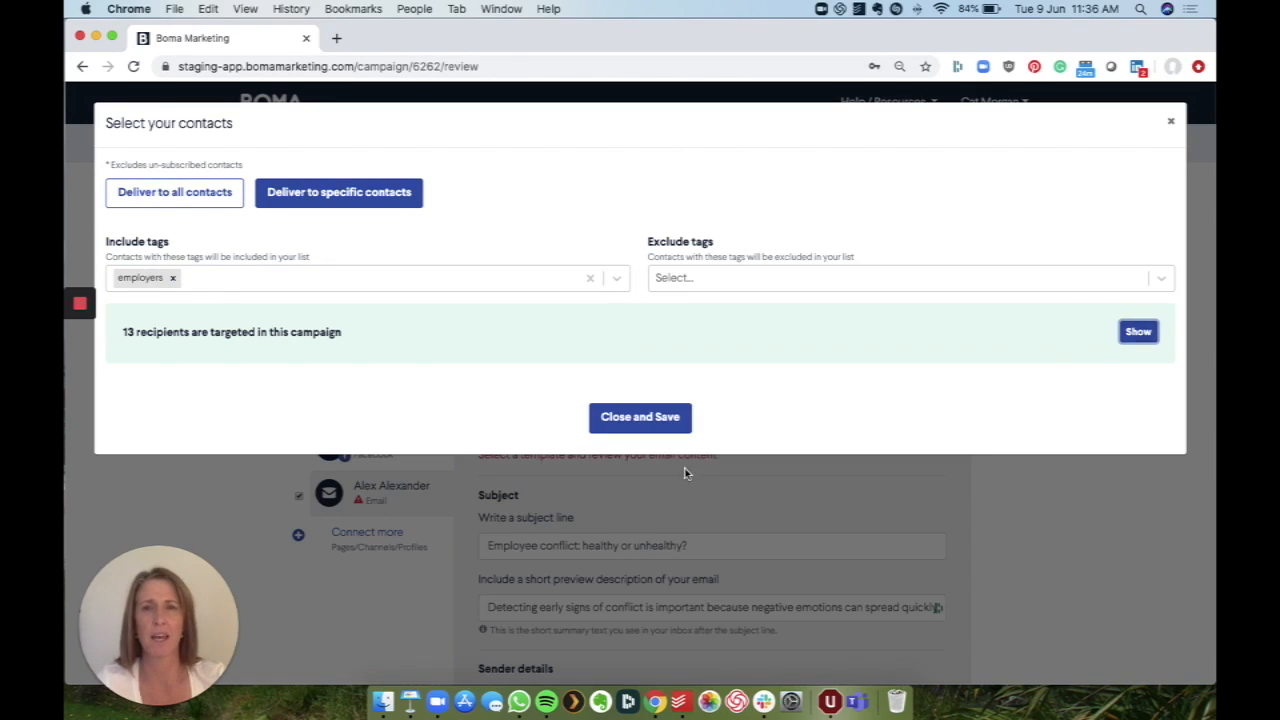
pyautogui.click(636, 425)
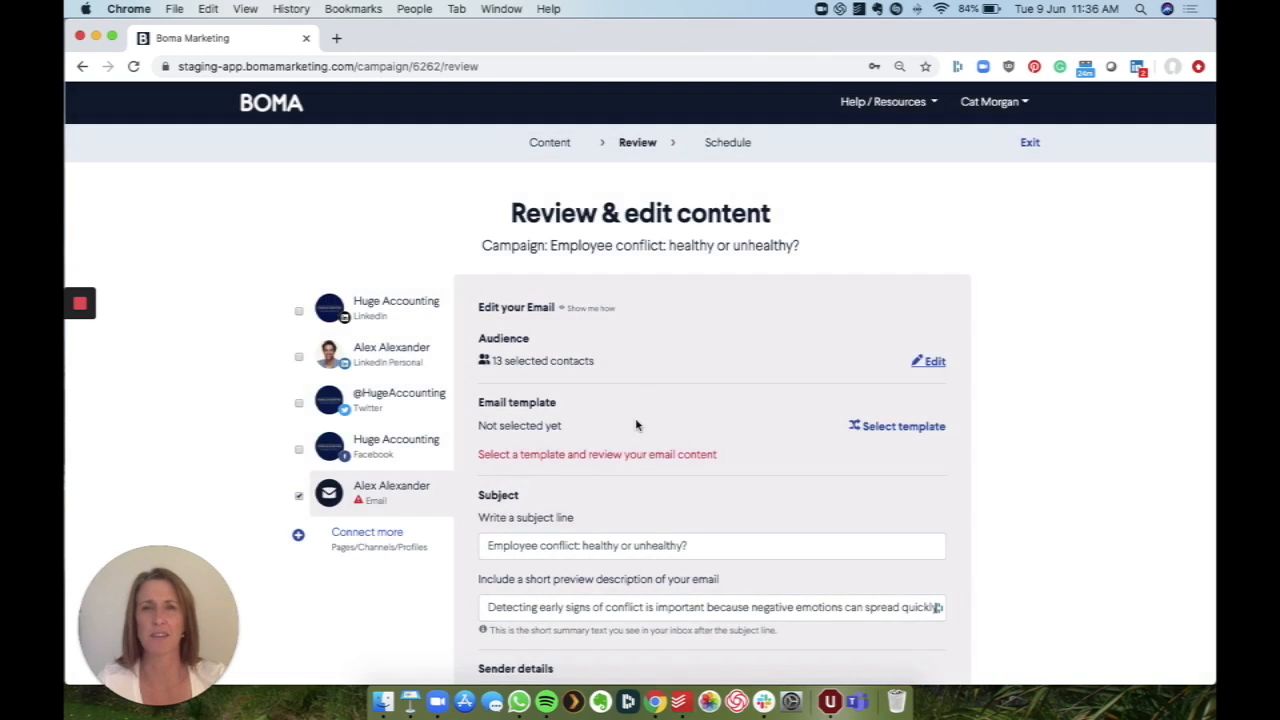
# - Browse the pre-designed email templates and choose the empty branded Huge Accounting Template for the campaign email
pyautogui.scroll(-3, 637, 422)
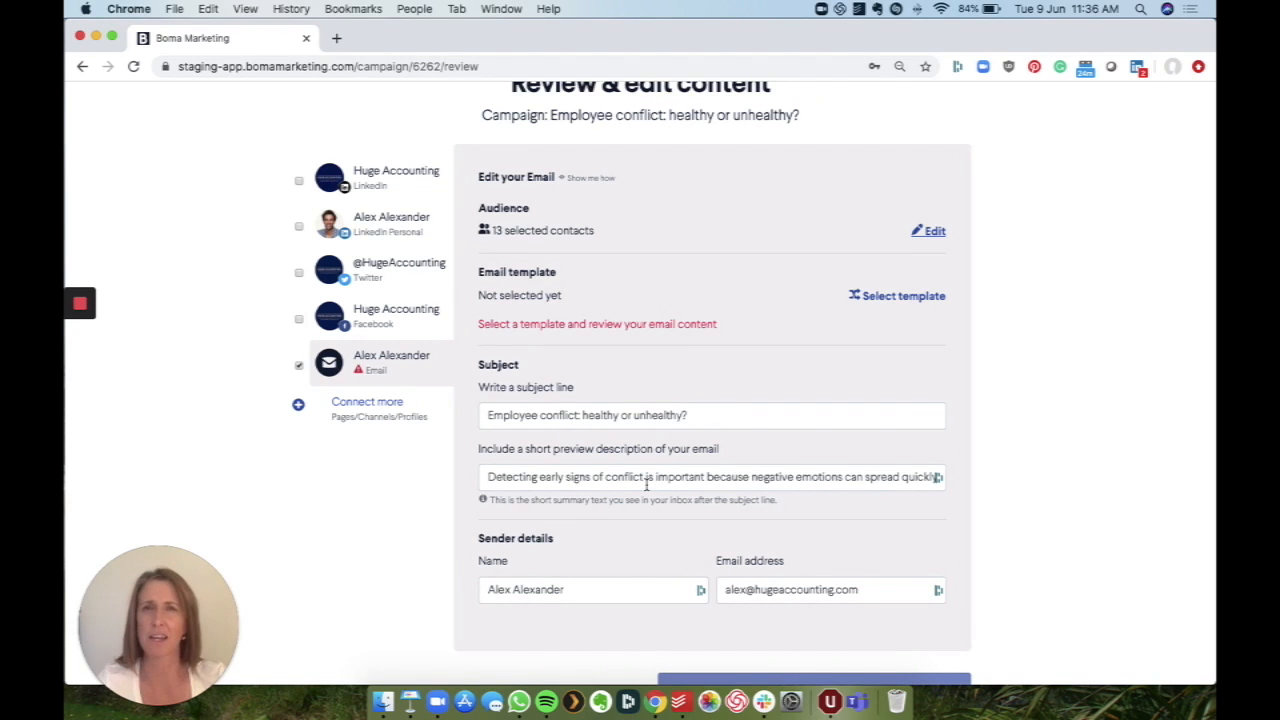
pyautogui.scroll(1, 646, 483)
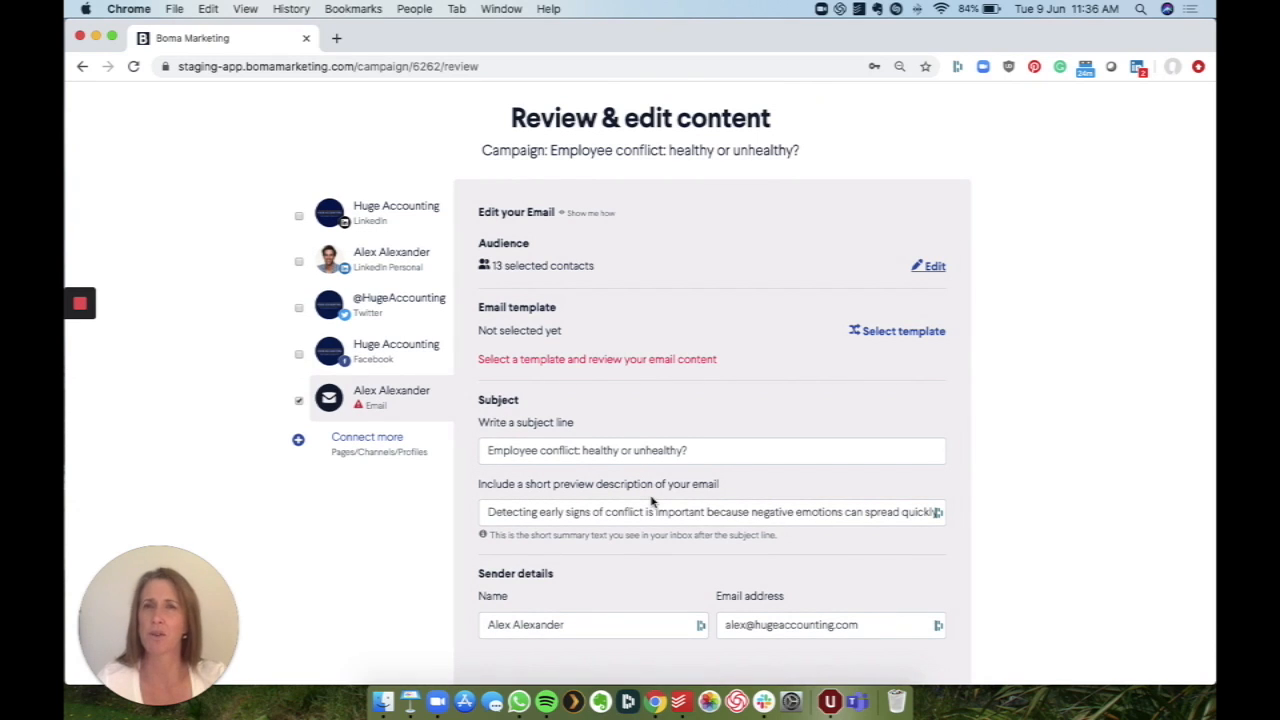
pyautogui.click(895, 332)
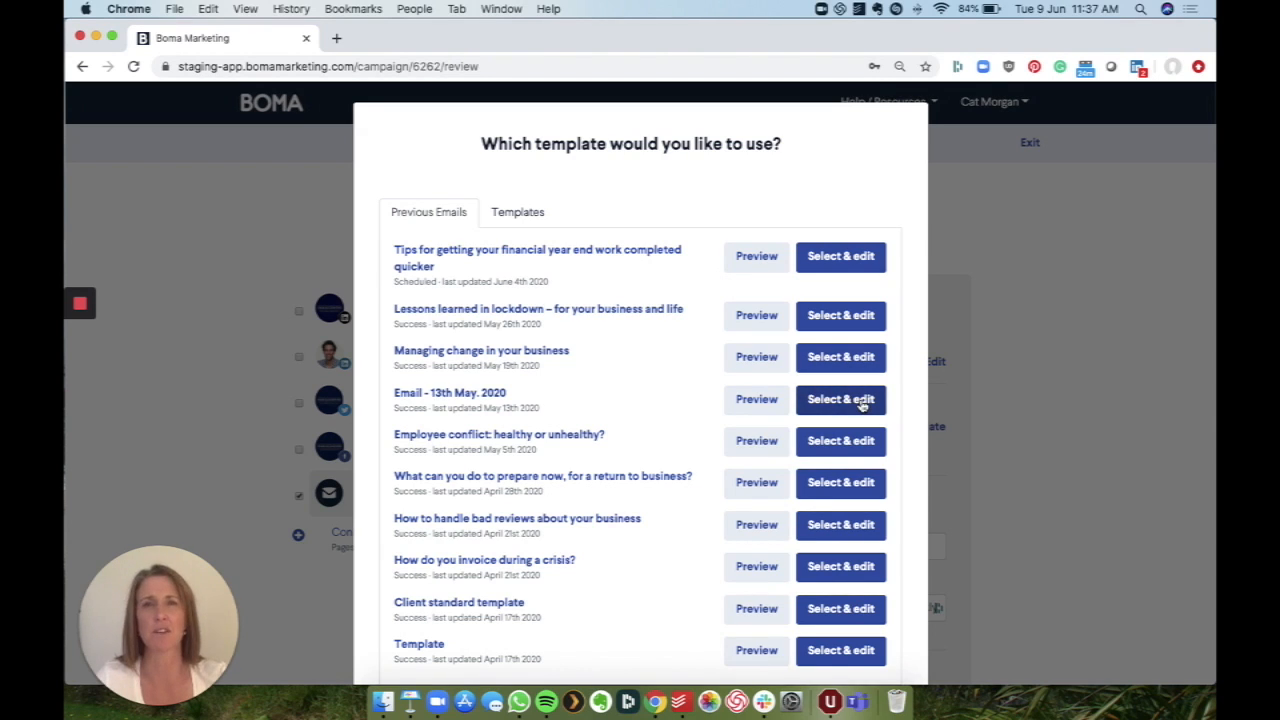
pyautogui.click(519, 214)
pyautogui.scroll(-3, 521, 216)
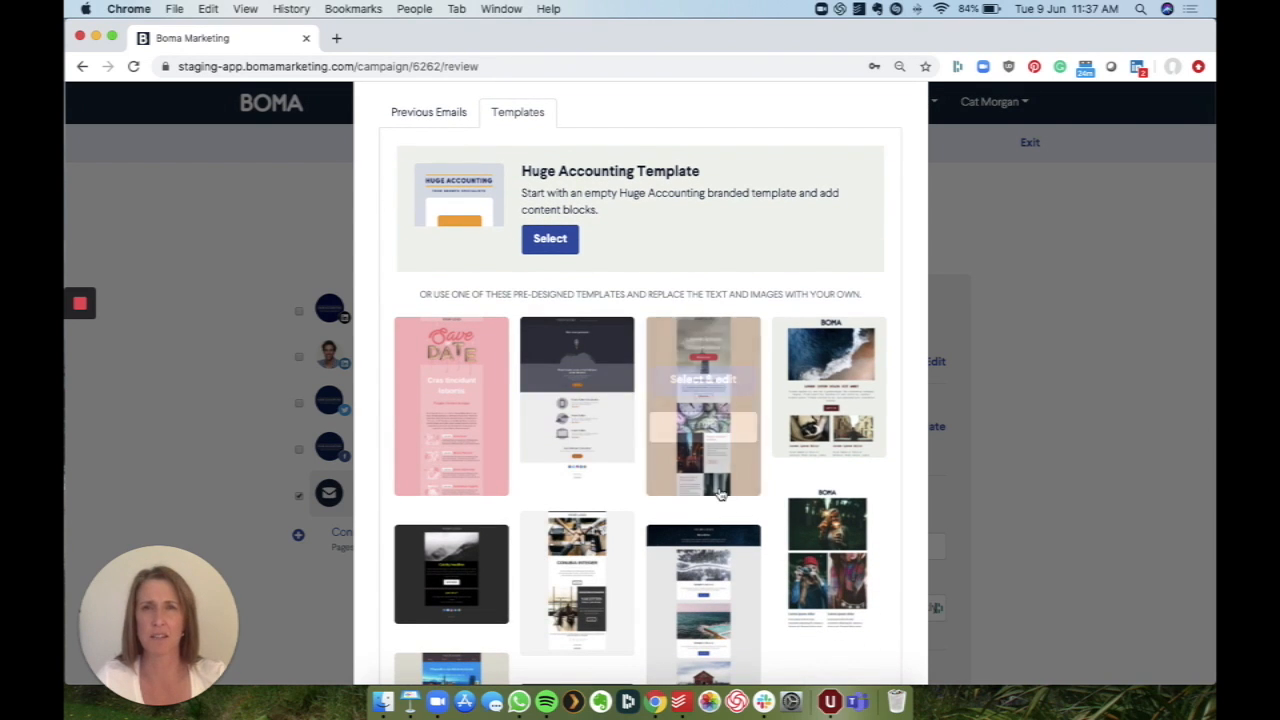
pyautogui.scroll(-2, 716, 488)
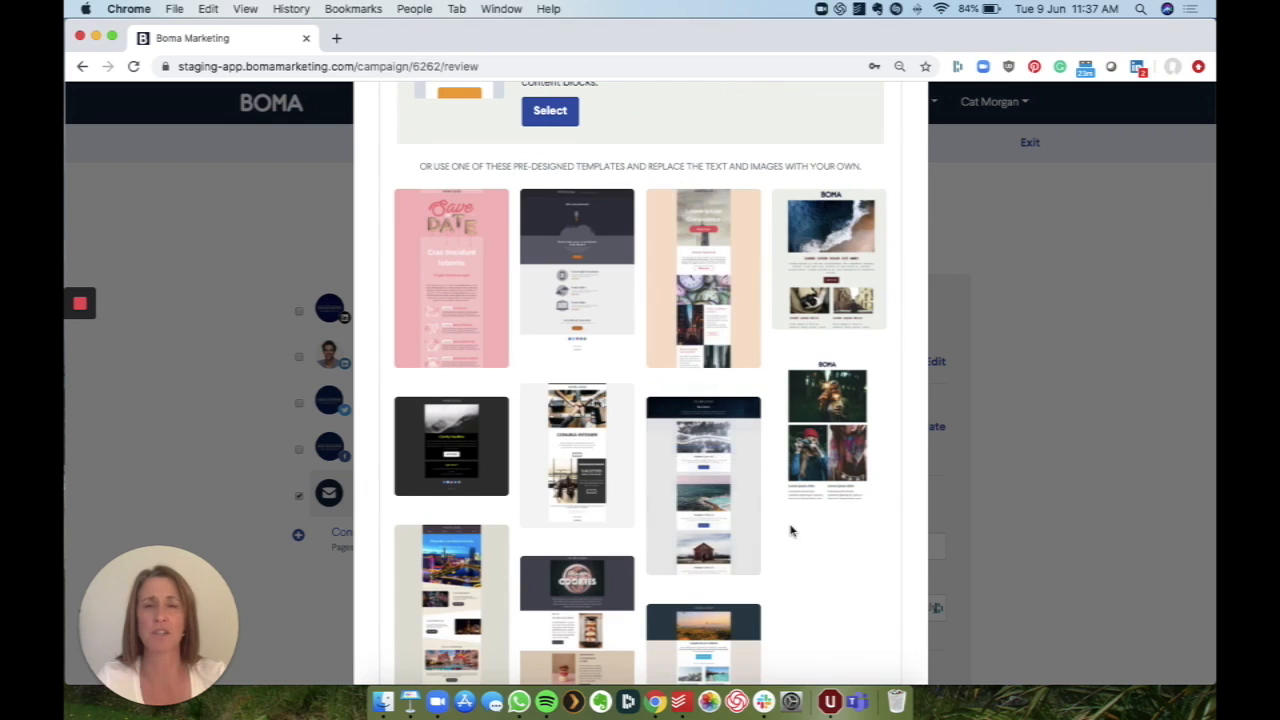
pyautogui.scroll(-3, 790, 529)
pyautogui.scroll(-3, 790, 530)
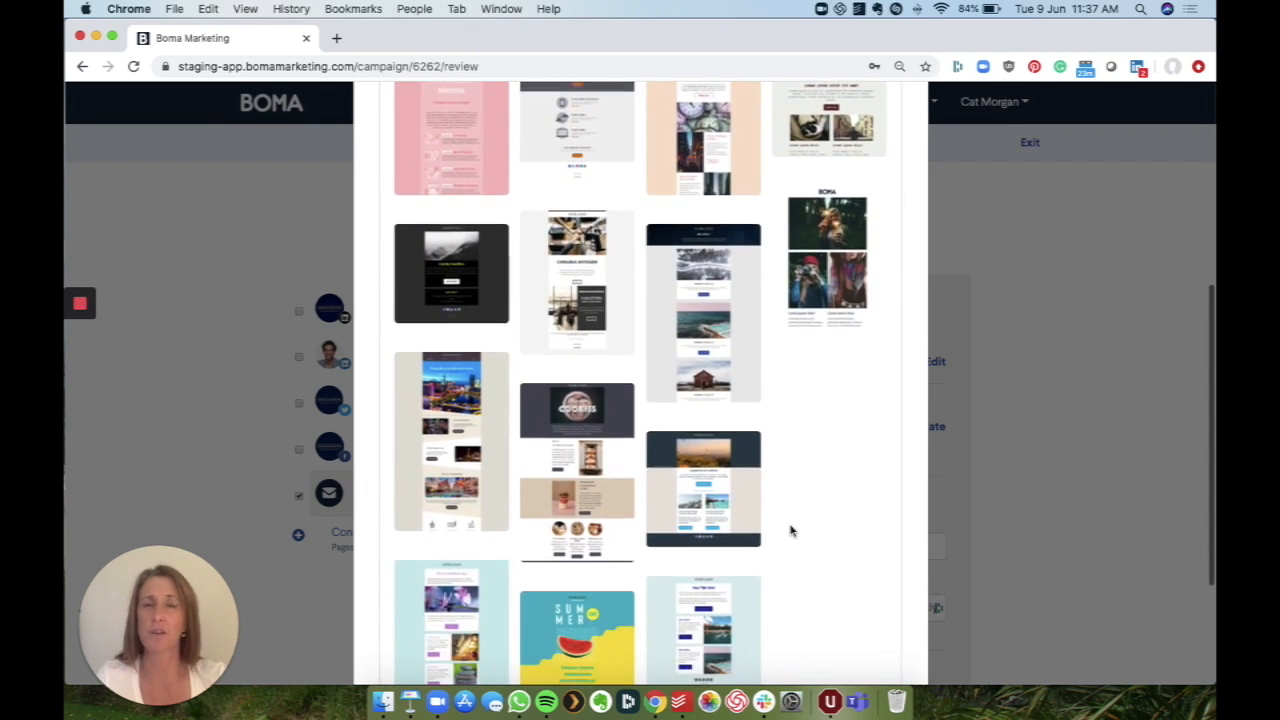
pyautogui.scroll(-1, 790, 530)
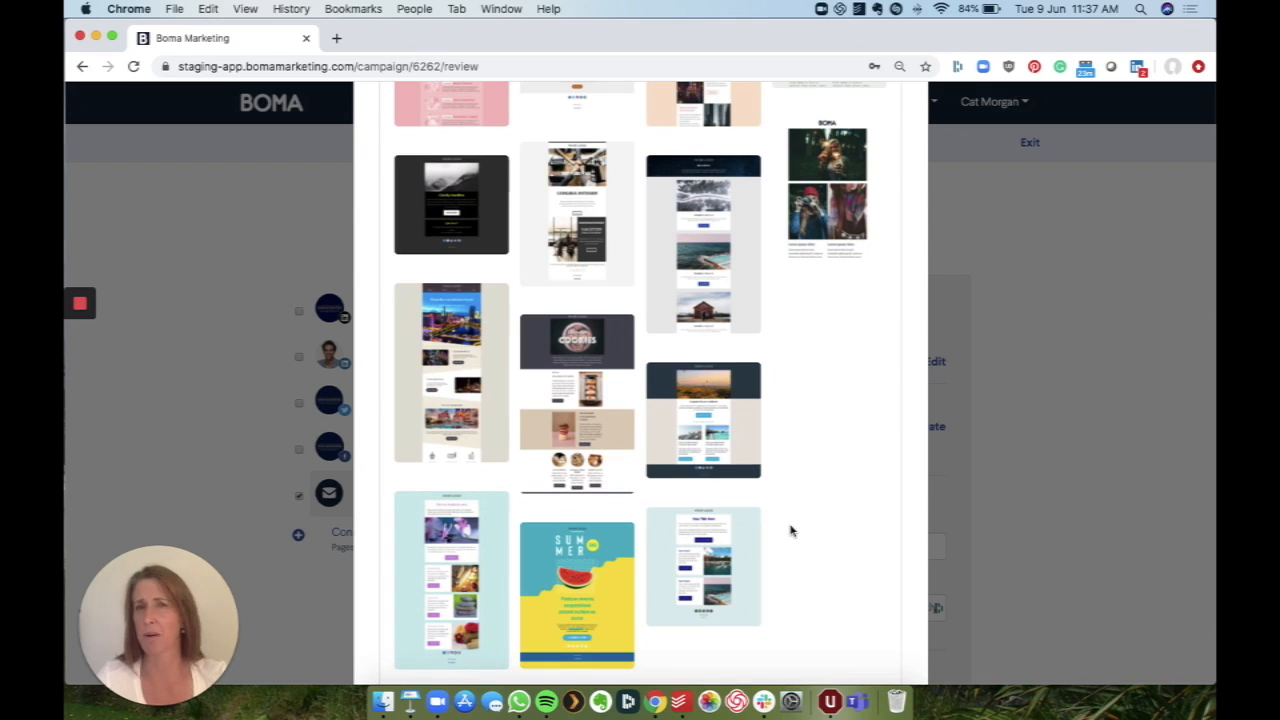
pyautogui.scroll(12, 790, 530)
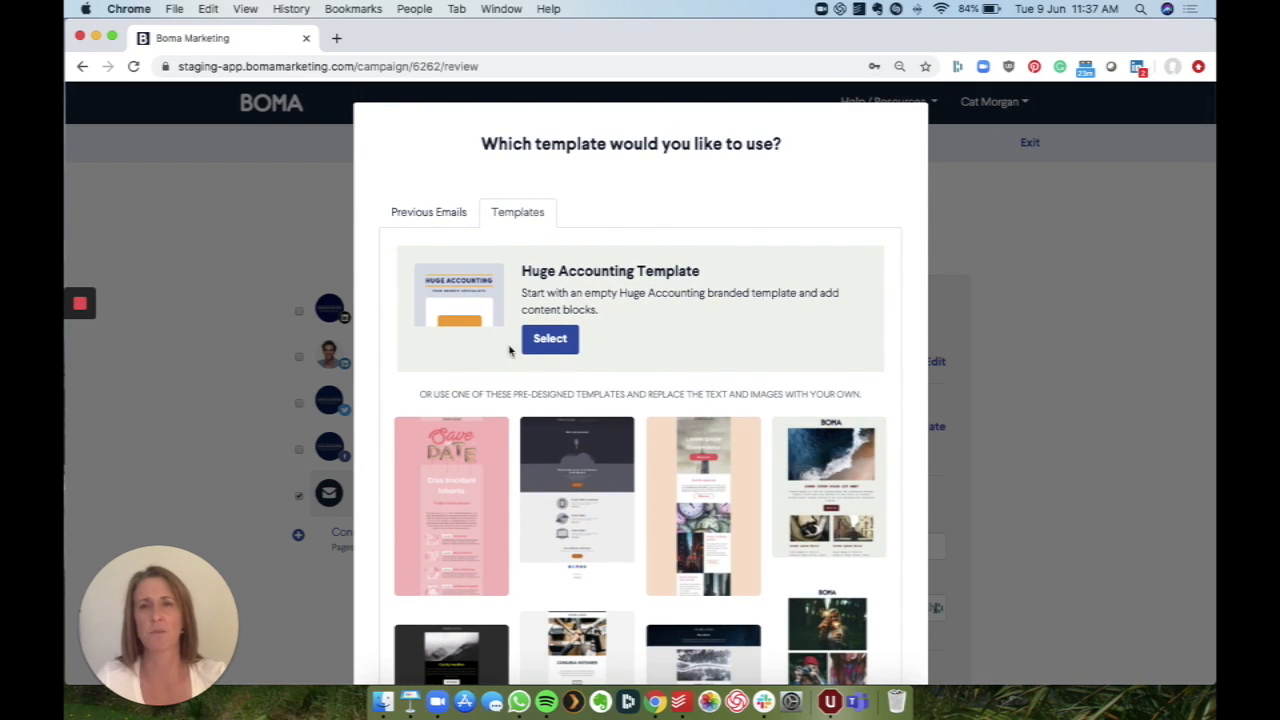
pyautogui.click(556, 341)
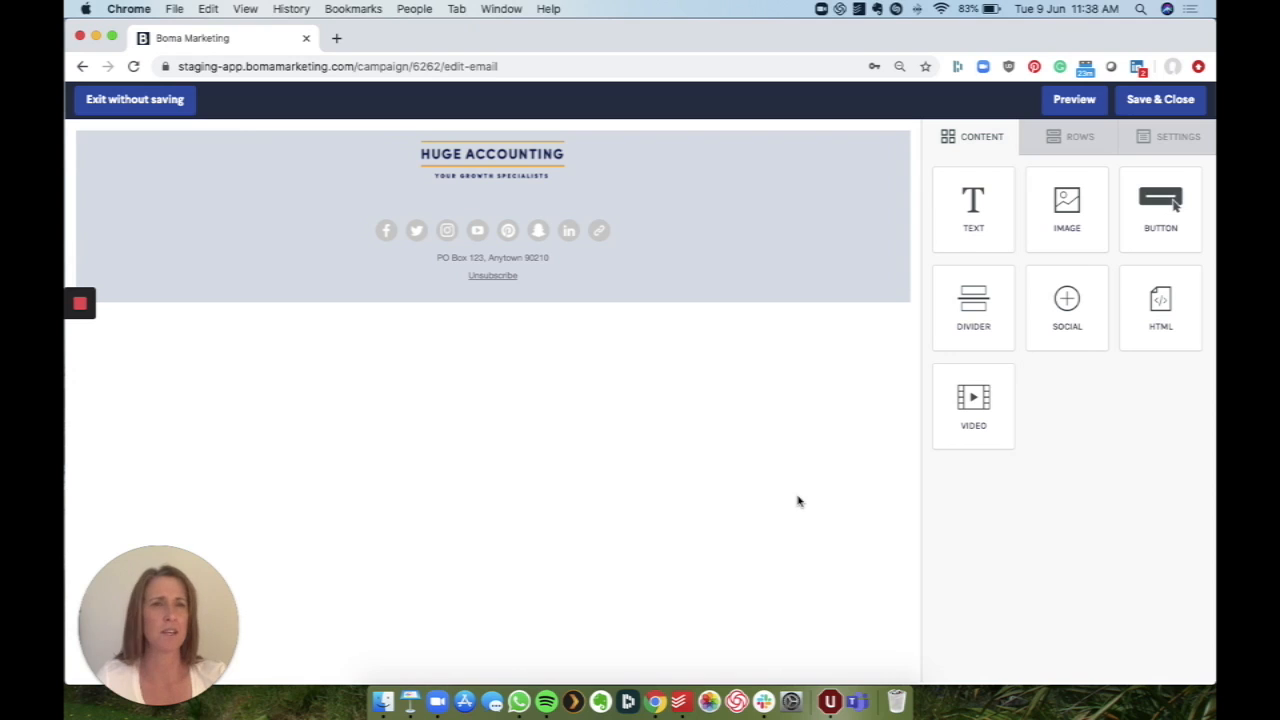
# - Add the campaign article to the email as an "Image left 33% width" row between the logo and the social icons
pyautogui.click(1088, 140)
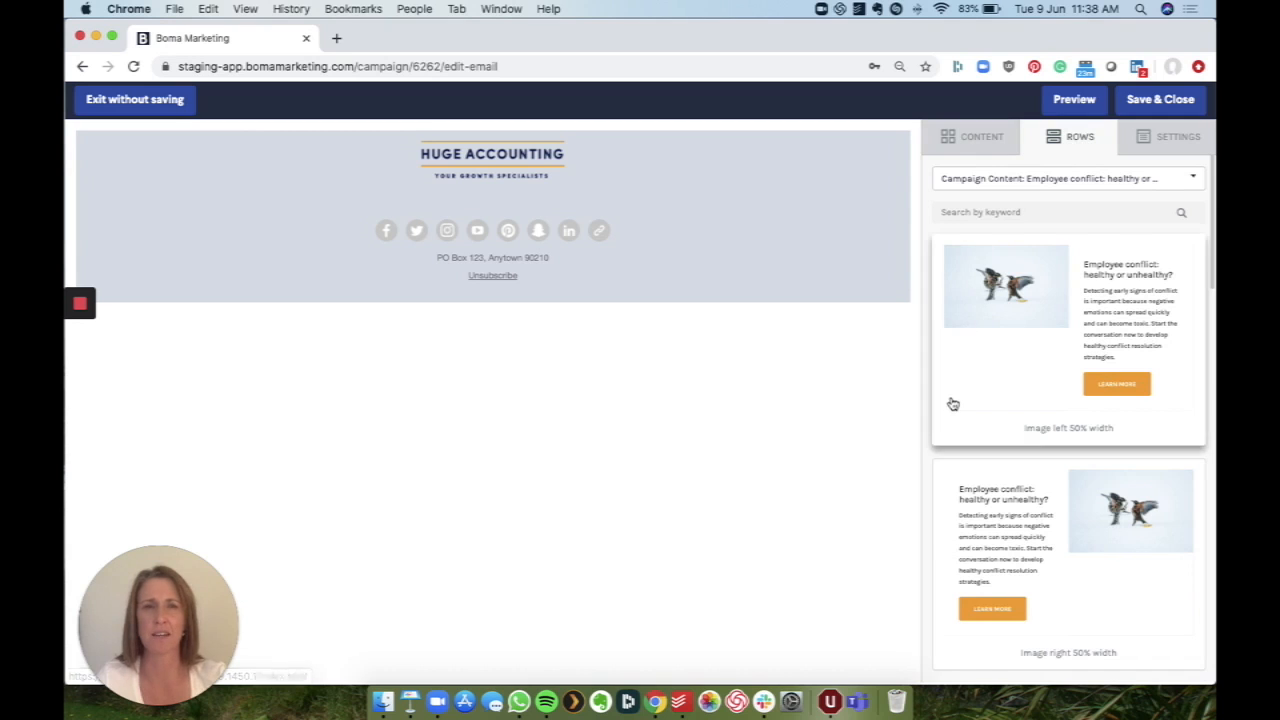
pyautogui.scroll(-5, 950, 460)
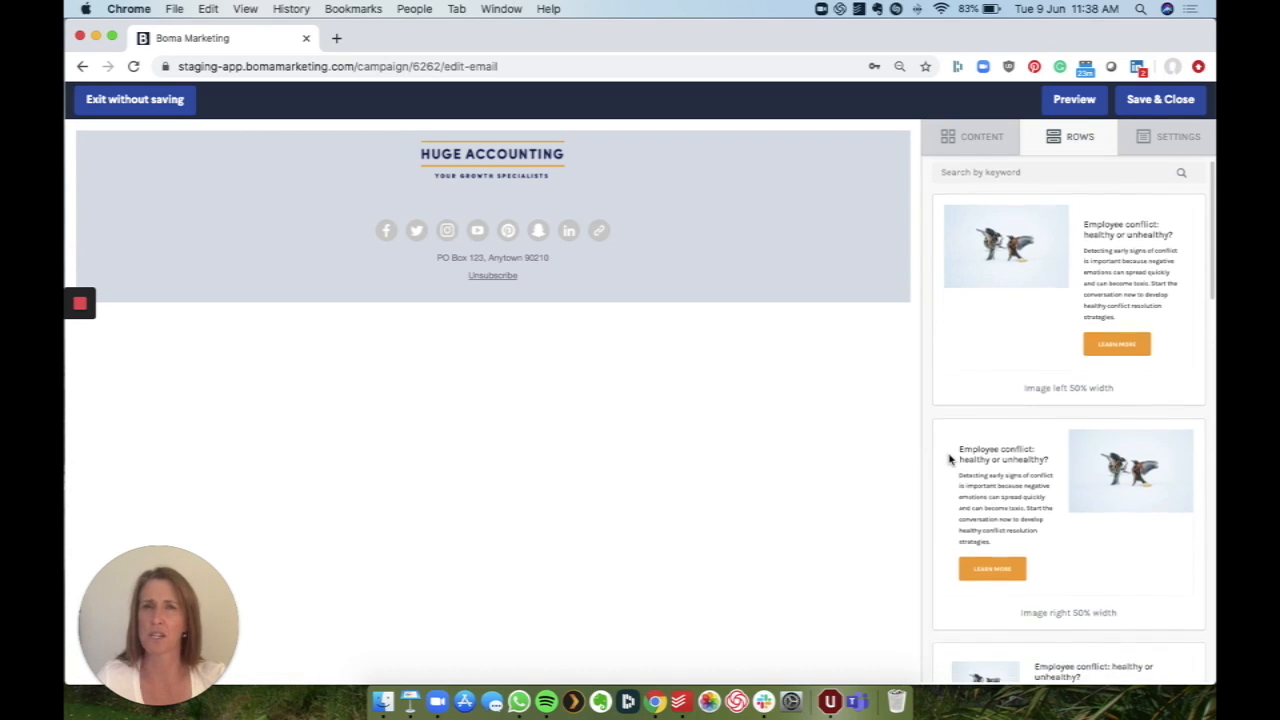
pyautogui.scroll(-4, 950, 460)
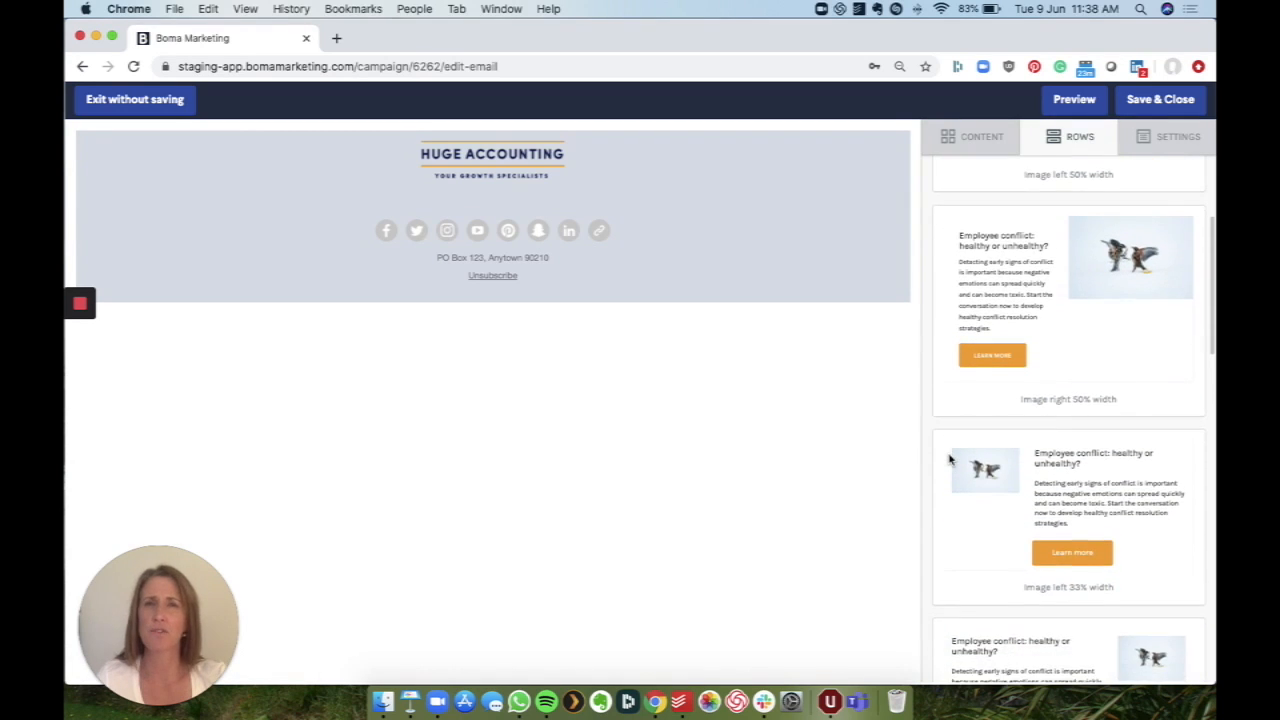
pyautogui.scroll(-3, 950, 460)
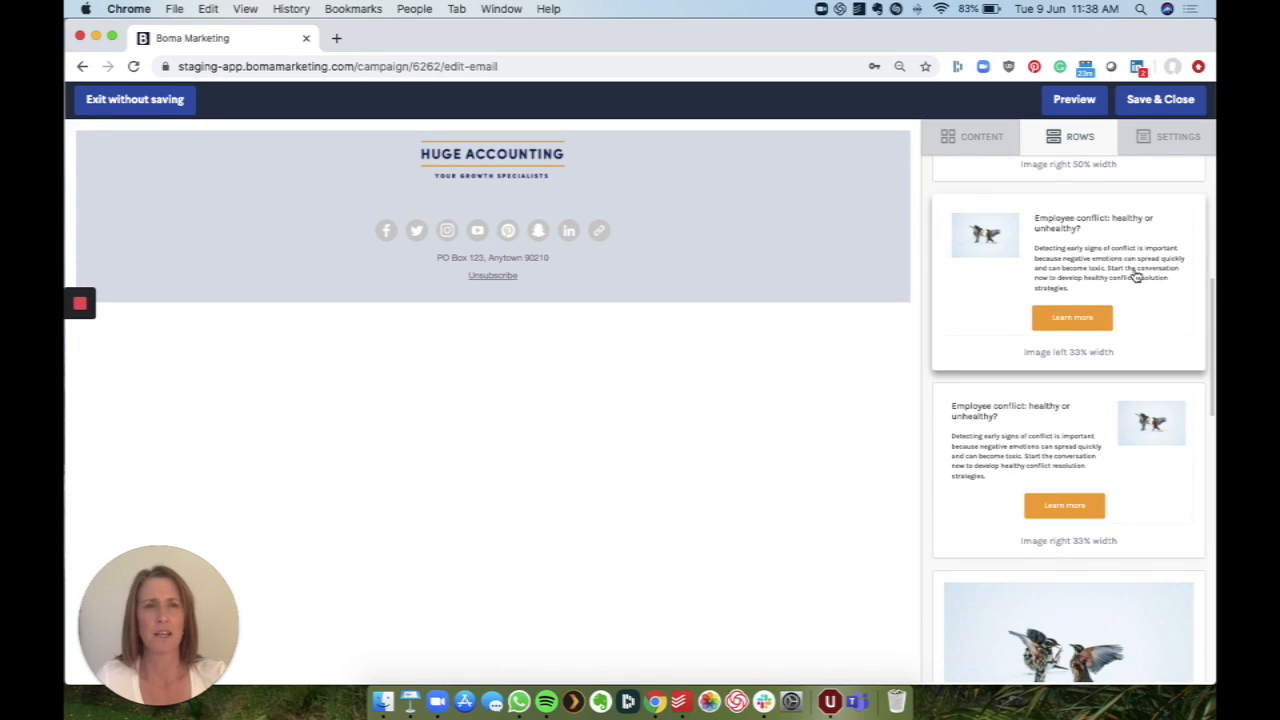
pyautogui.moveTo(1150, 262); pyautogui.dragTo(537, 196)
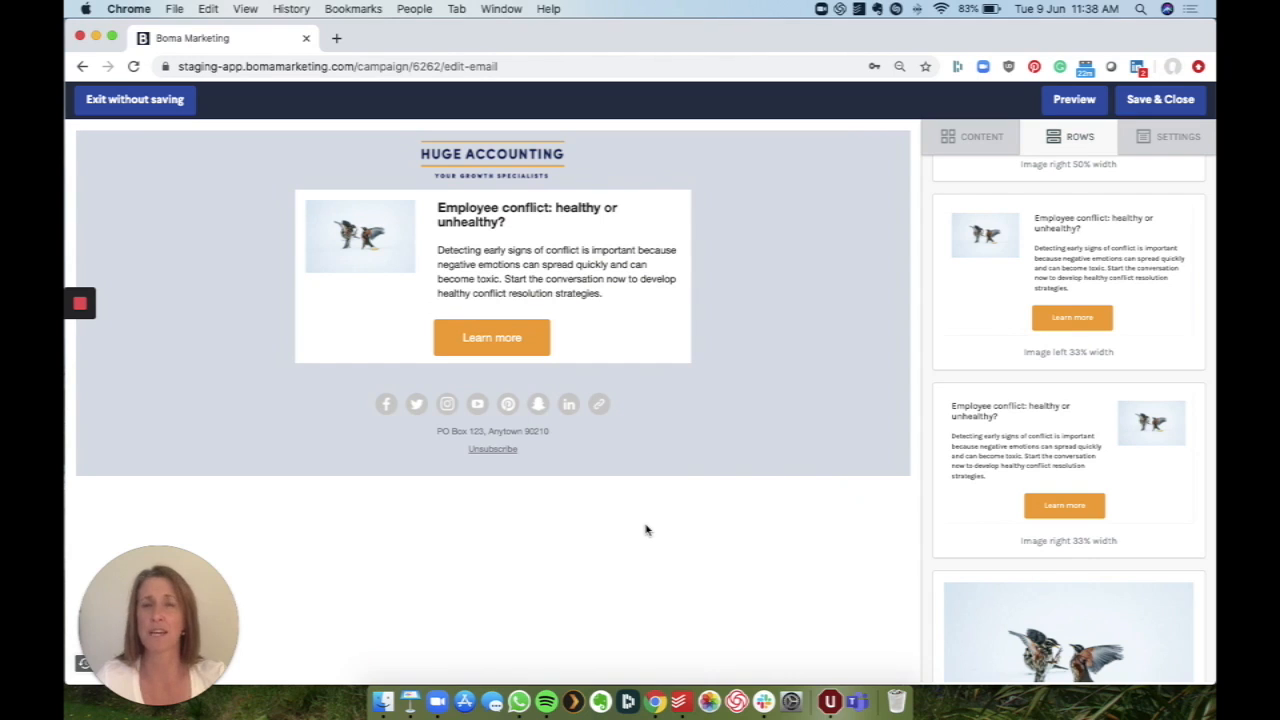
# - Inspect the Learn more button's link properties and look through the article's other row layouts, including Hero image short text and full text
pyautogui.click(516, 337)
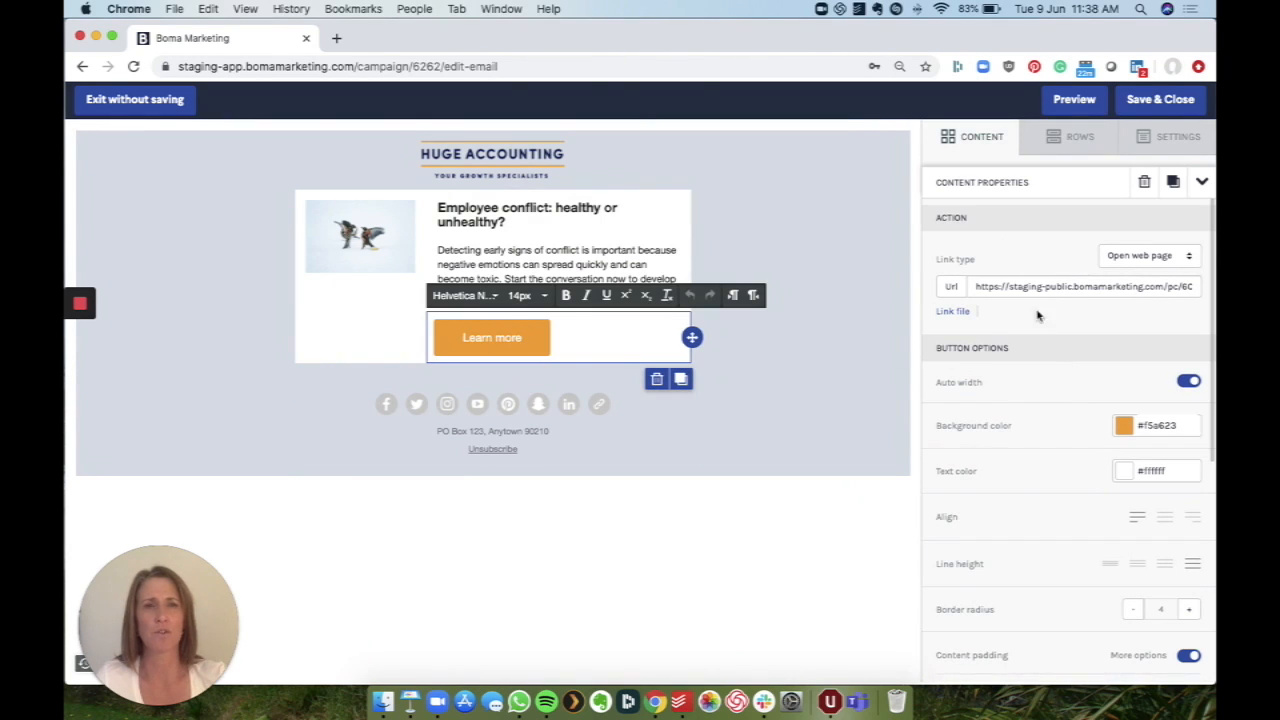
pyautogui.click(1080, 138)
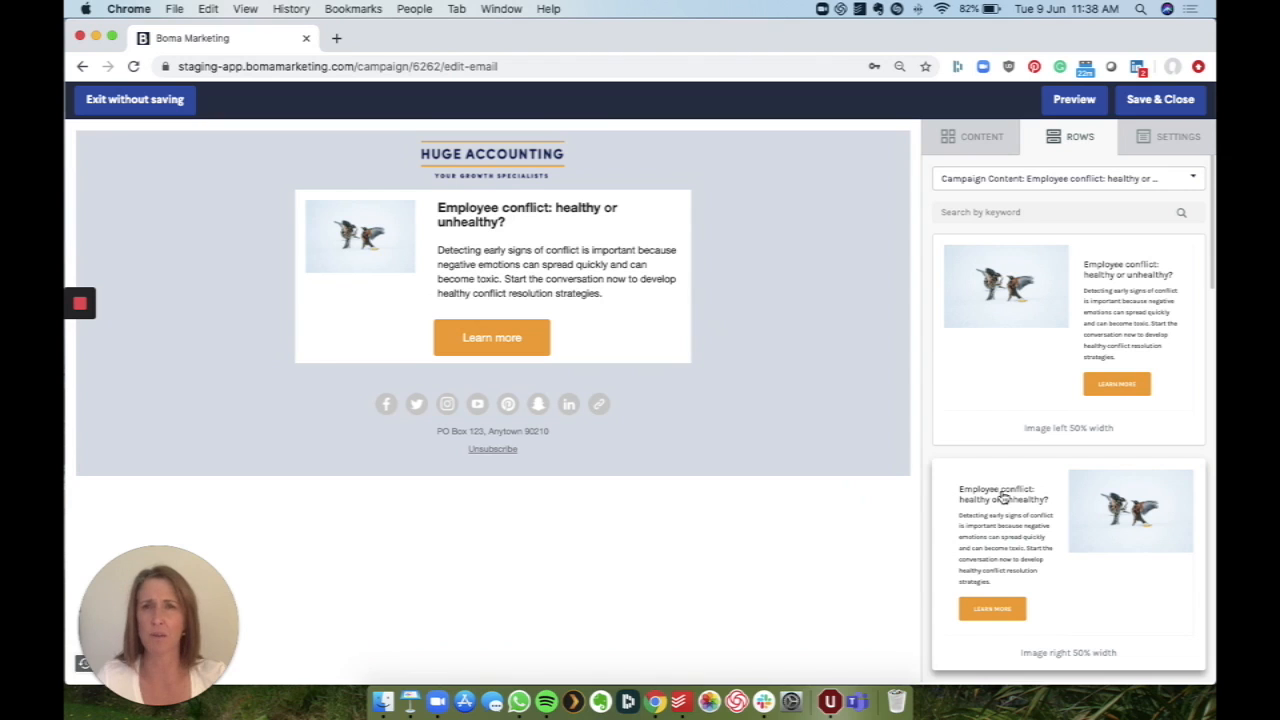
pyautogui.scroll(-10, 1003, 497)
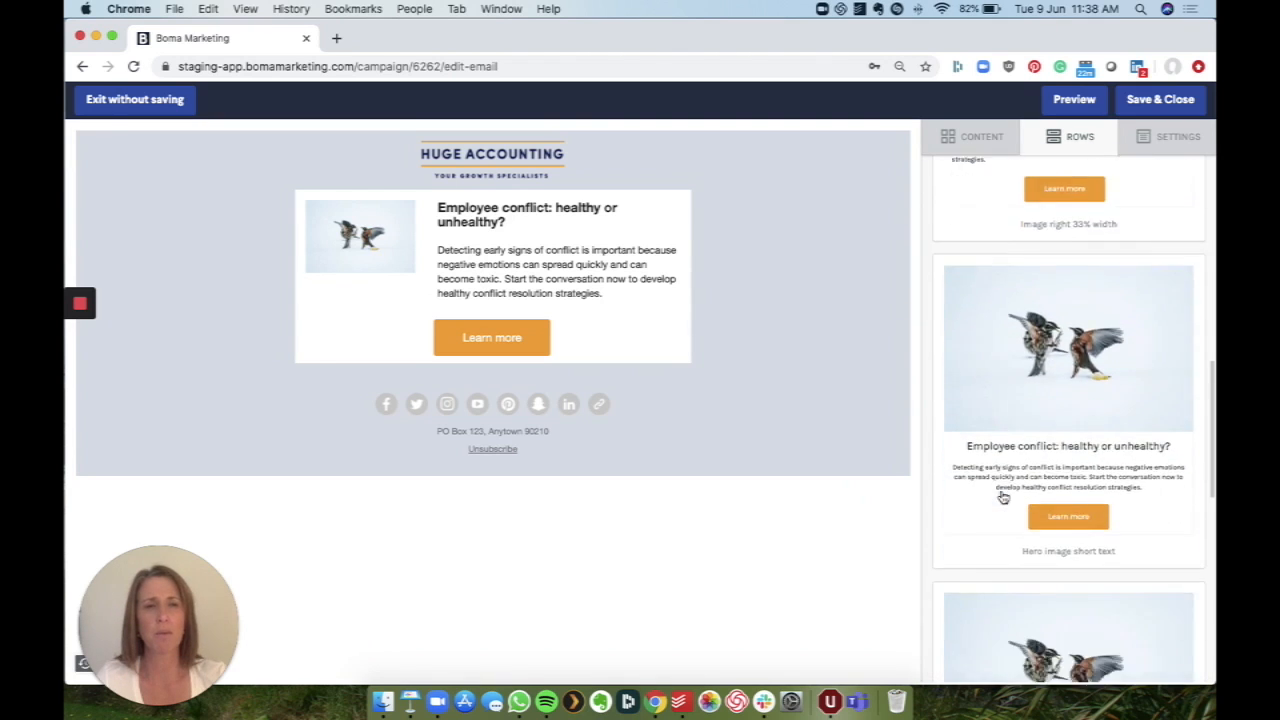
pyautogui.scroll(-2, 1003, 497)
pyautogui.scroll(-2, 1003, 497)
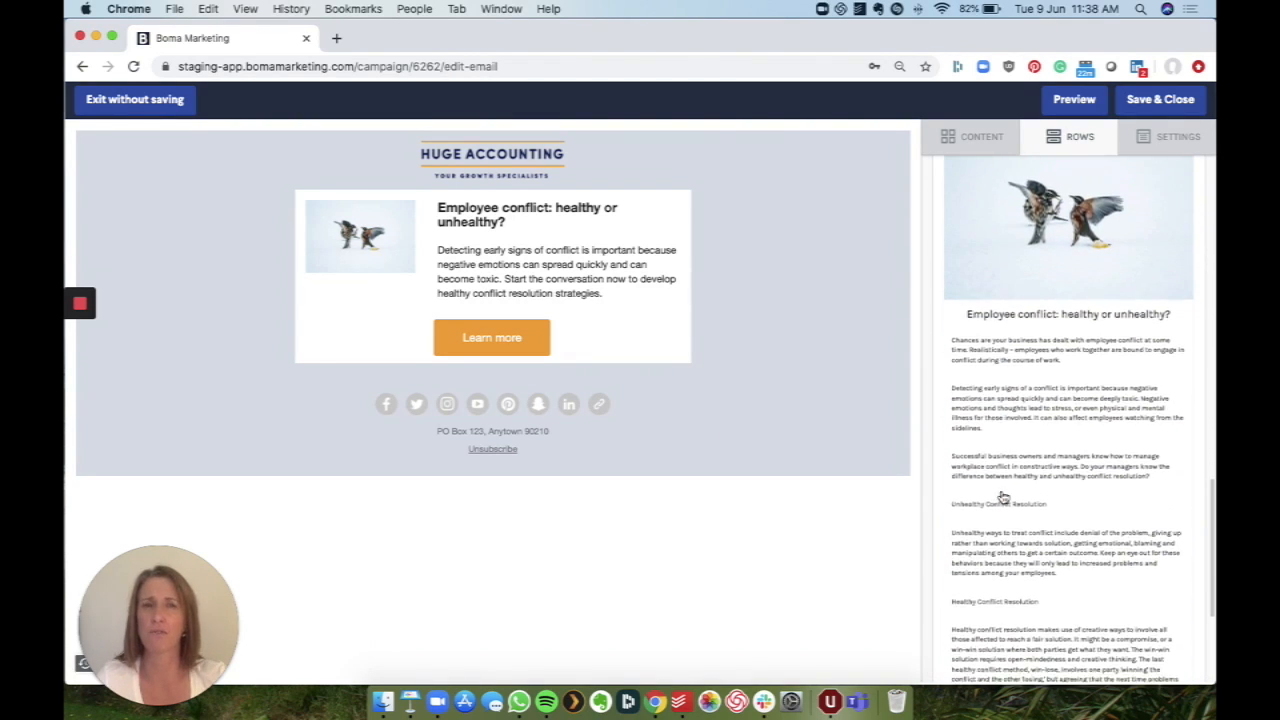
pyautogui.scroll(-4, 1003, 497)
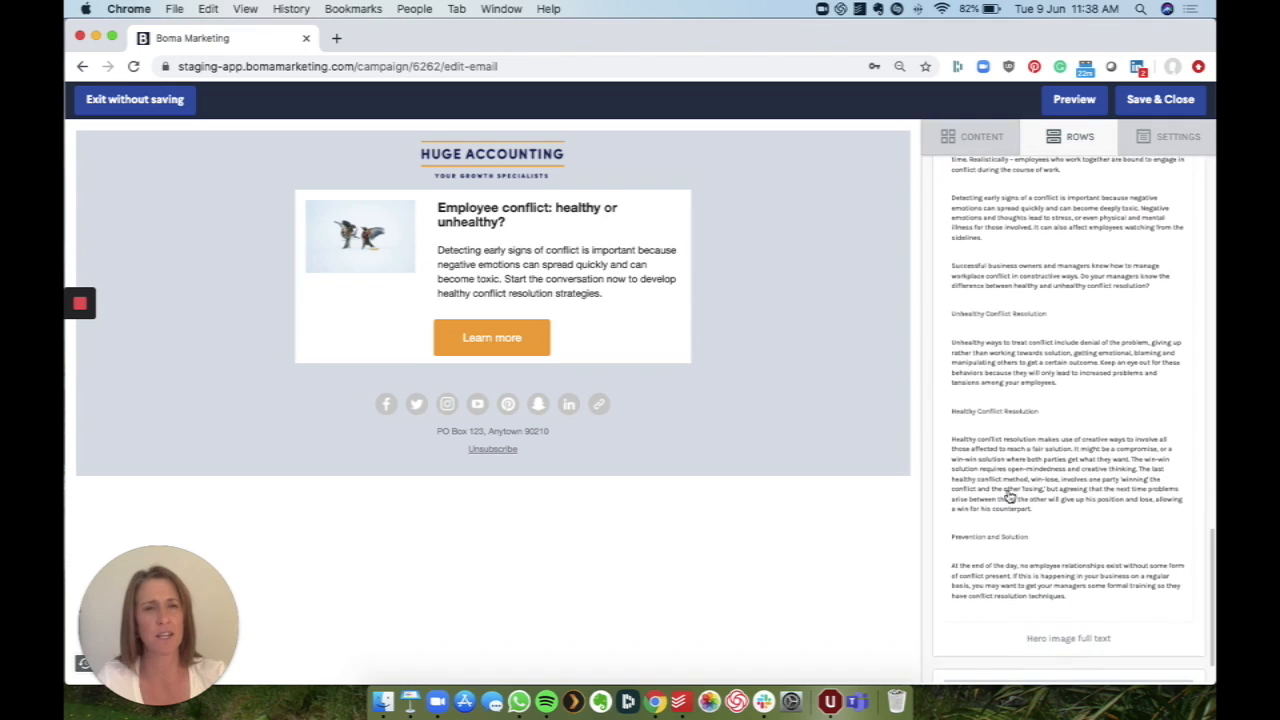
# - Add the article as a "Hero image full text" row and delete the "Image left 33% width" row above it
pyautogui.moveTo(1111, 331); pyautogui.dragTo(617, 369)
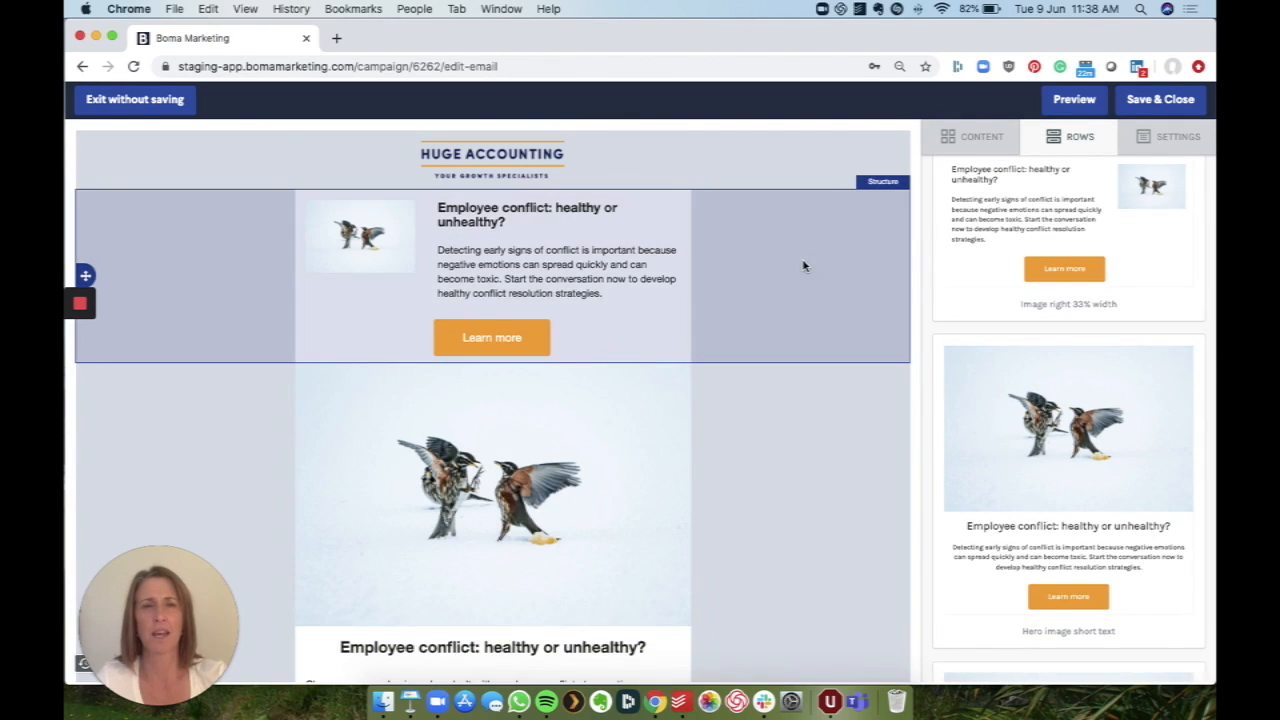
pyautogui.click(806, 262)
pyautogui.click(864, 207)
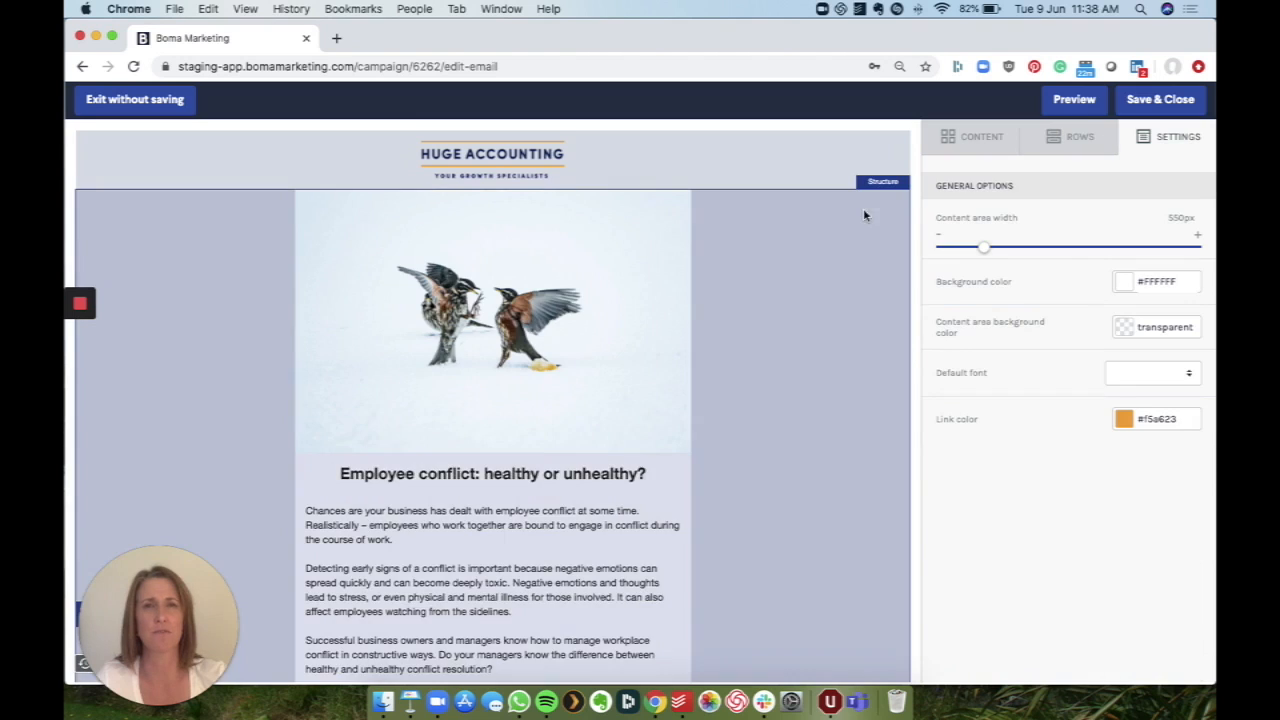
# - Look through the full article text in the email and inspect the hero image's content properties
pyautogui.scroll(-10, 799, 358)
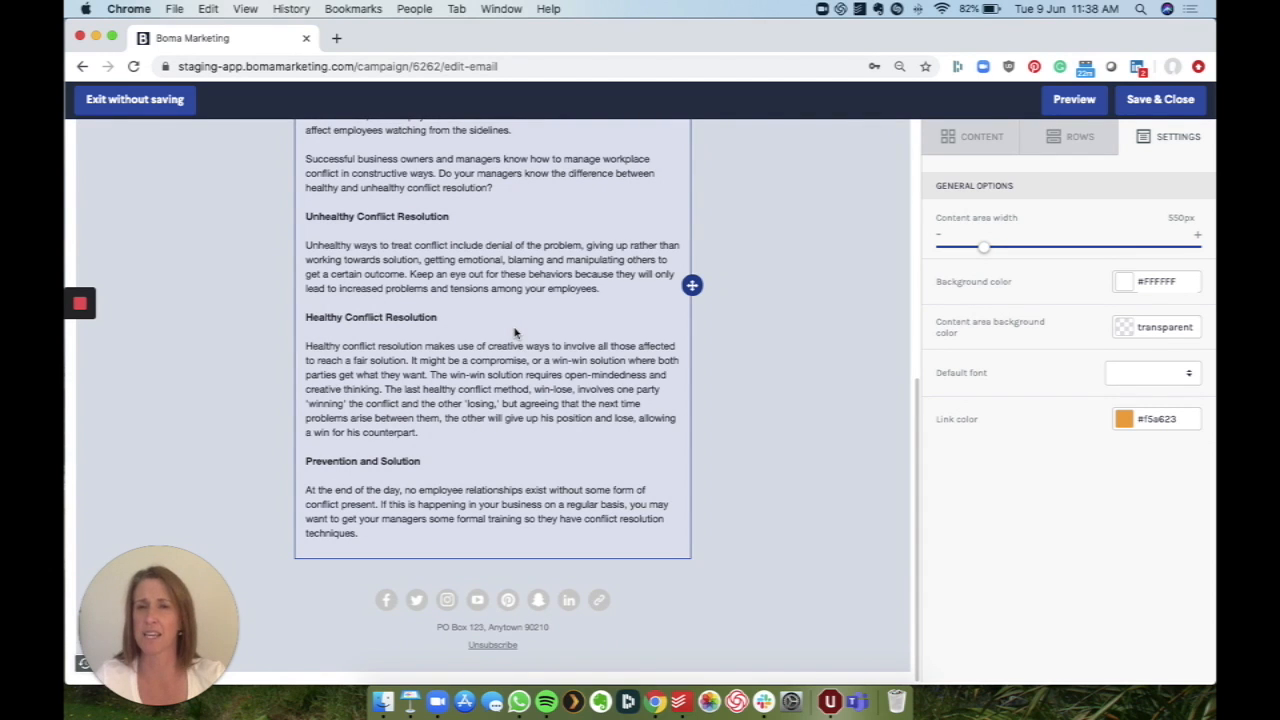
pyautogui.scroll(4, 515, 332)
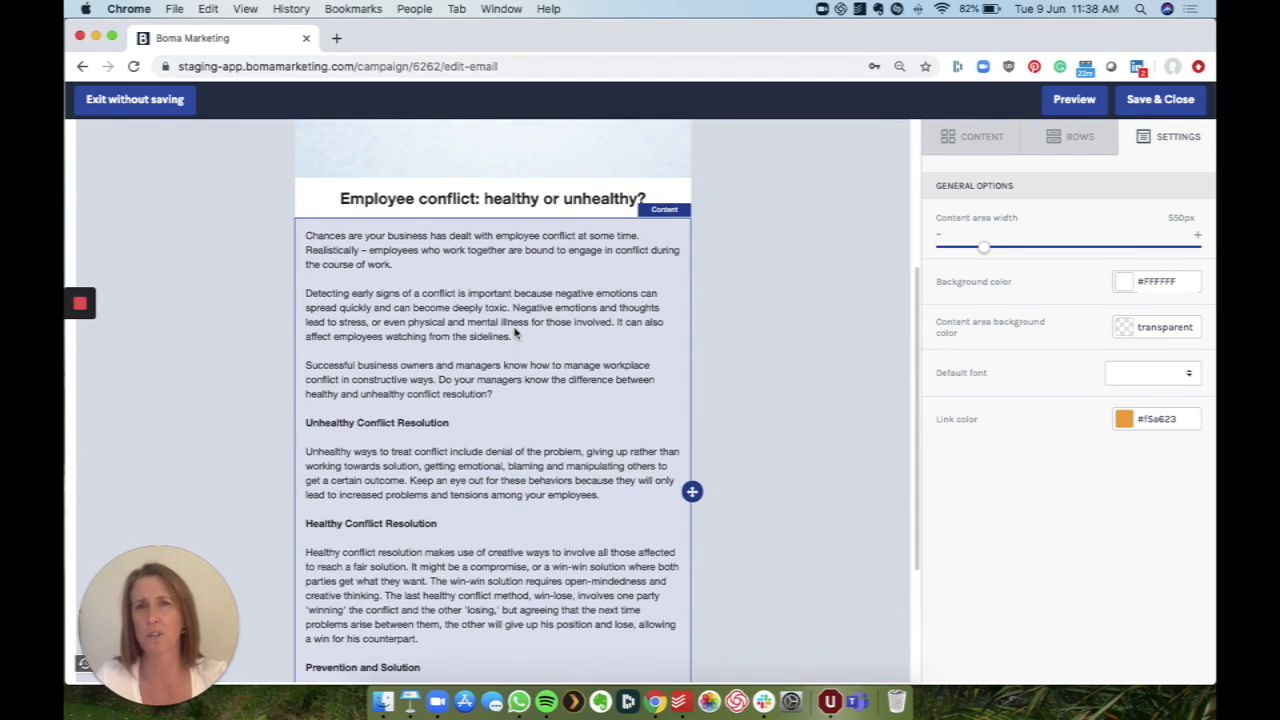
pyautogui.scroll(5, 515, 333)
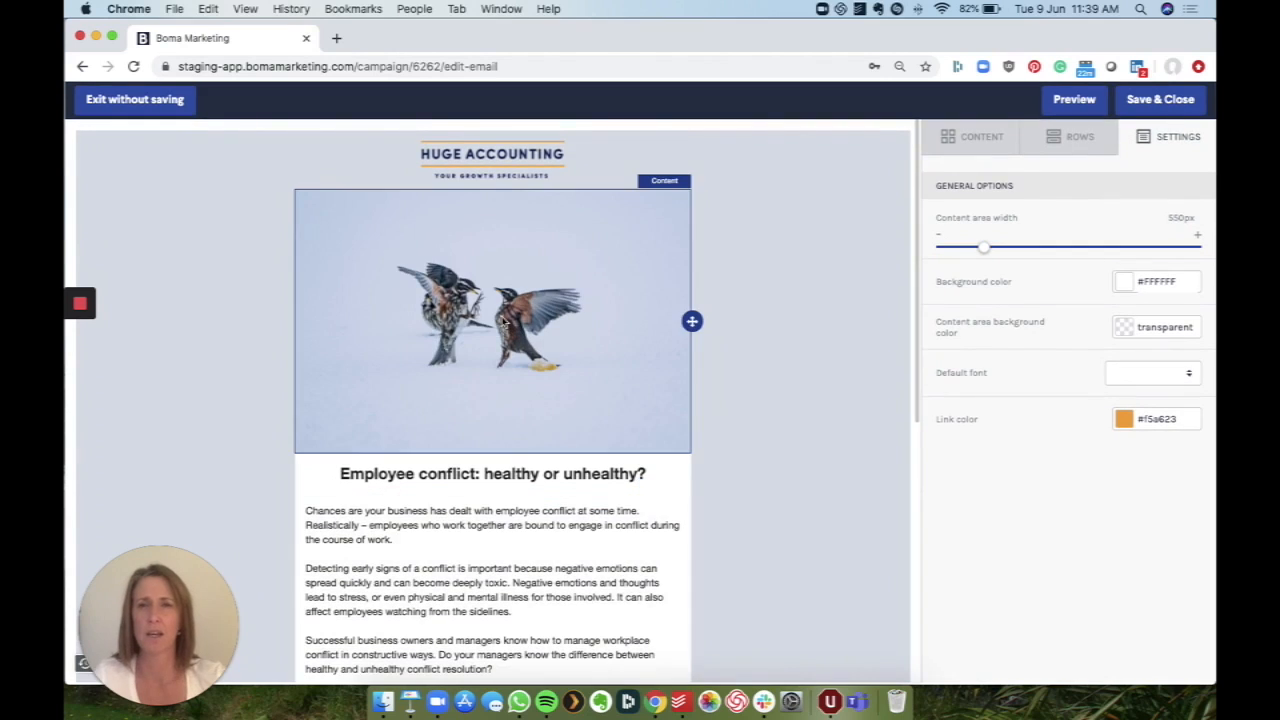
pyautogui.click(507, 322)
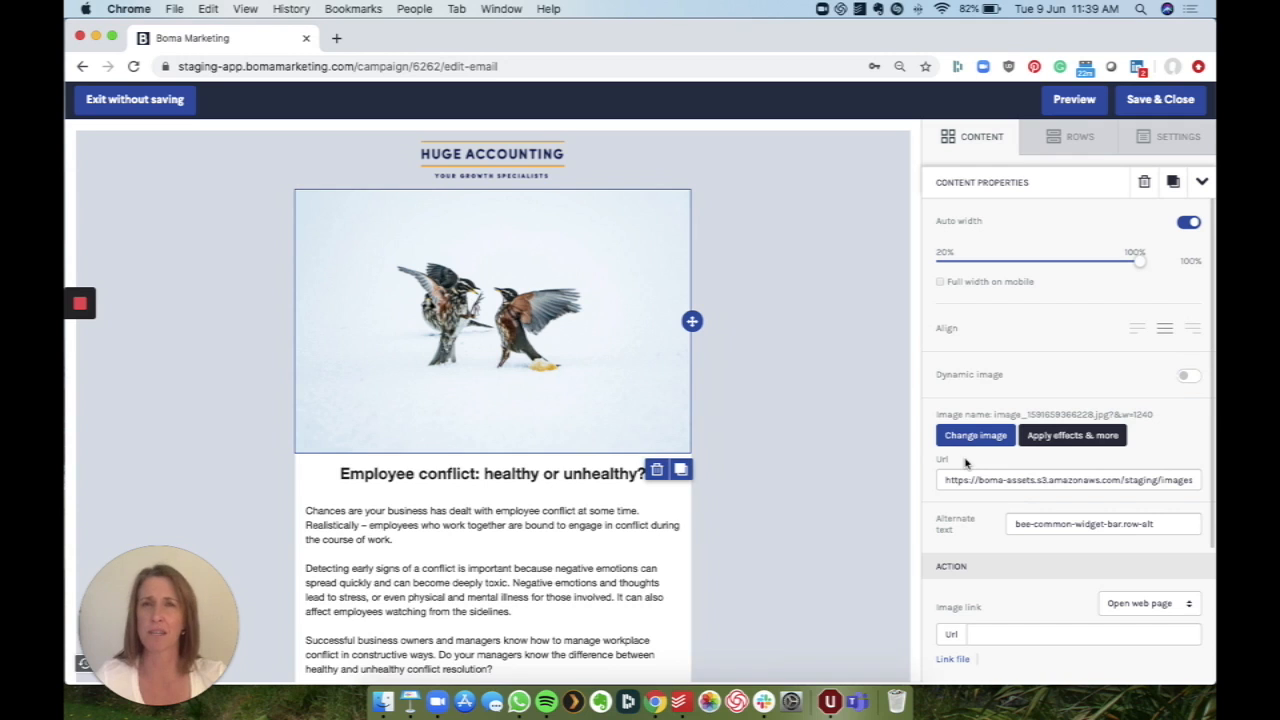
# - Insert the greeting "Dear {{first_name}}," above the article's first paragraph, using the First Name merge tag
pyautogui.scroll(-1, 460, 510)
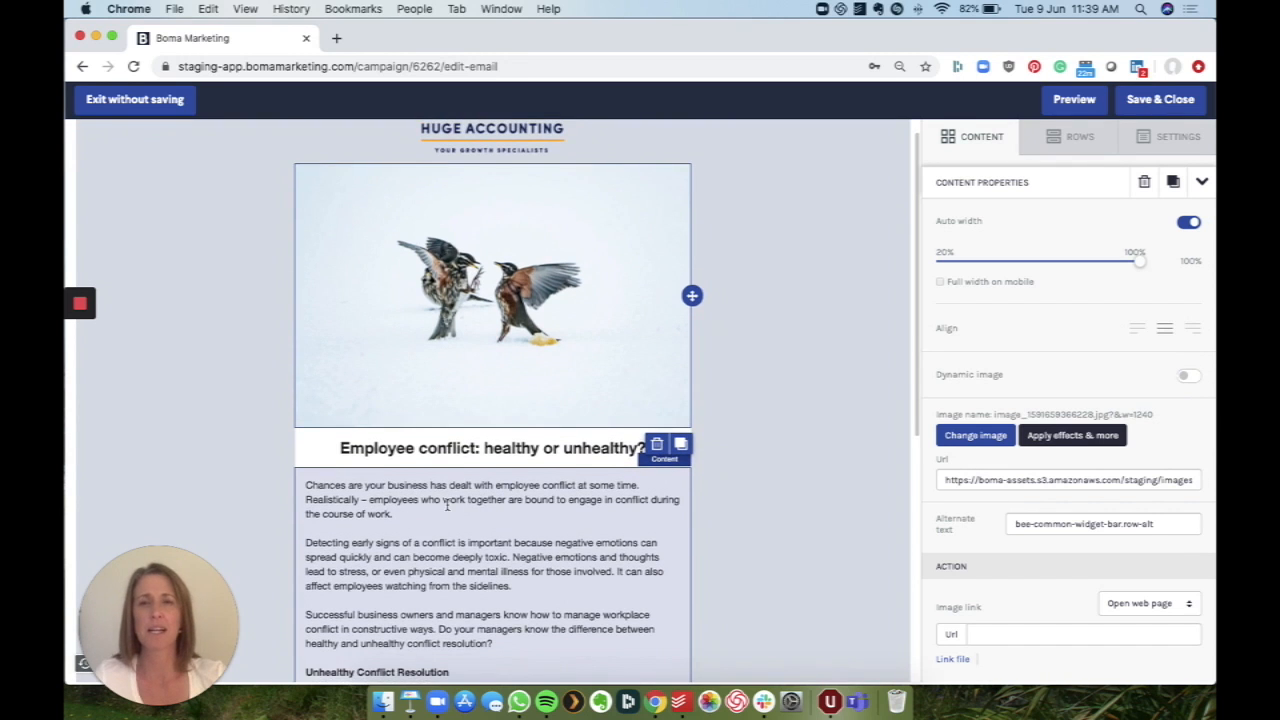
pyautogui.click(447, 506)
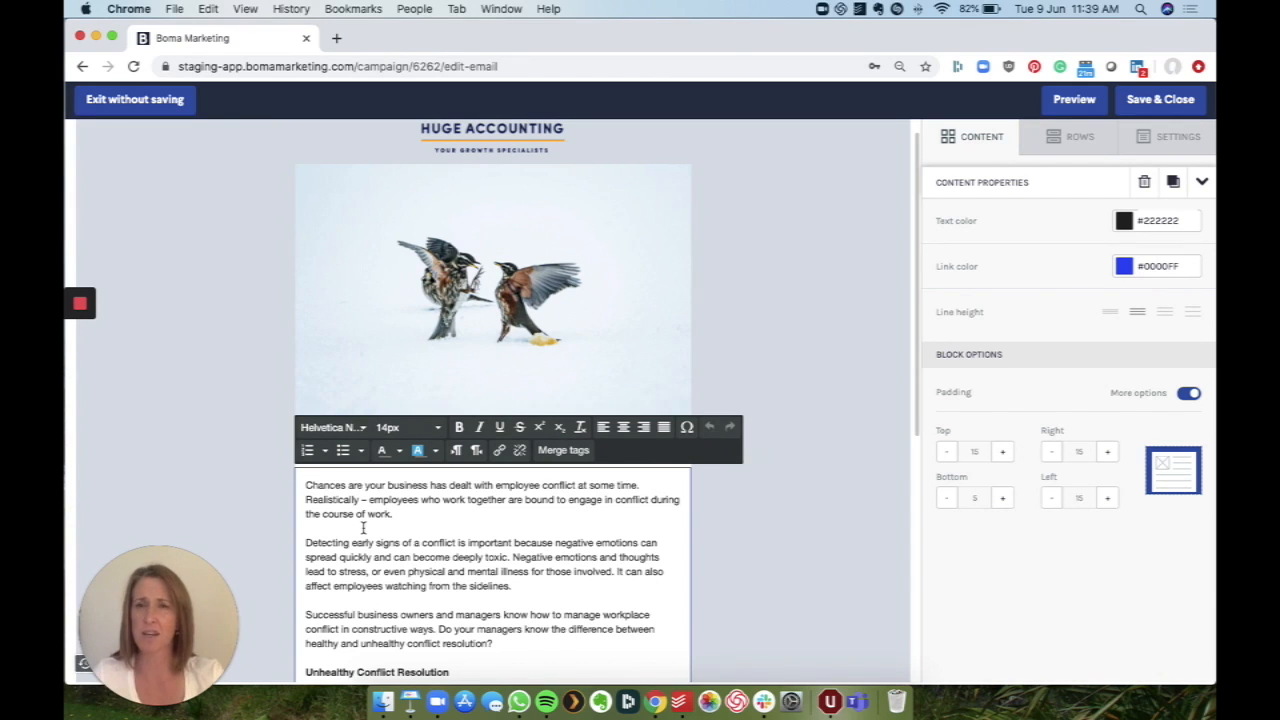
pyautogui.press('Return')
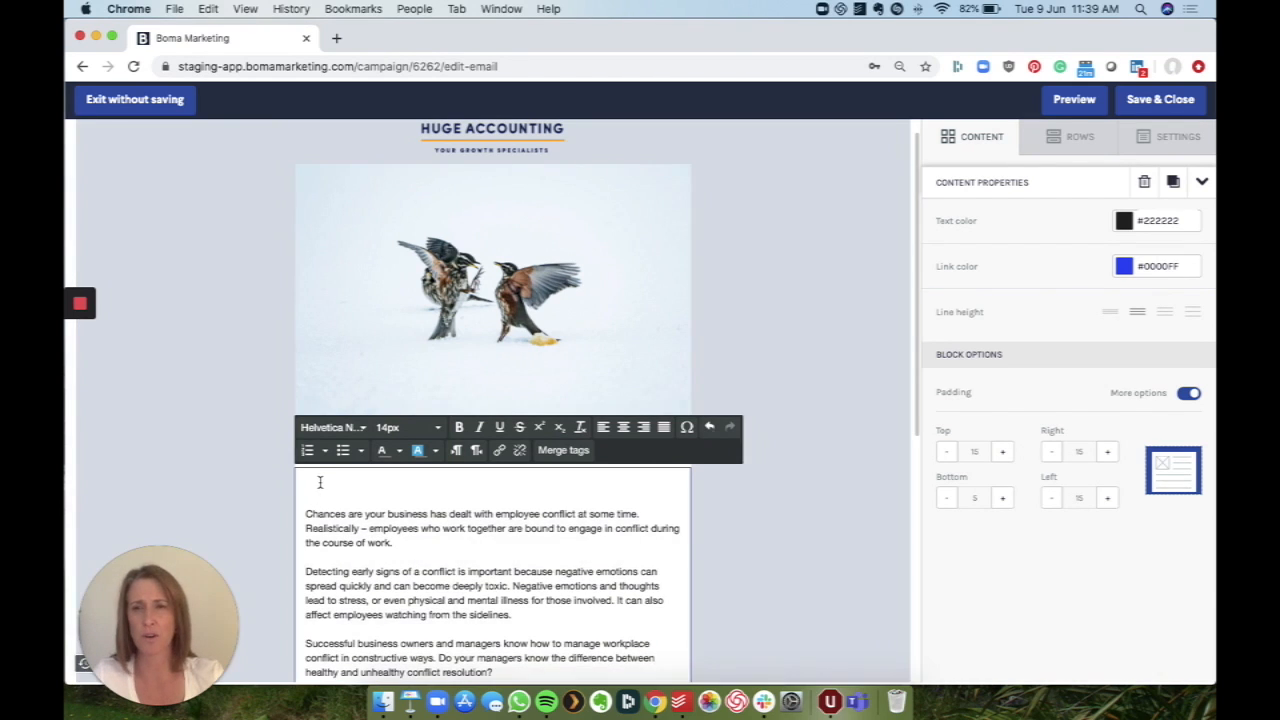
pyautogui.write('Dear')
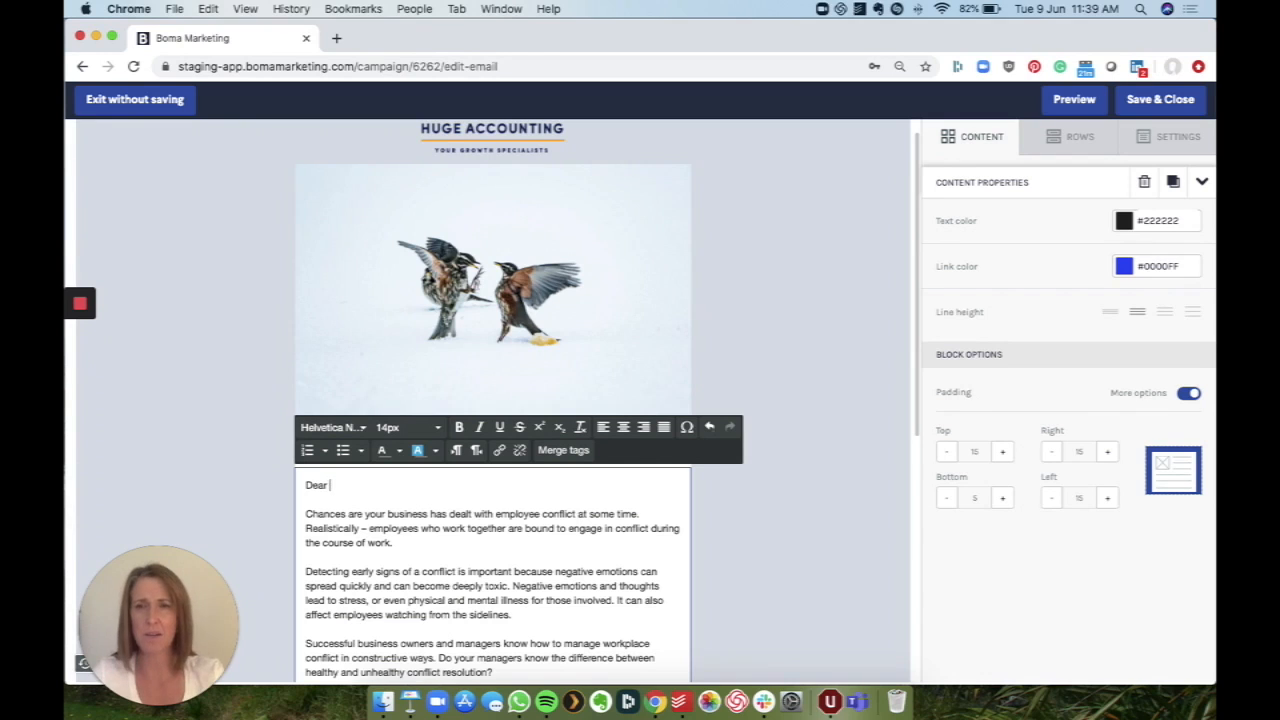
pyautogui.click(563, 450)
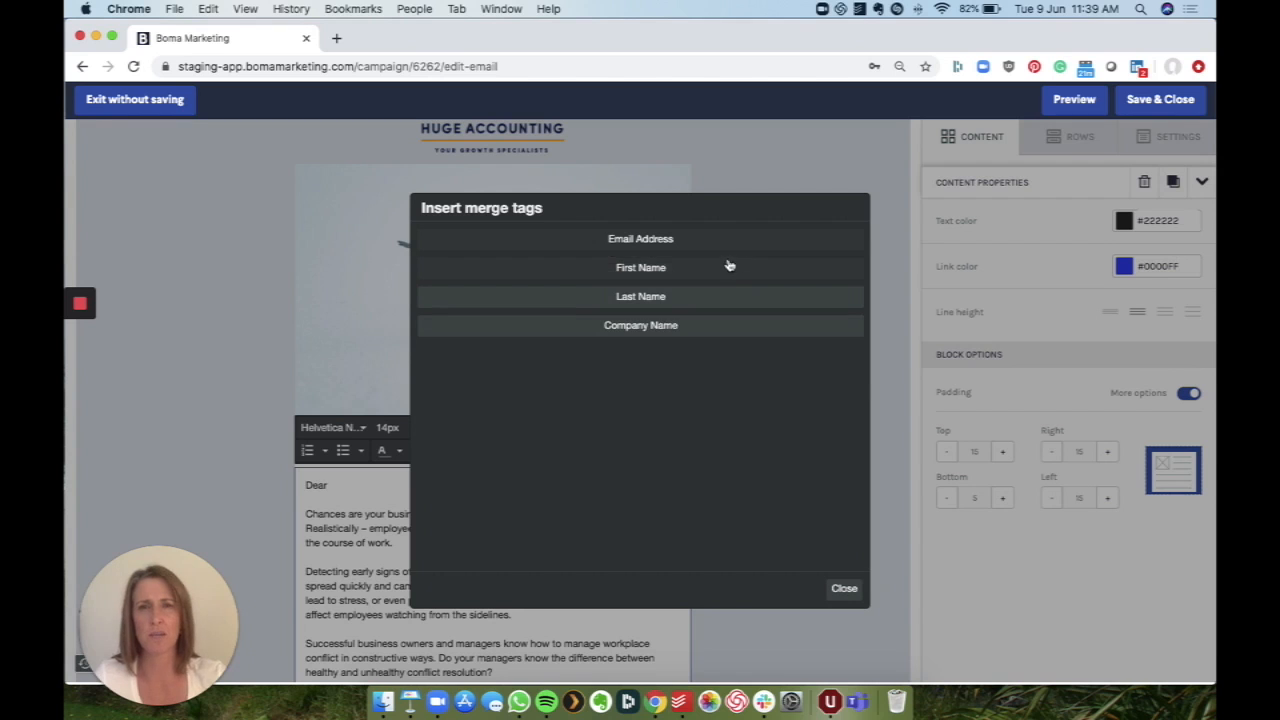
pyautogui.click(664, 268)
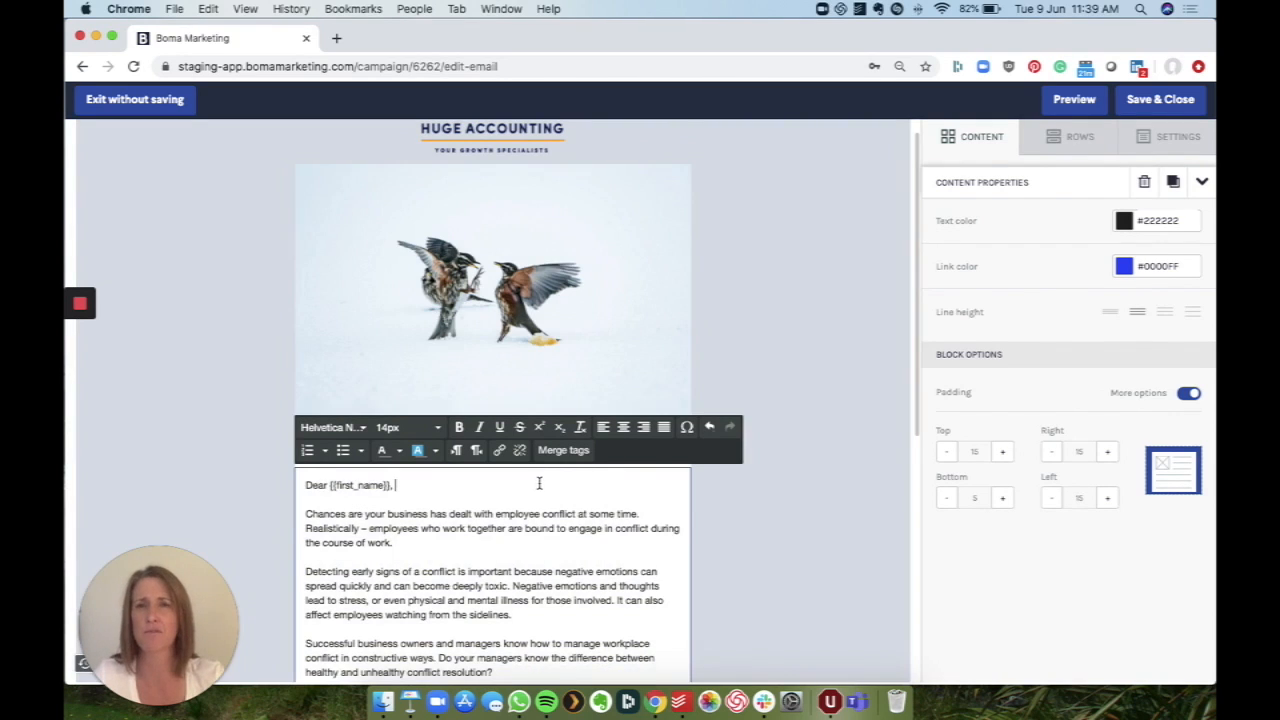
pyautogui.scroll(-1, 540, 480)
pyautogui.moveTo(398, 436); pyautogui.dragTo(301, 441)
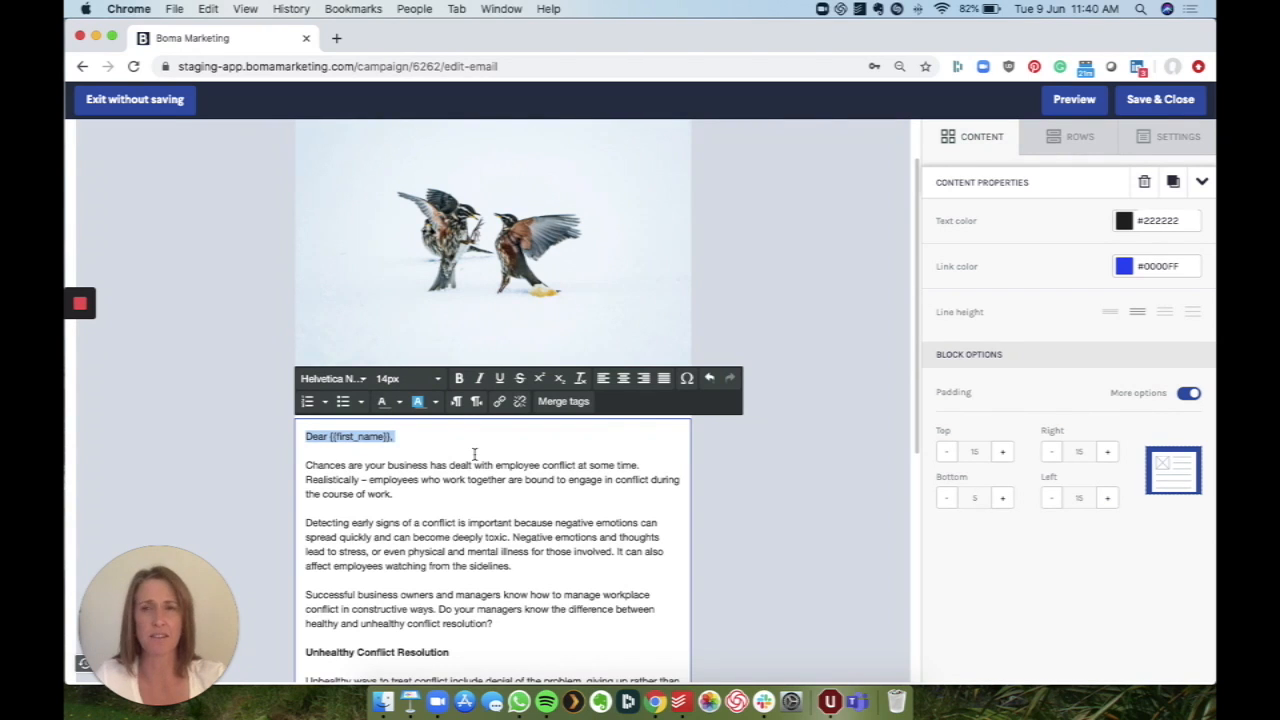
# - Replace the sentence "Do your managers know the difference between healthy and unhealthy conflict resolution?" with "uy3i5uyoi55irt"
pyautogui.scroll(-2, 440, 488)
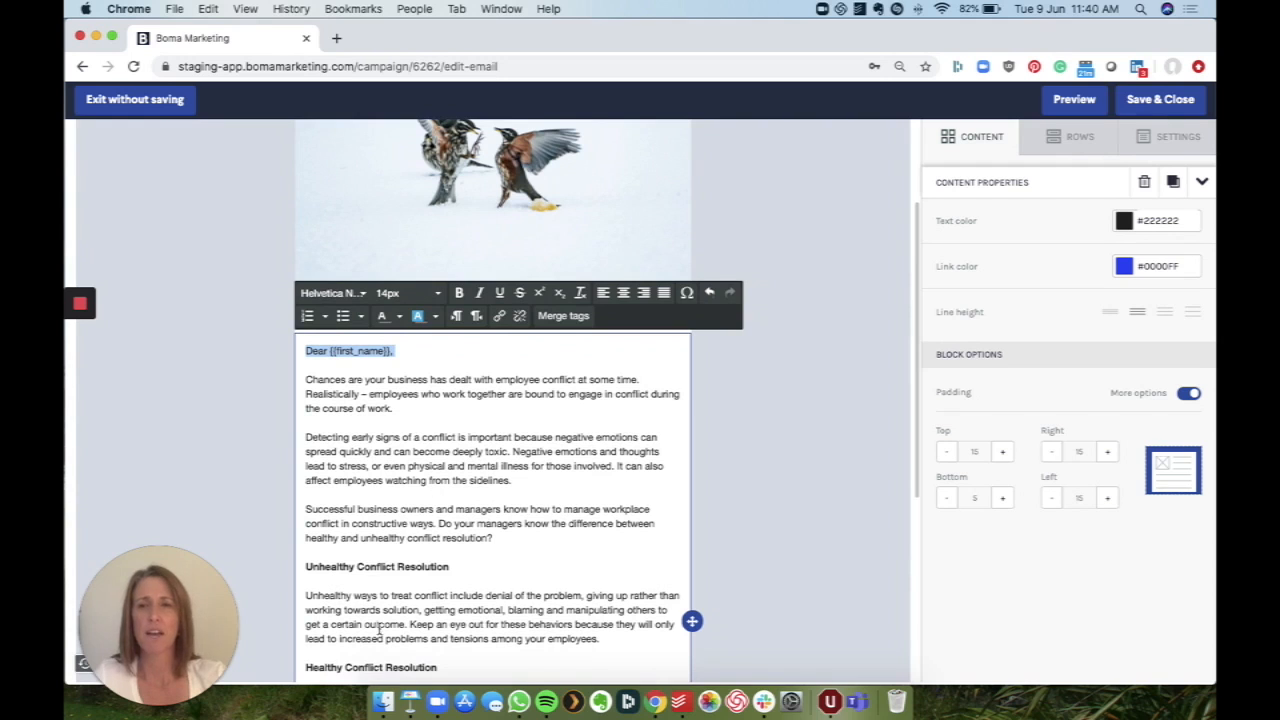
pyautogui.scroll(-3, 466, 525)
pyautogui.scroll(-5, 466, 525)
pyautogui.scroll(5, 466, 525)
pyautogui.scroll(3, 466, 525)
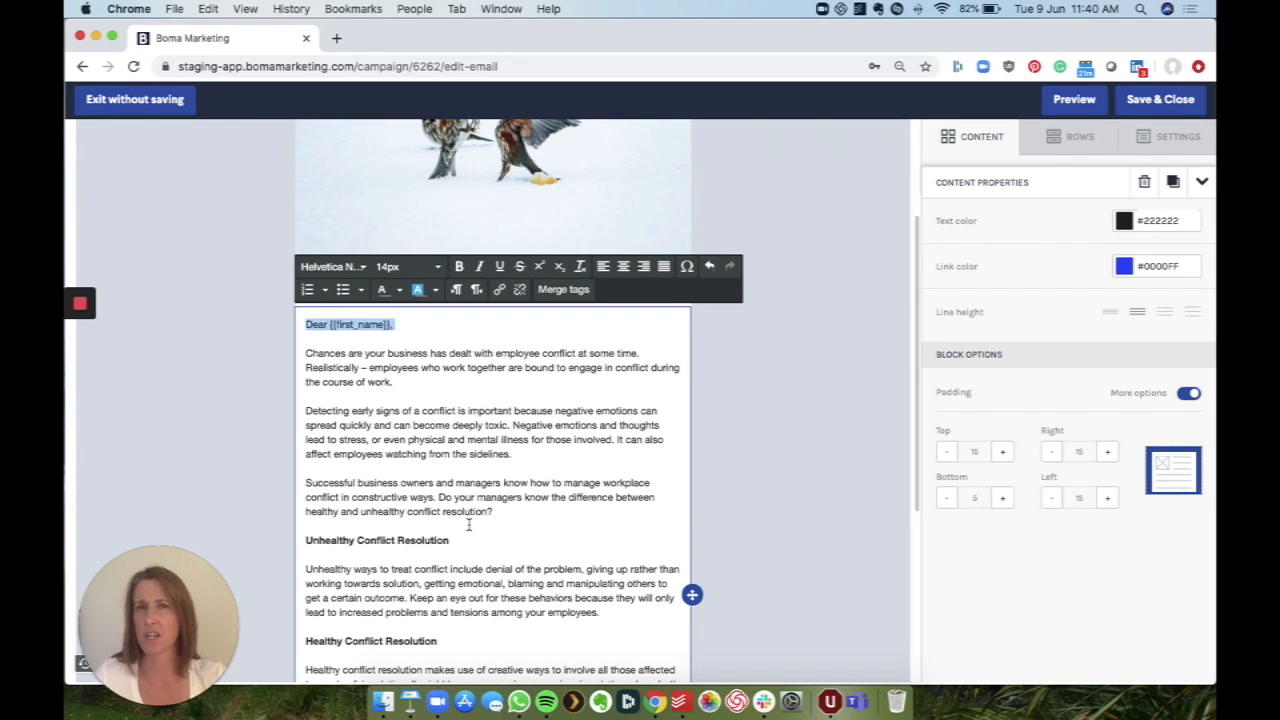
pyautogui.moveTo(495, 512); pyautogui.dragTo(440, 497)
pyautogui.press('BackSpace')
pyautogui.write('uy3i5uyoi55irt')
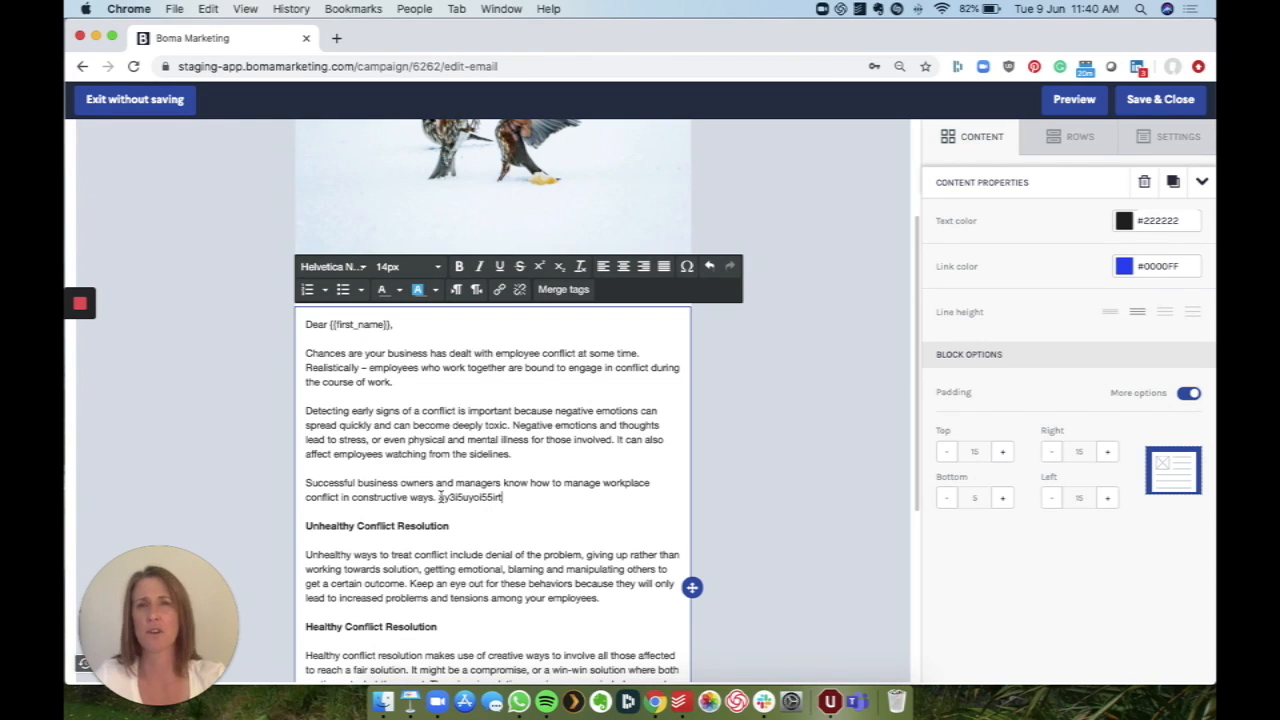
# - Add a button block directly below the article's last paragraph and label it "Contact us"
pyautogui.scroll(-2, 490, 499)
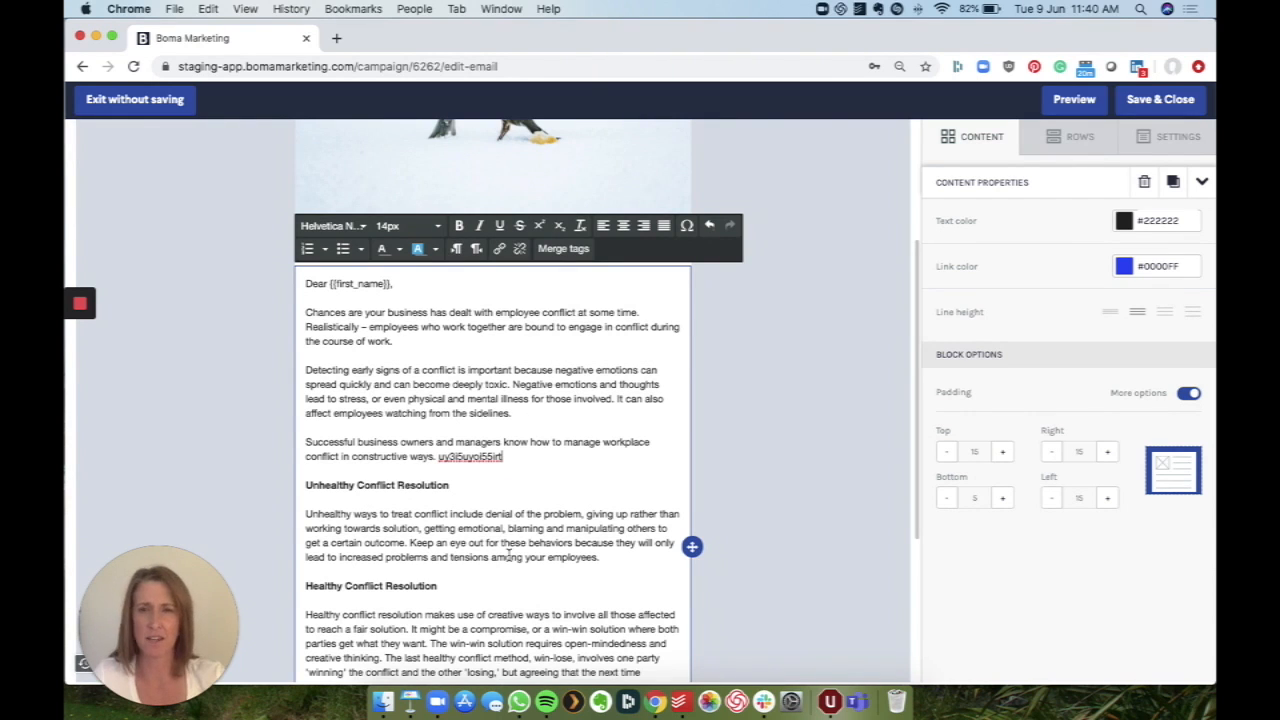
pyautogui.scroll(-6, 509, 553)
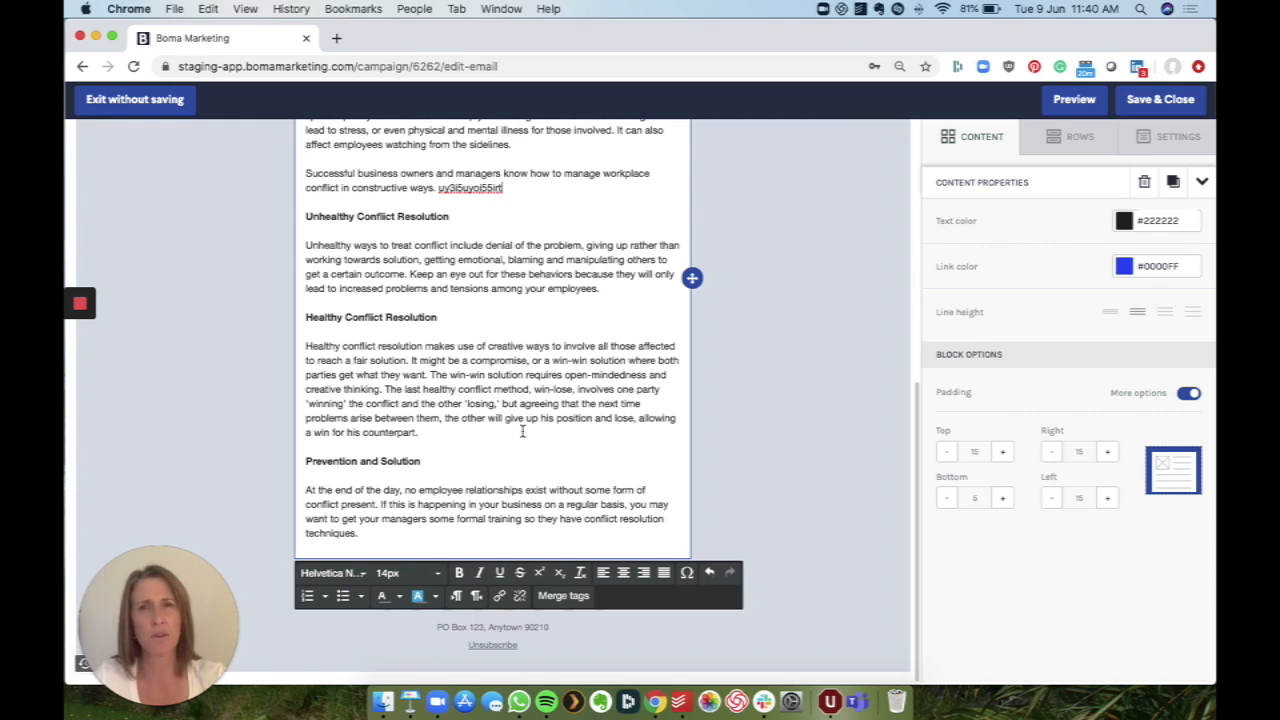
pyautogui.click(791, 510)
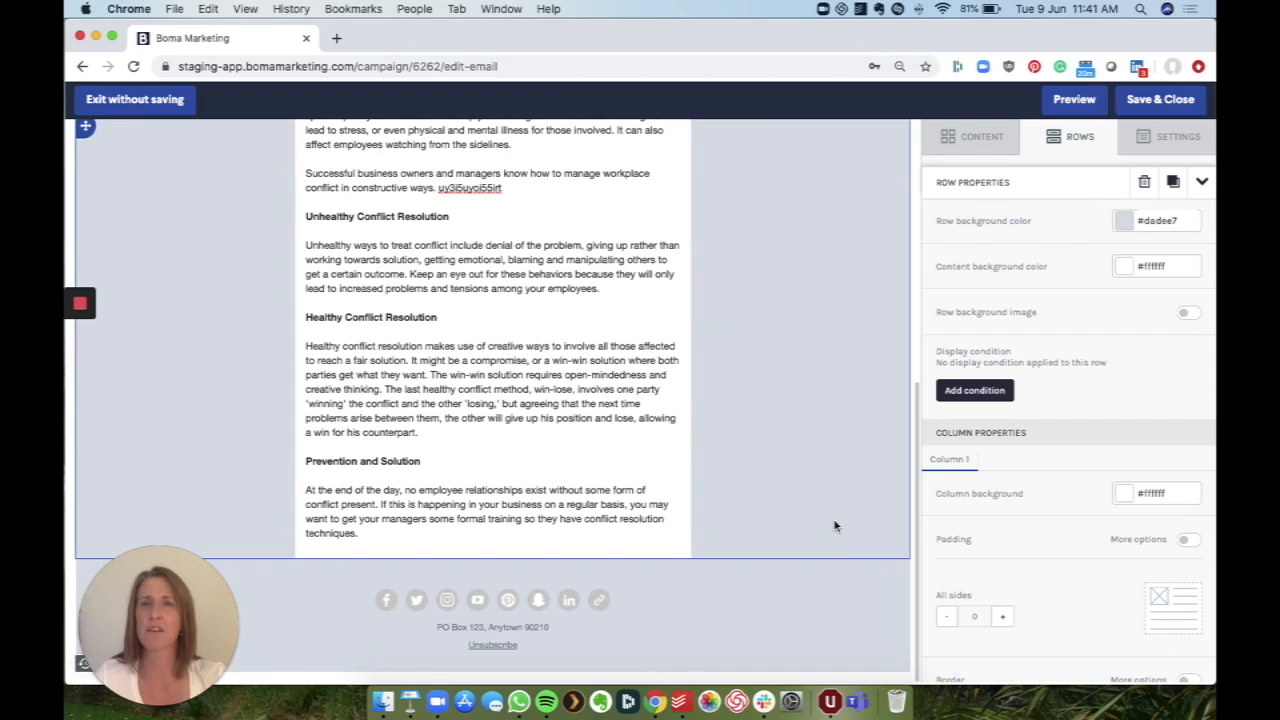
pyautogui.scroll(1, 835, 526)
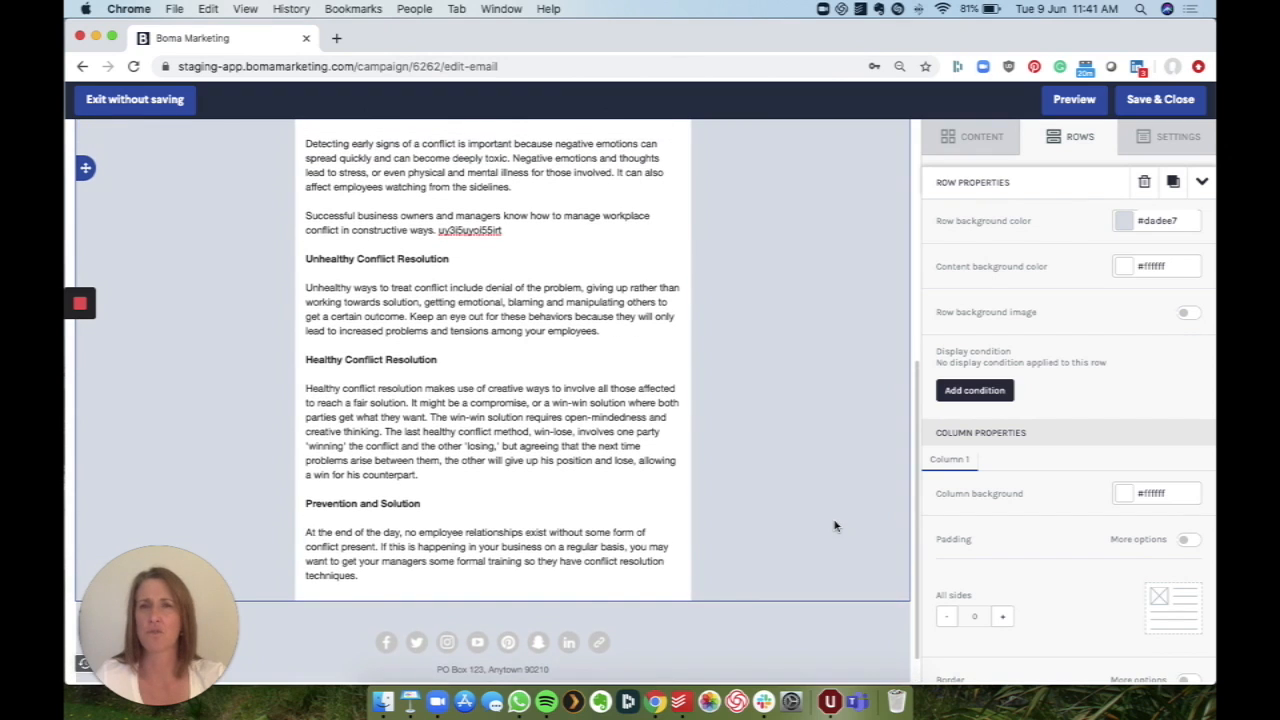
pyautogui.click(974, 138)
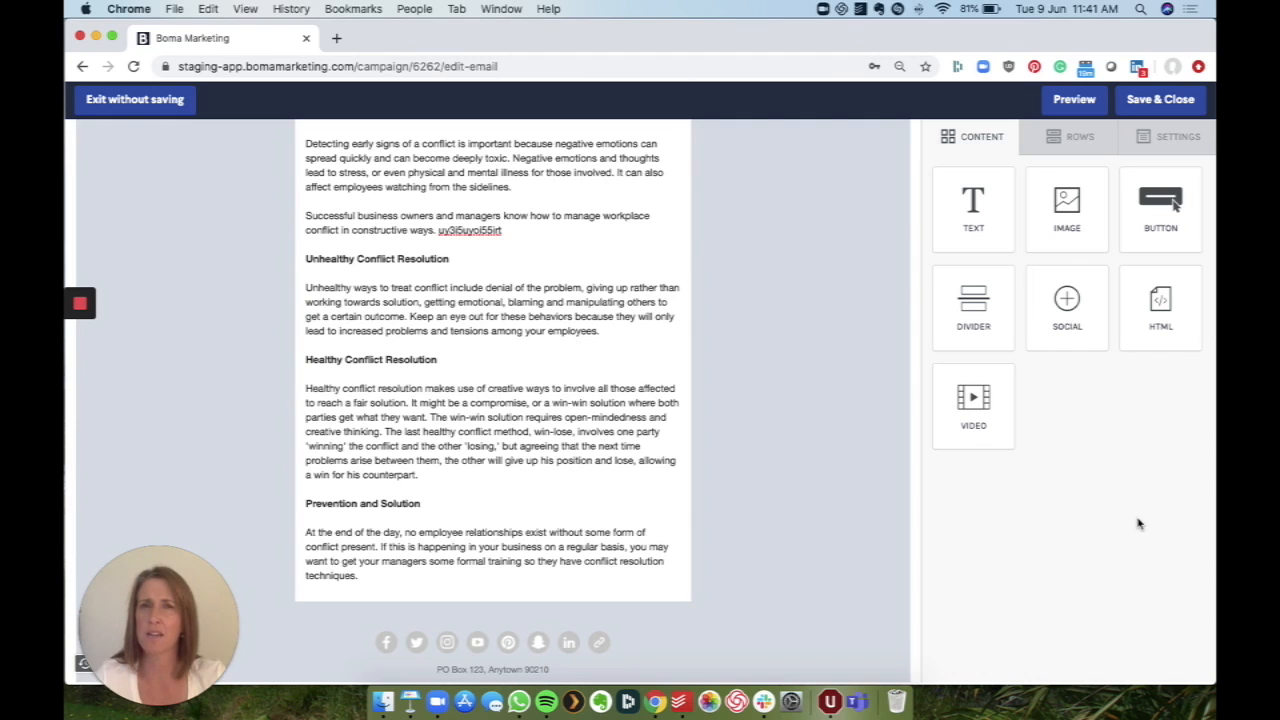
pyautogui.moveTo(1162, 205); pyautogui.dragTo(515, 624)
pyautogui.click(475, 624)
pyautogui.press('BackSpace')
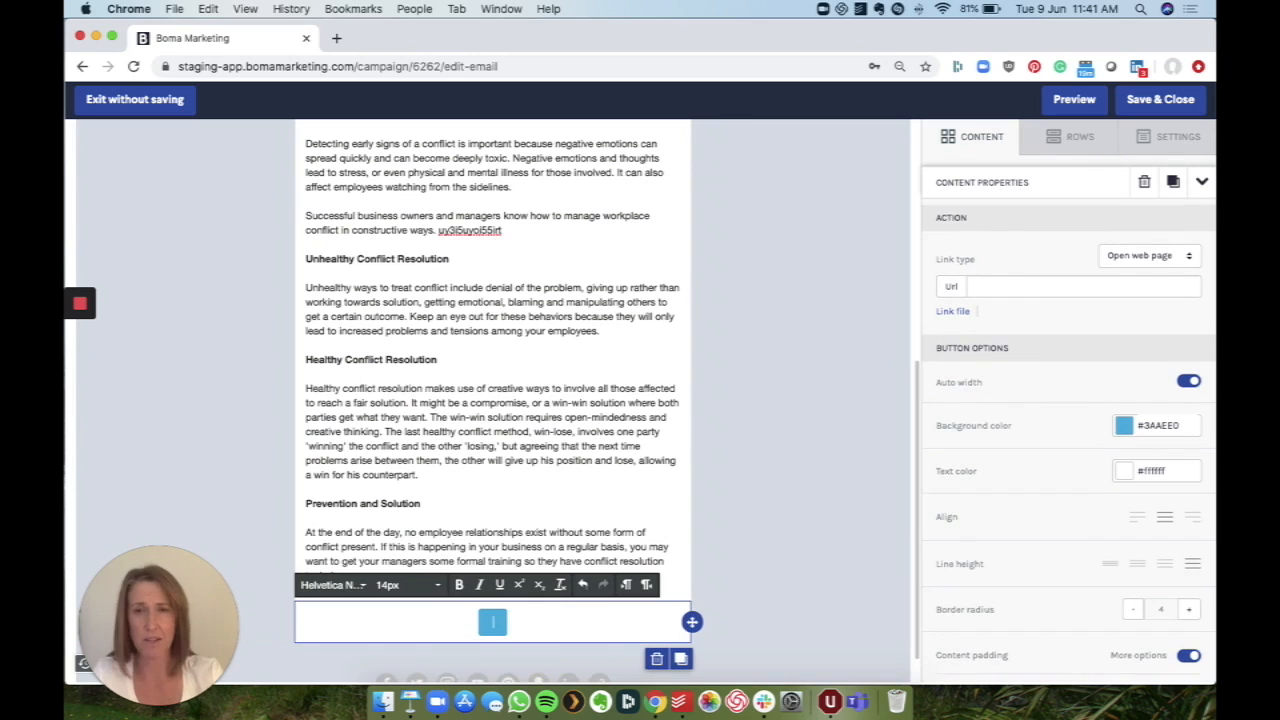
pyautogui.write('Contact')
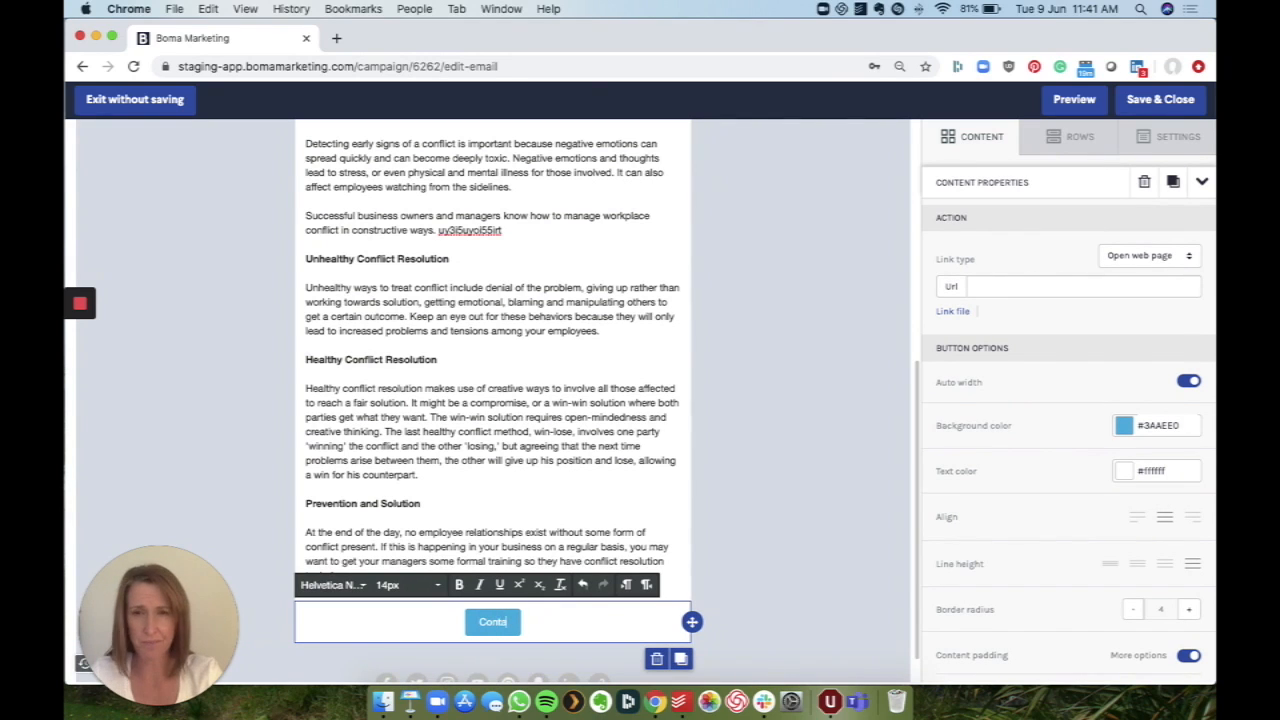
pyautogui.write(' us')
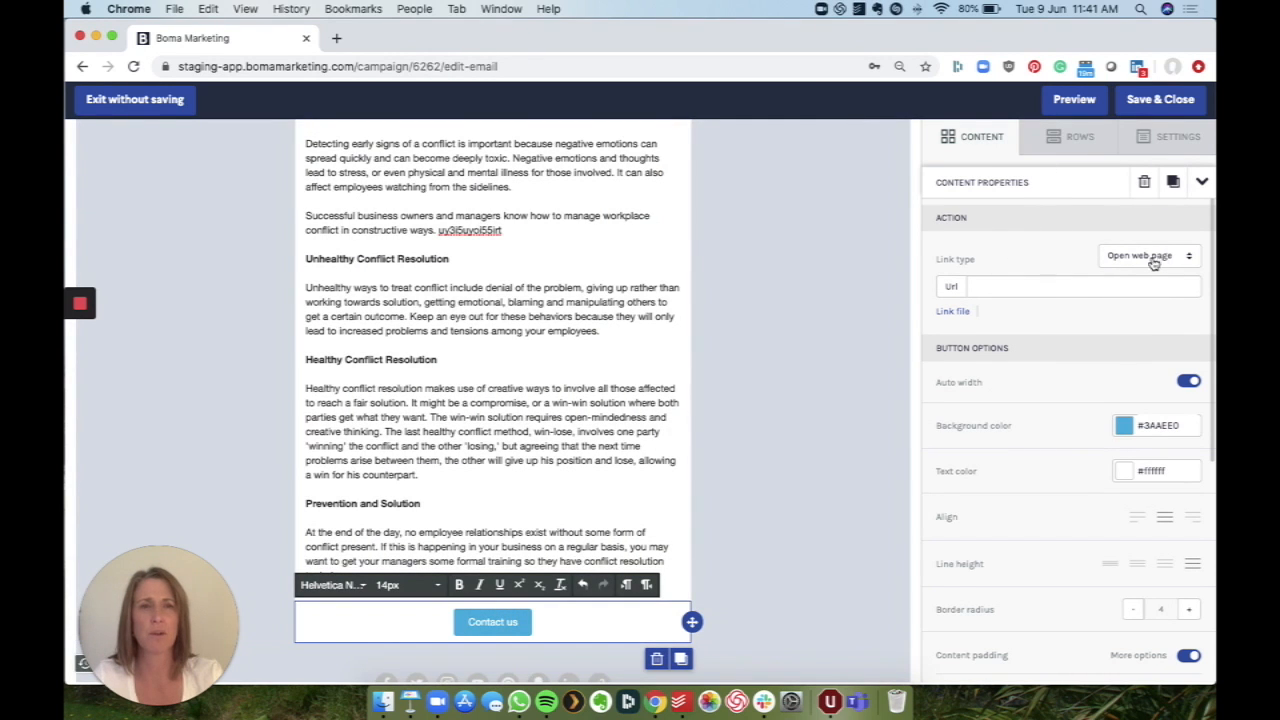
# - Set the Contact us button's background color to the brand orange #F5A623
pyautogui.click(1008, 287)
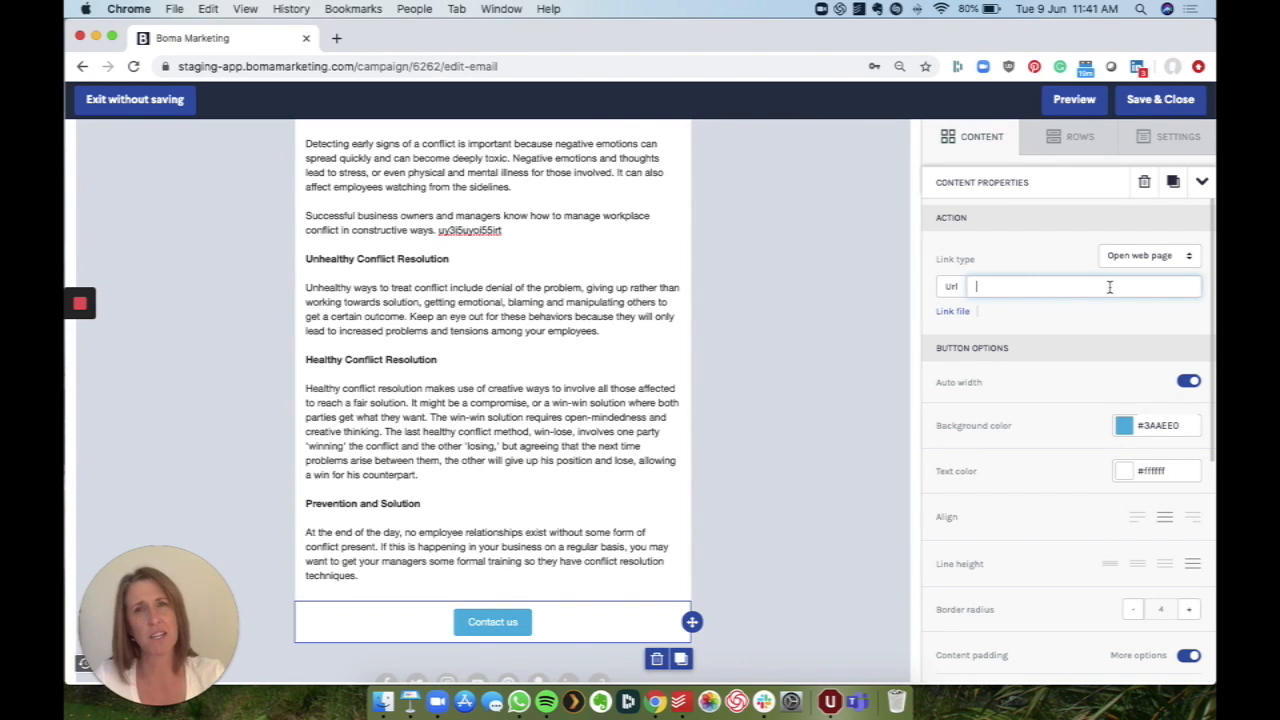
pyautogui.click(1124, 426)
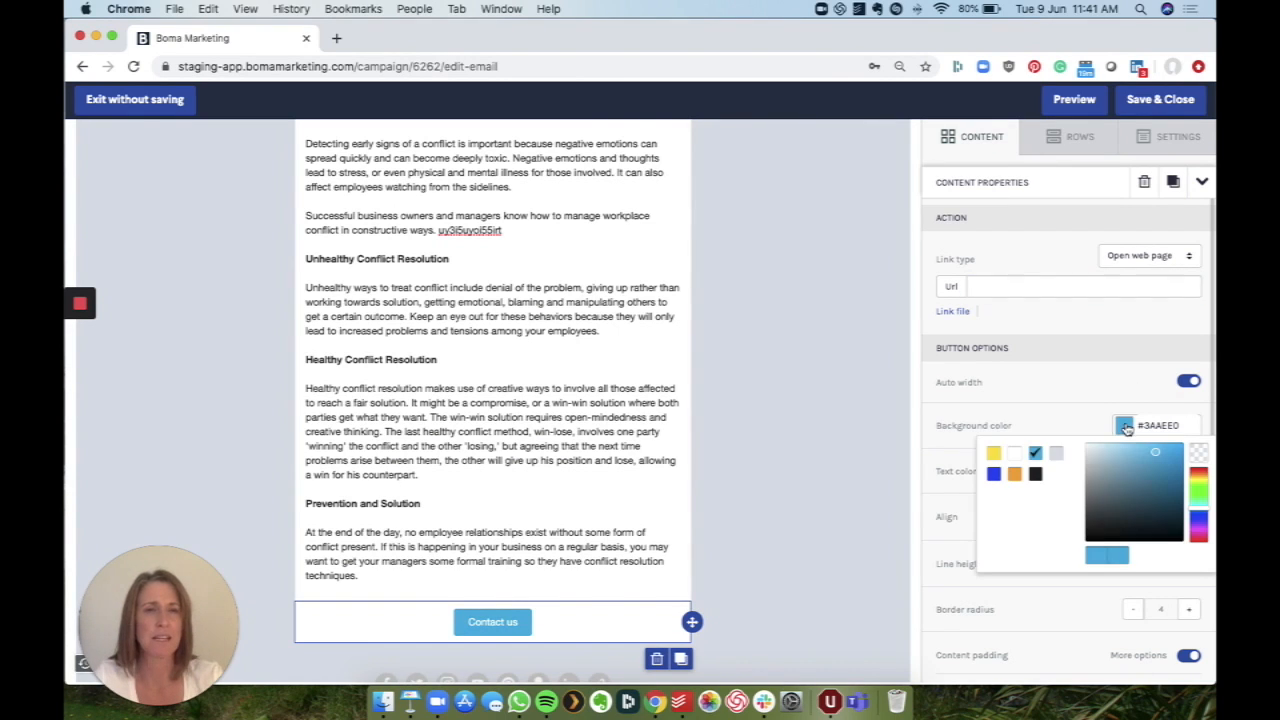
pyautogui.click(1018, 480)
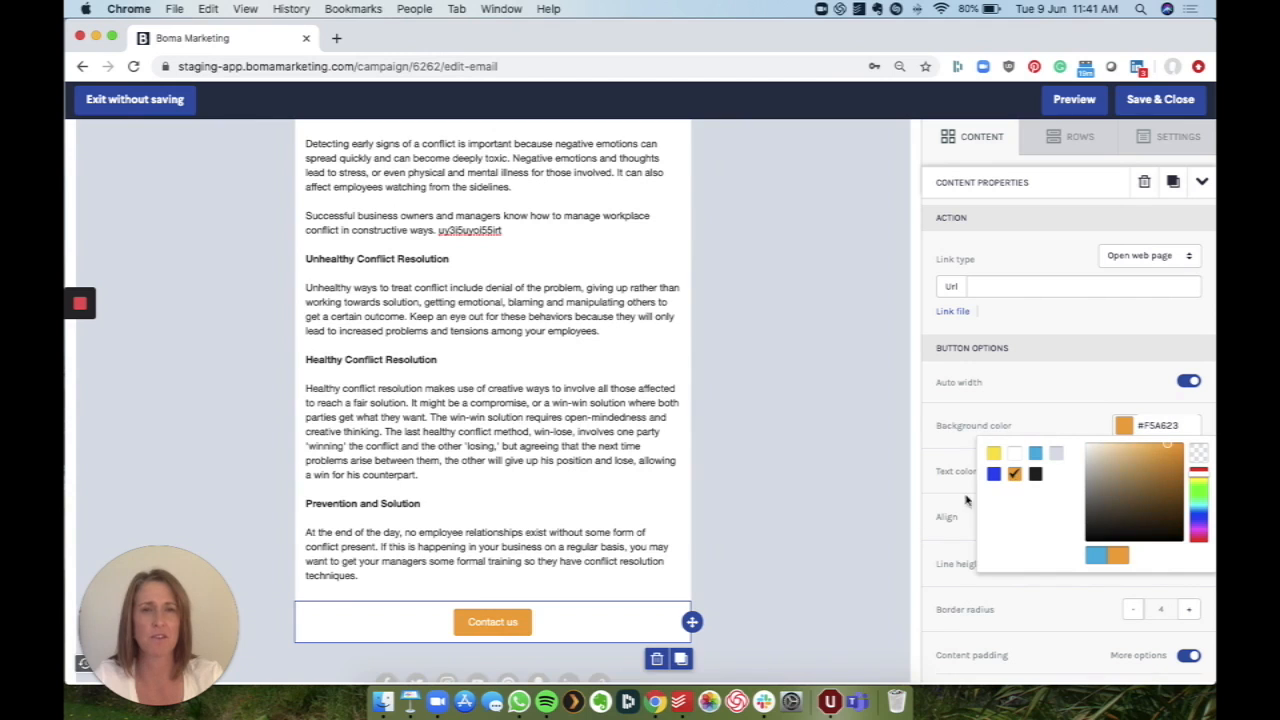
pyautogui.click(869, 543)
pyautogui.click(840, 411)
pyautogui.click(840, 411)
pyautogui.scroll(10, 840, 405)
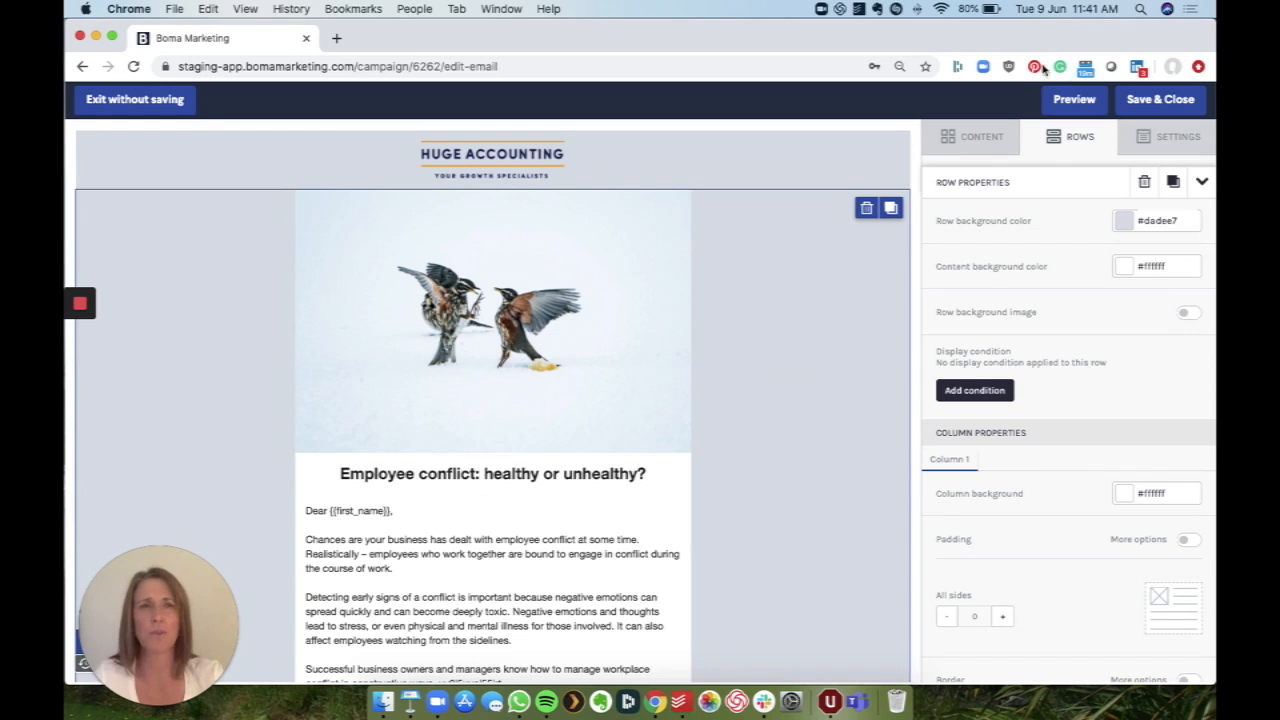
# - Preview the whole email in both desktop and mobile layouts and return to the editor
pyautogui.click(1076, 101)
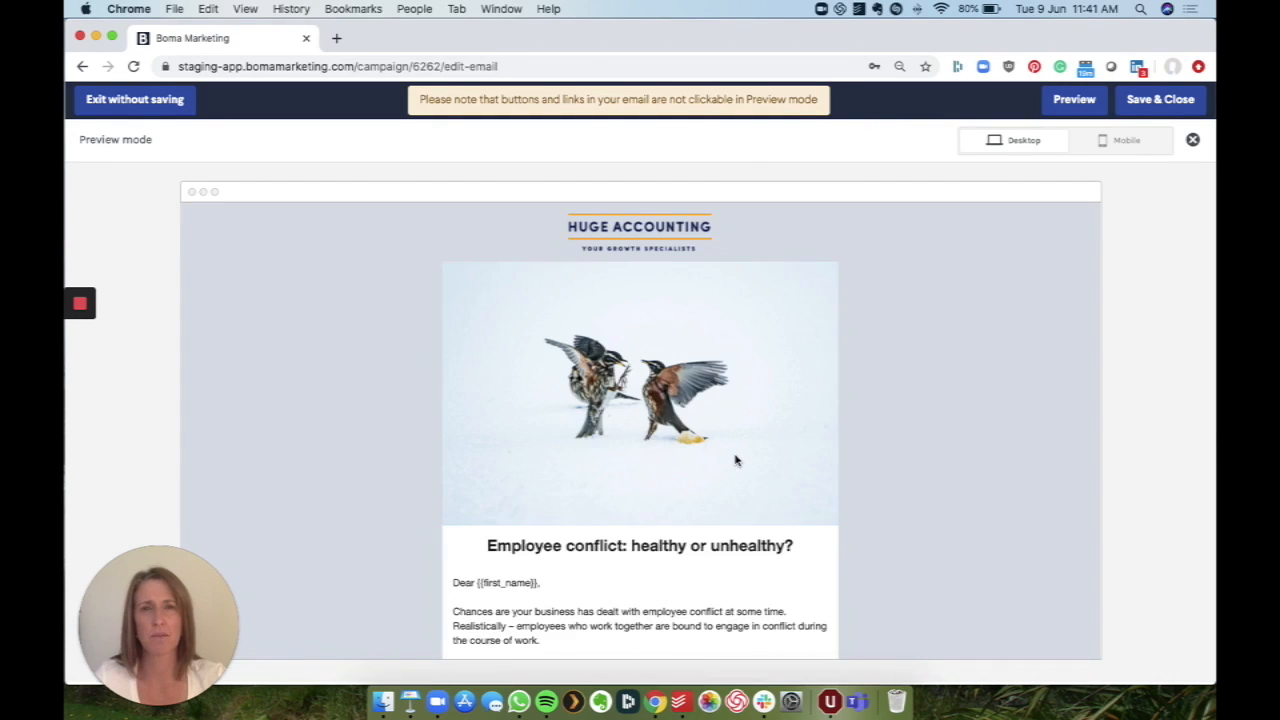
pyautogui.scroll(-10, 735, 460)
pyautogui.scroll(-3, 735, 460)
pyautogui.scroll(15, 735, 460)
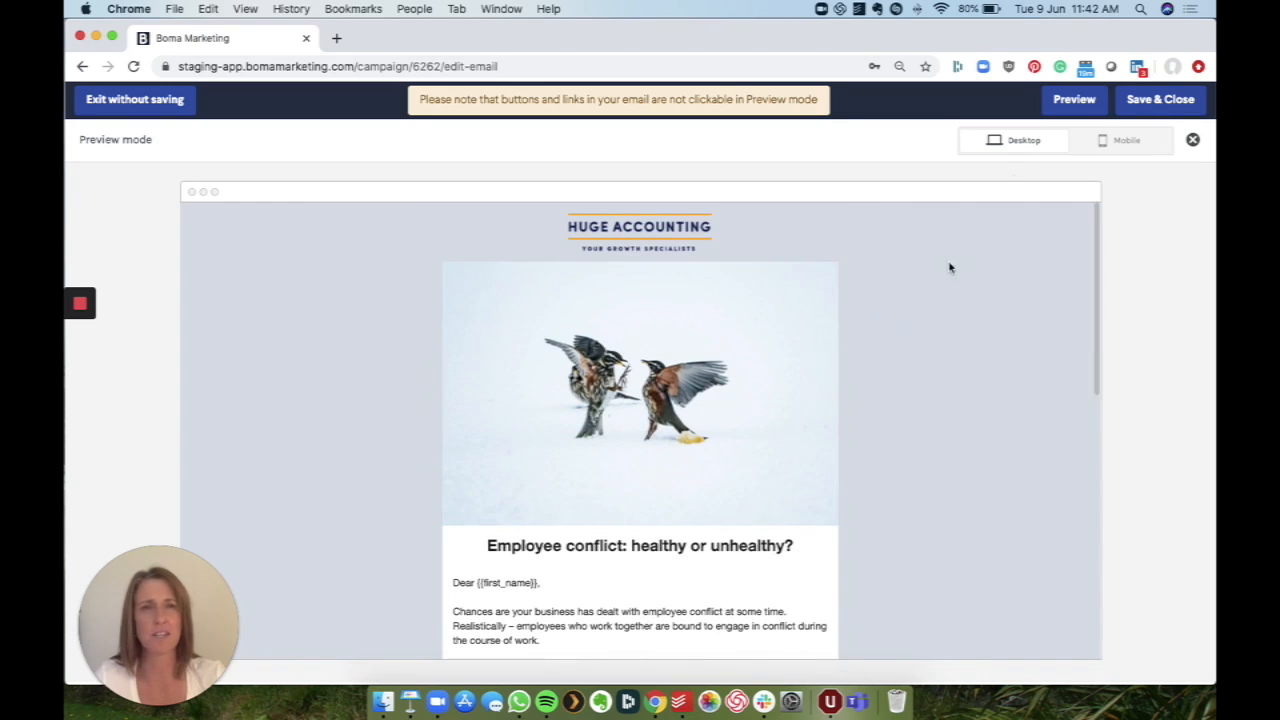
pyautogui.click(1117, 142)
pyautogui.scroll(-2, 656, 483)
pyautogui.scroll(-10, 656, 483)
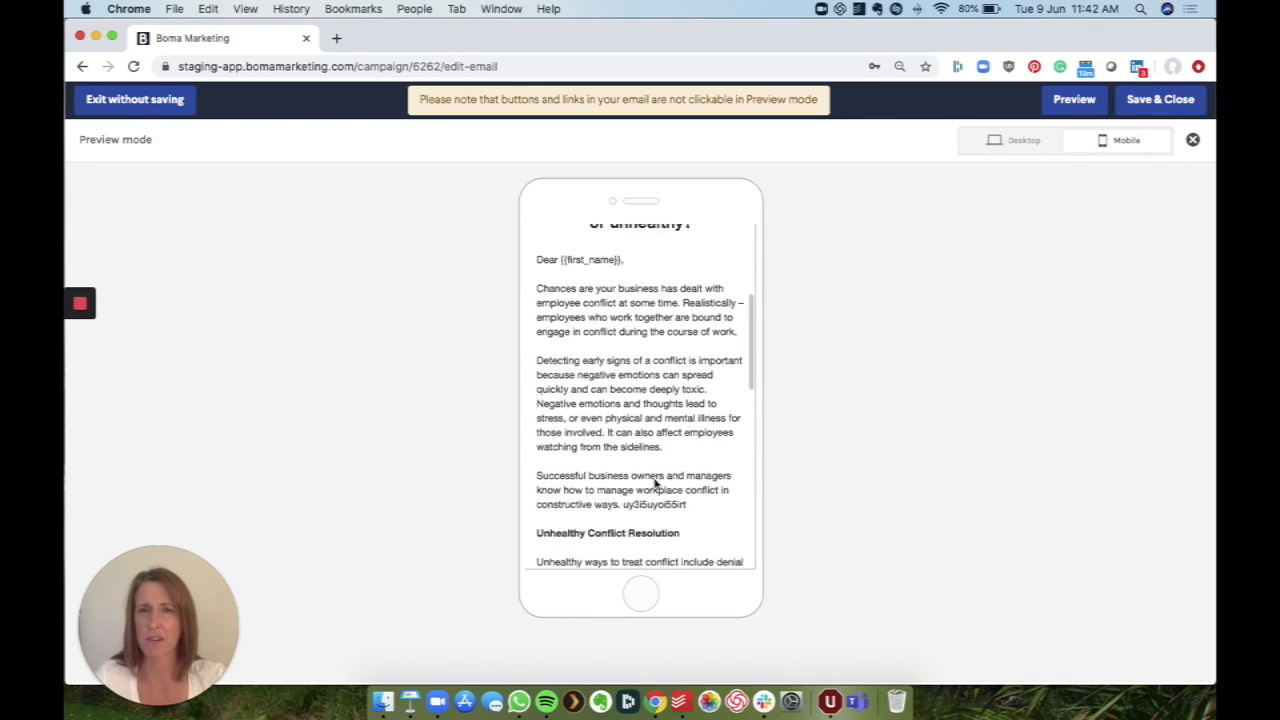
pyautogui.scroll(-10, 656, 483)
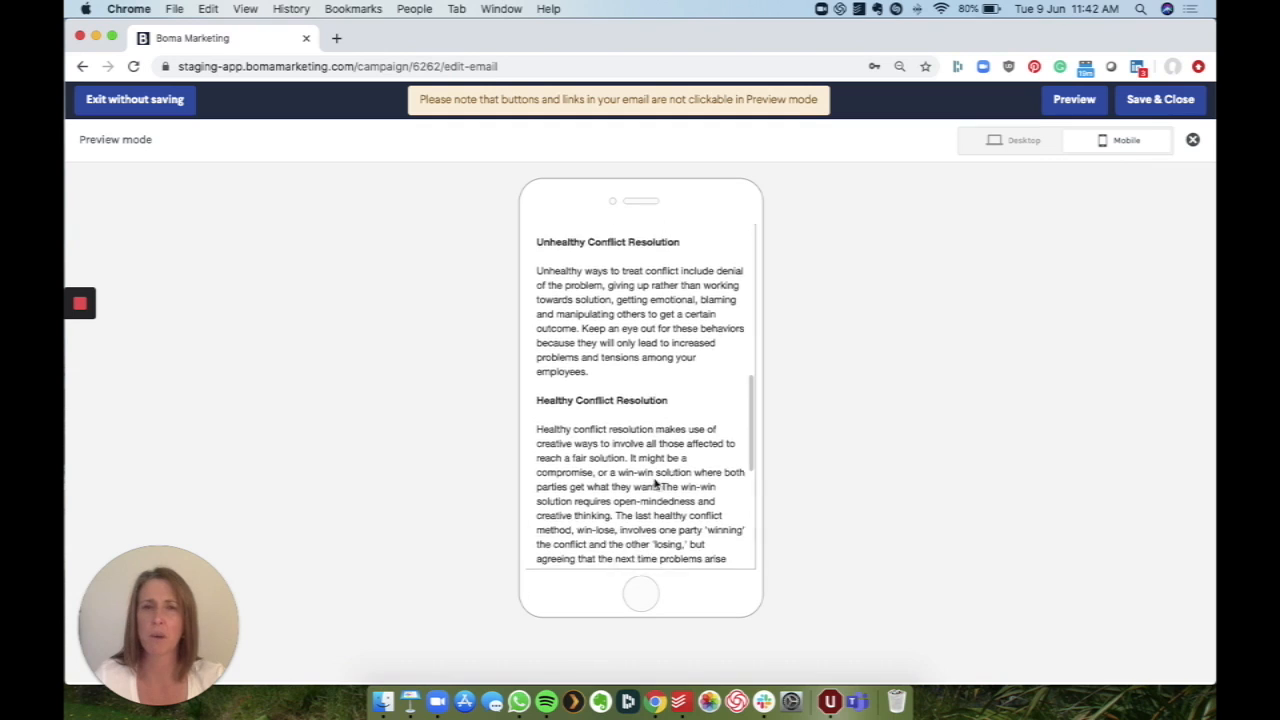
pyautogui.scroll(-2, 656, 483)
pyautogui.scroll(15, 656, 483)
pyautogui.scroll(8, 656, 483)
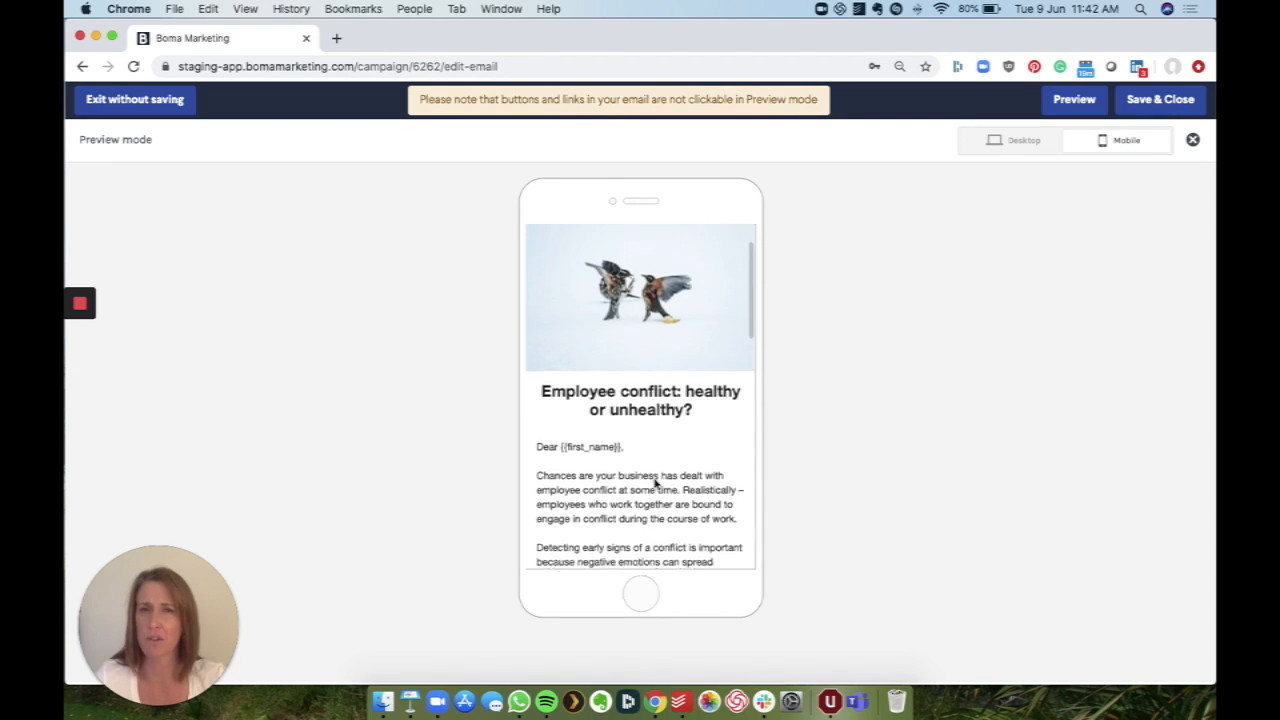
pyautogui.click(1193, 140)
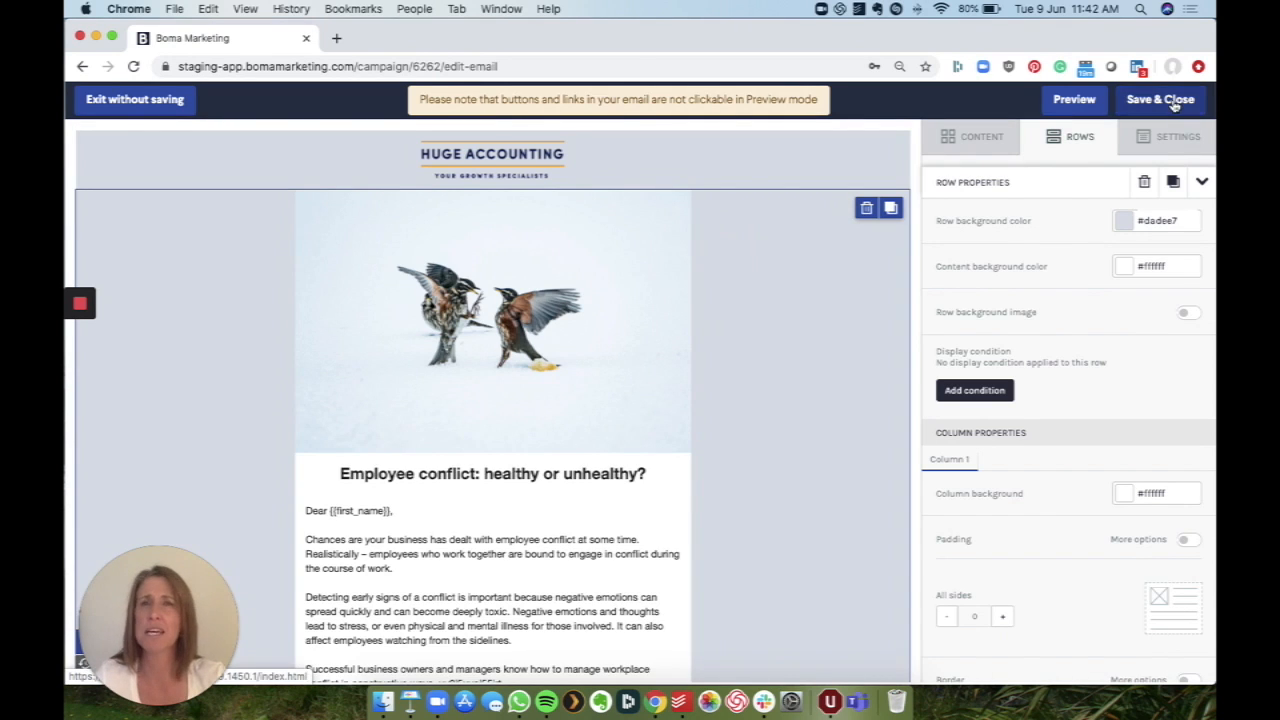
# - Save the email design, check the campaign's review details and proceed to scheduling its delivery
pyautogui.click(1172, 101)
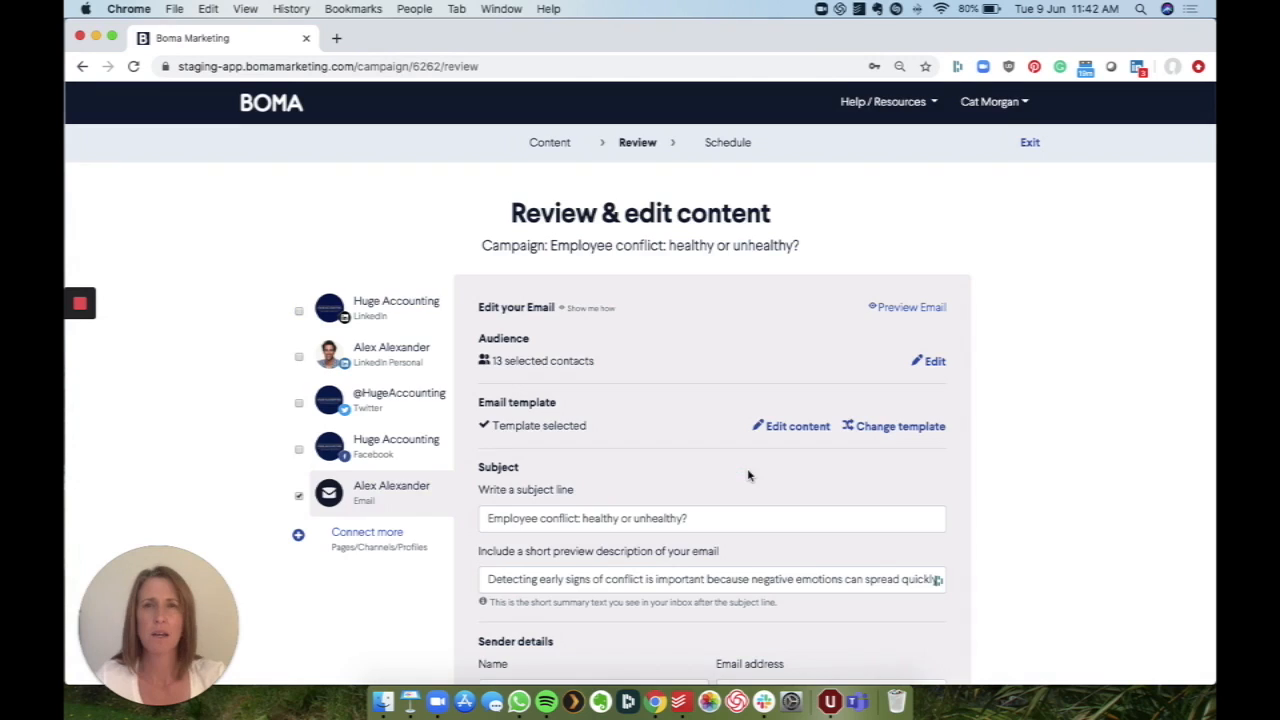
pyautogui.scroll(-3, 747, 475)
pyautogui.scroll(-2, 747, 475)
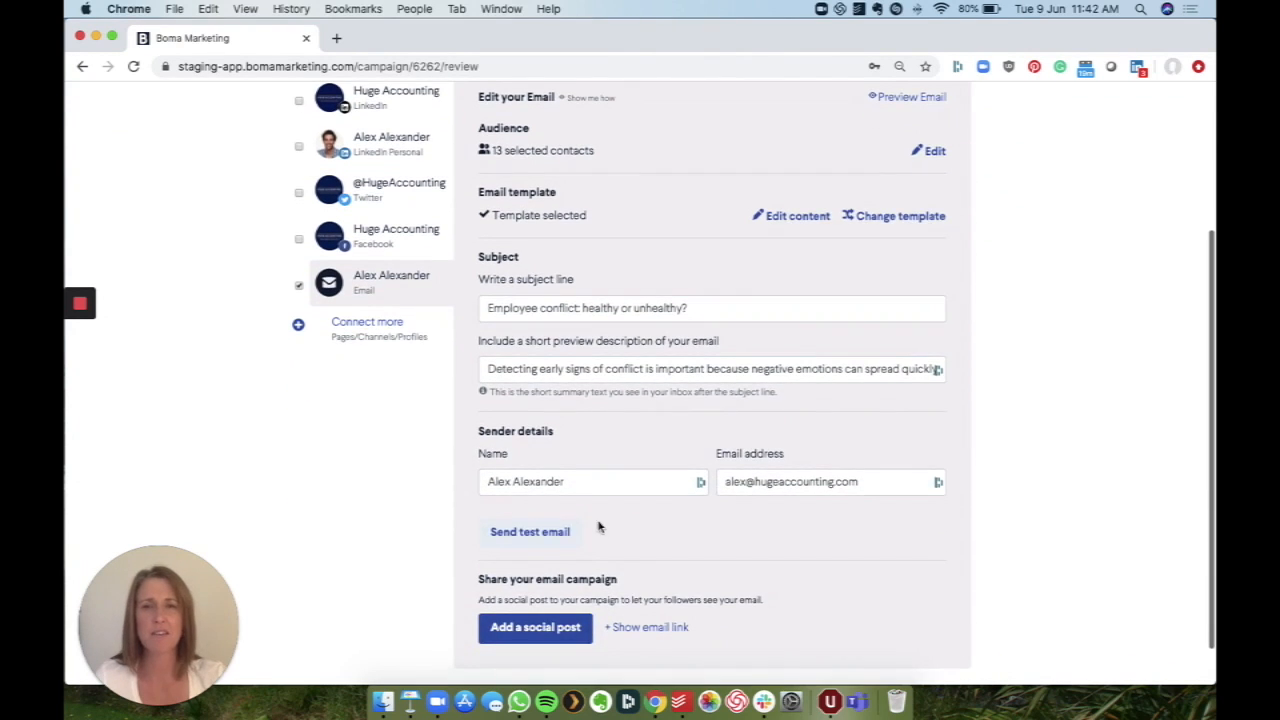
pyautogui.click(540, 534)
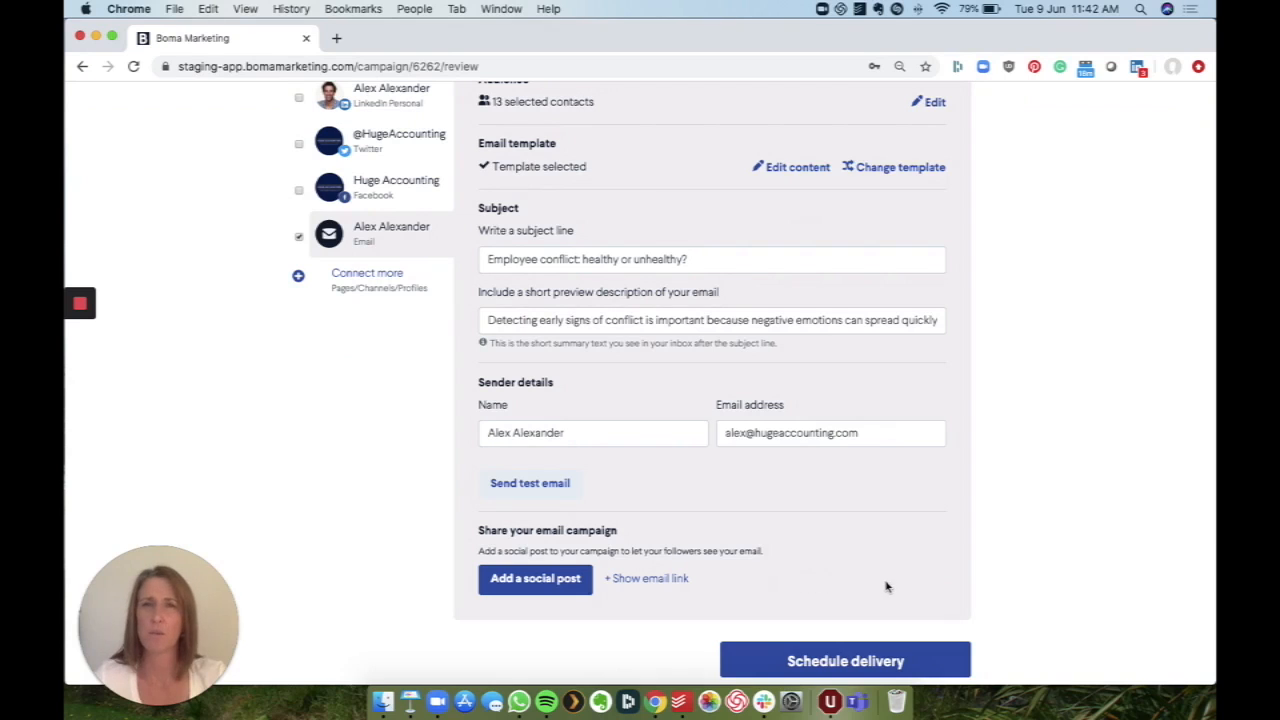
pyautogui.click(911, 661)
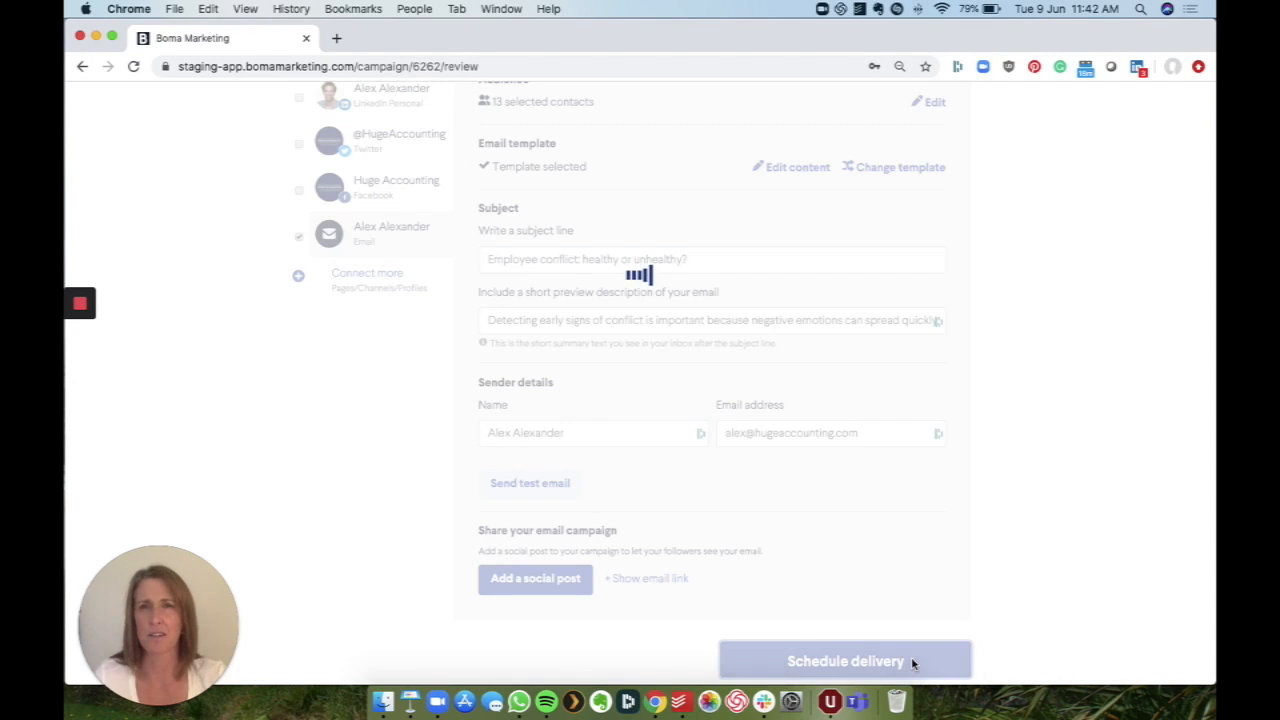